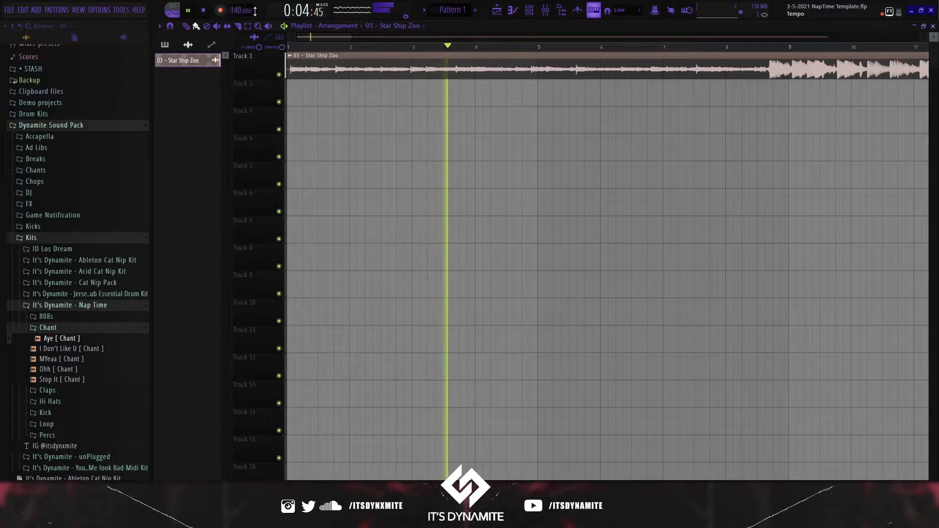
- Listen to the Star Ship Zoo sample on Track 1 and stop playback
scroll(435, 133, "down", 5)
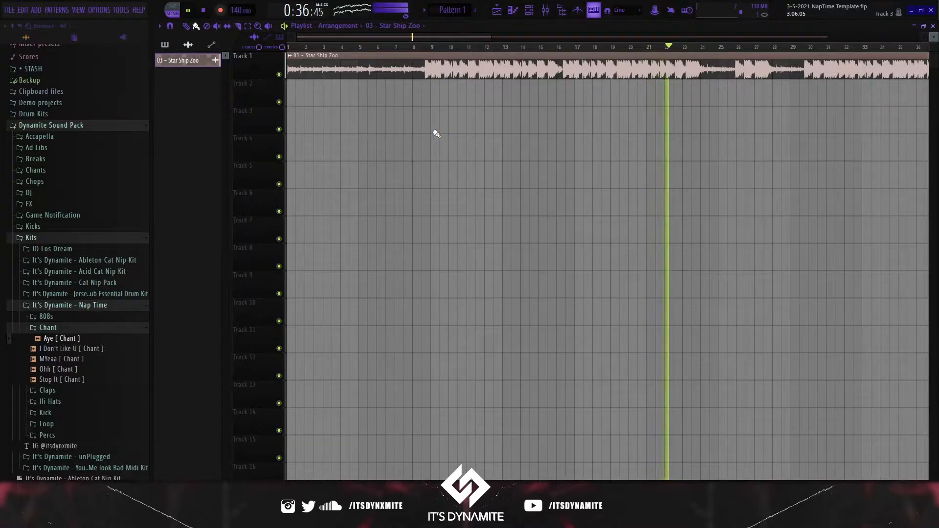
key("XF86AudioRaiseVolume")
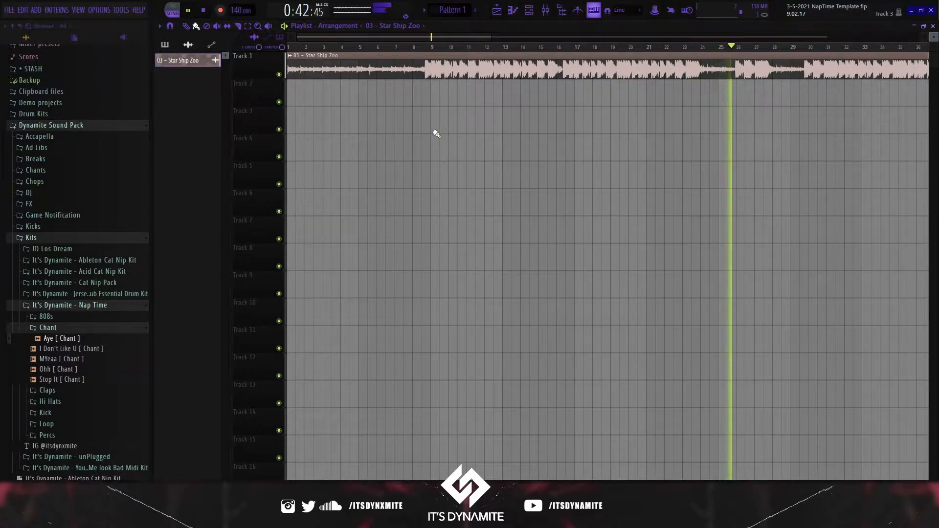
key("space")
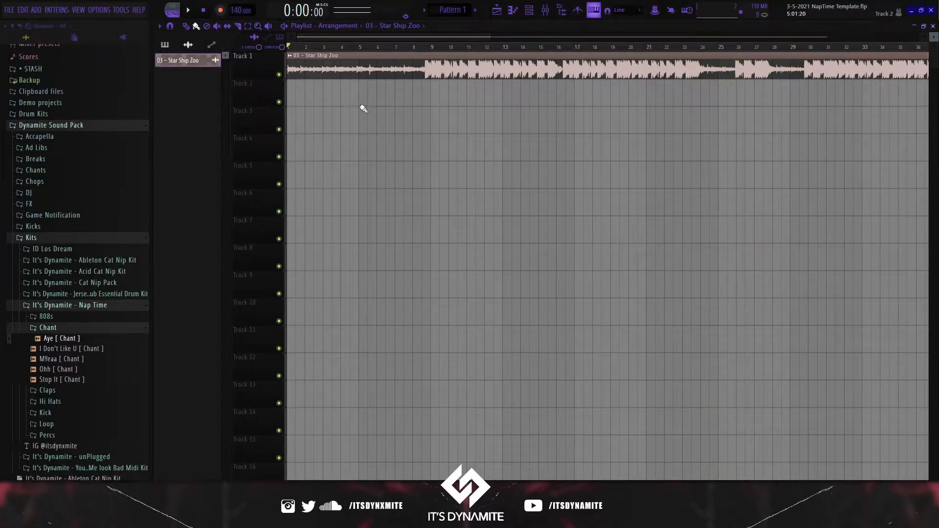
- Adjust the Star Ship Zoo sample's Trim to cut its leading silence and set the project tempo to 147 BPM
scroll(323, 74, "up", 4)
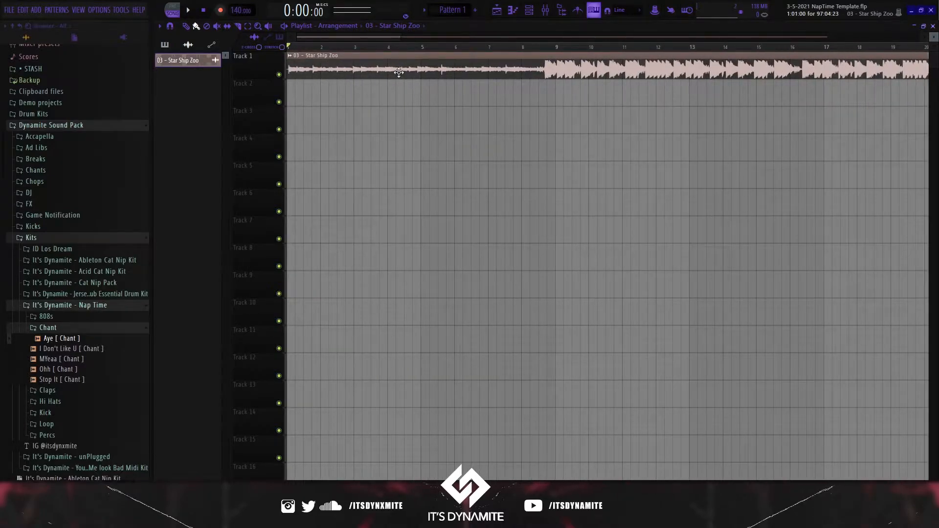
double_click(399, 73)
left_click_drag(493, 290, 493, 245)
key("Escape")
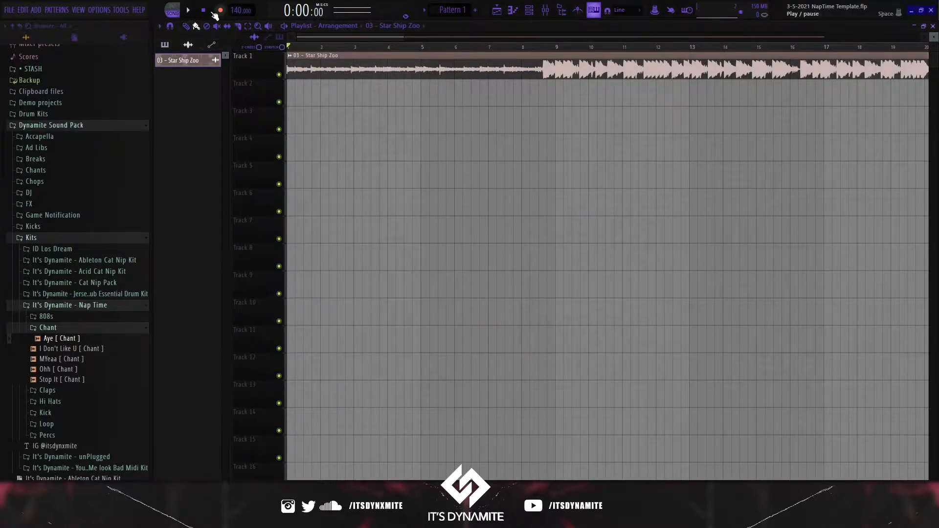
double_click(463, 70)
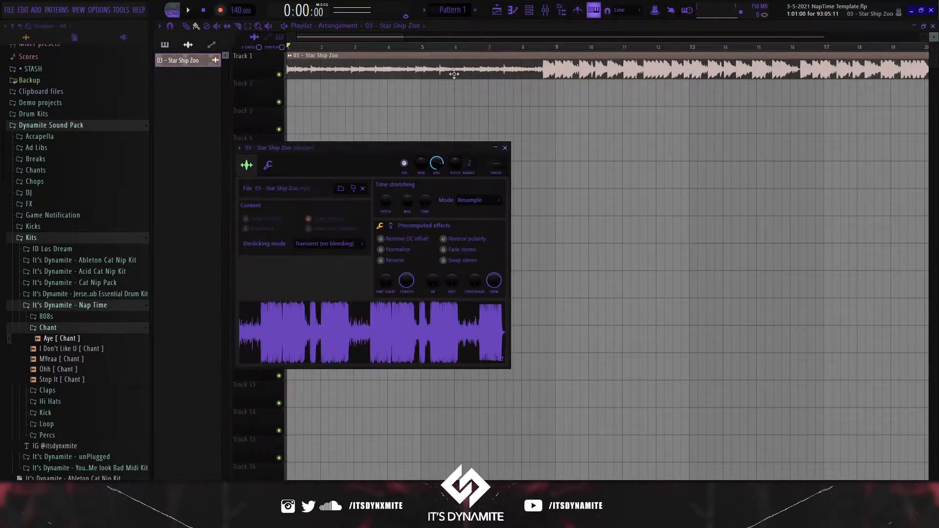
left_click_drag(231, 10, 231, 4)
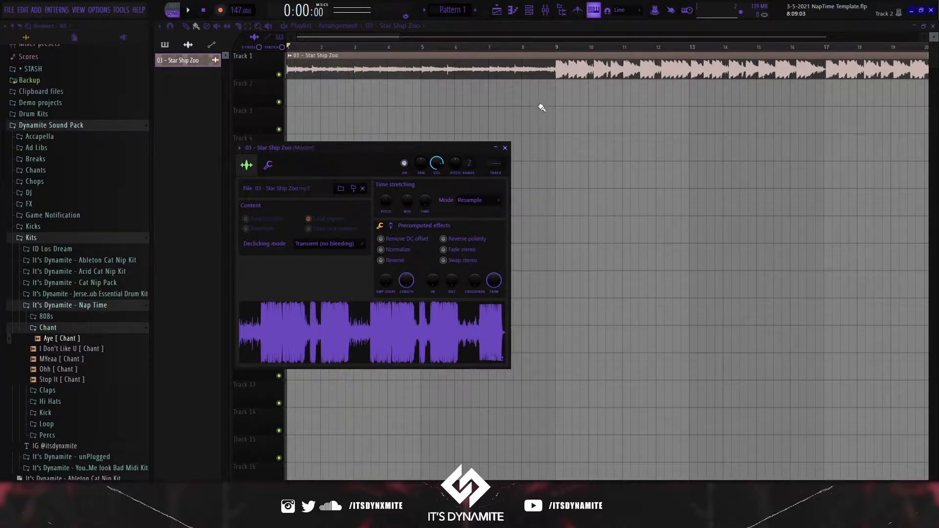
- Slice the Star Ship Zoo clip at bar 5 and delete everything after the cut
left_click(238, 28)
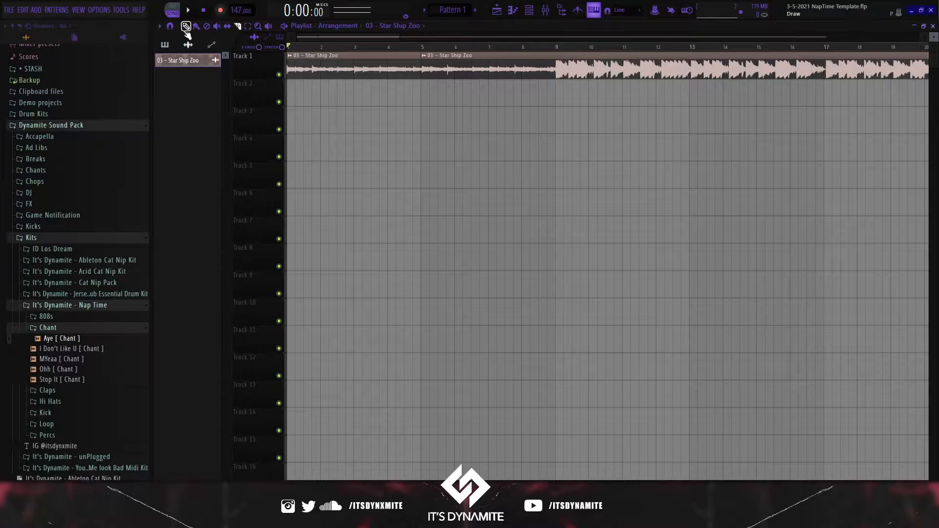
right_click(500, 57)
- Set the sample's time-stretching mode to Stretch with a +200 cents pitch shift, and the project tempo to 157 BPM
double_click(311, 63)
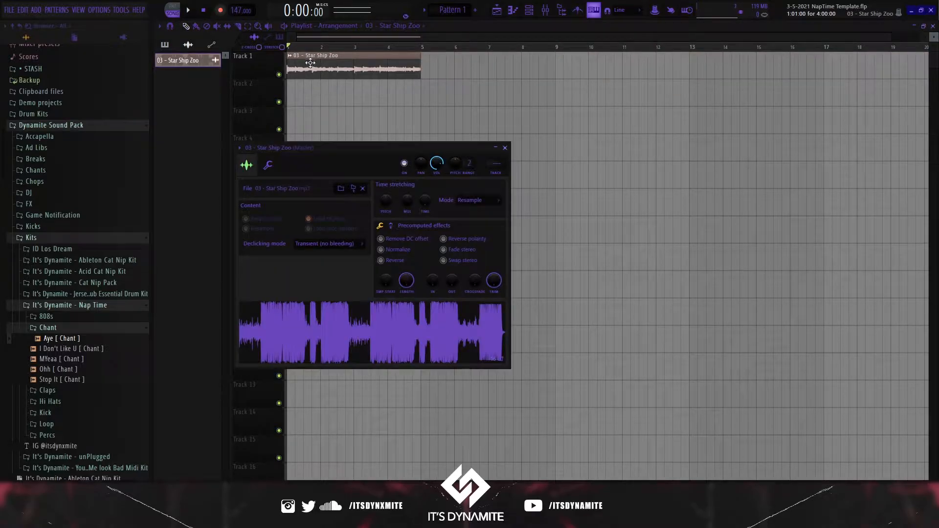
left_click(465, 196)
left_click(477, 225)
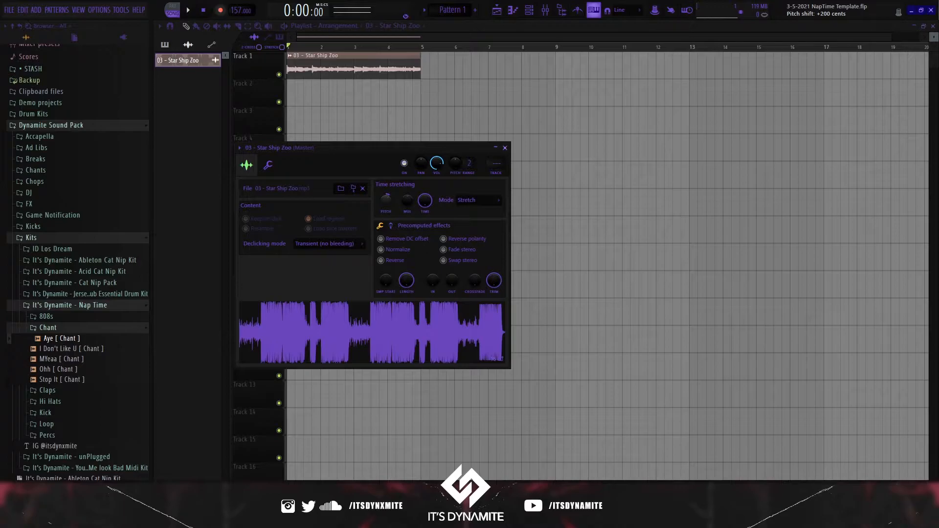
- Audition the pitched loop and place a second four-bar copy of it on Track 1 at bar 5
scroll(330, 104, "up", 3)
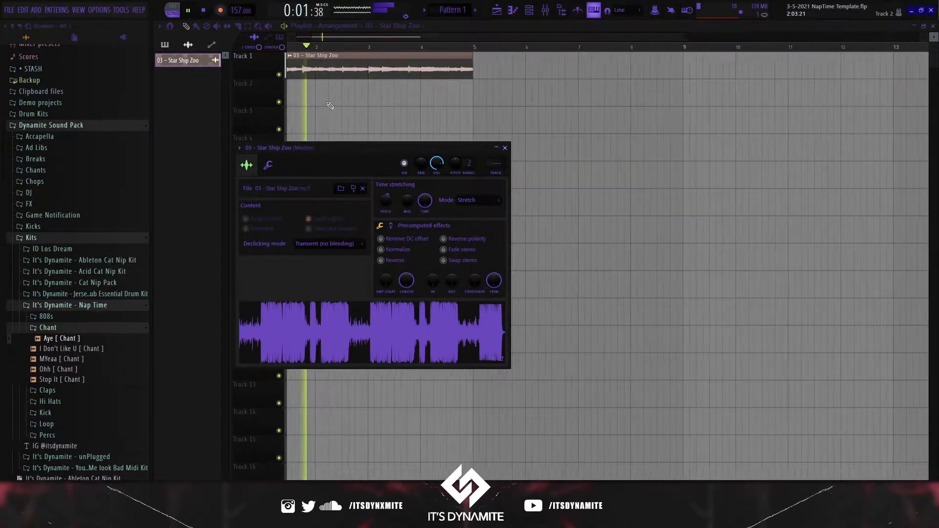
right_click(355, 103)
scroll(362, 103, "up", 1)
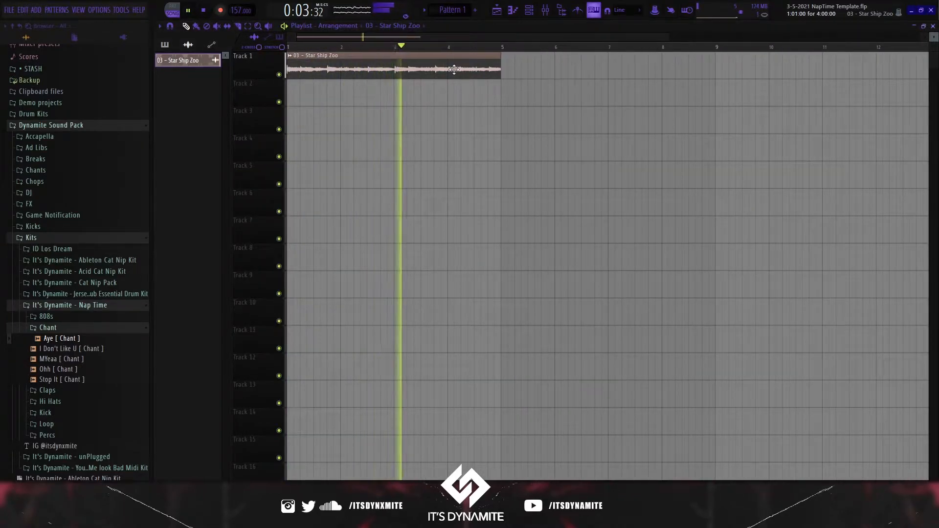
left_click(508, 87)
left_click_drag(507, 87, 518, 59)
scroll(517, 59, "down", 3)
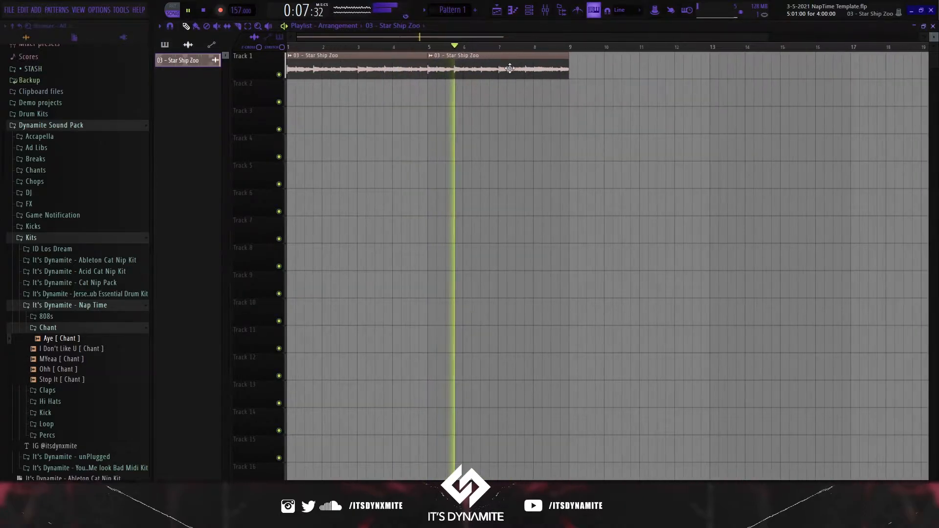
key("space")
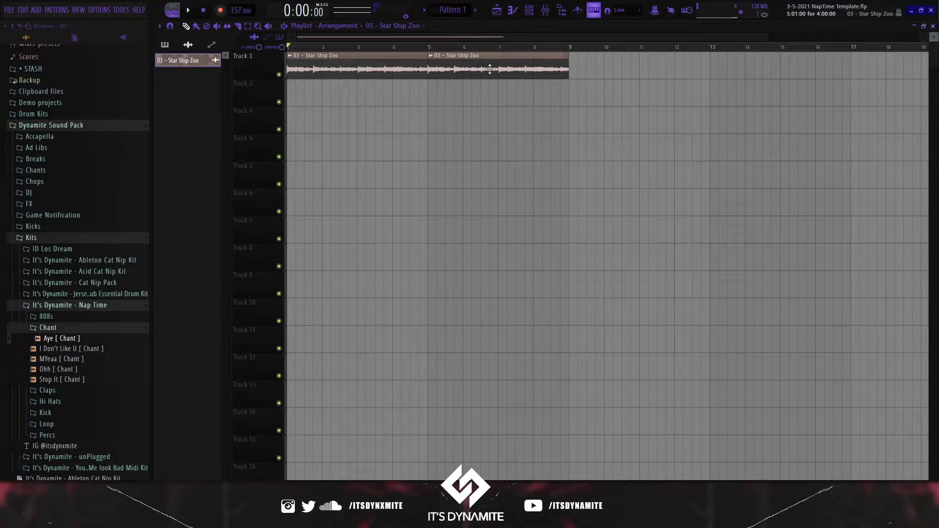
- Route the Star Ship Zoo sample to its own mixer track and add Fruity Parametric EQ 2 in slot 1, cutting the low frequencies
double_click(483, 76)
left_click(497, 173)
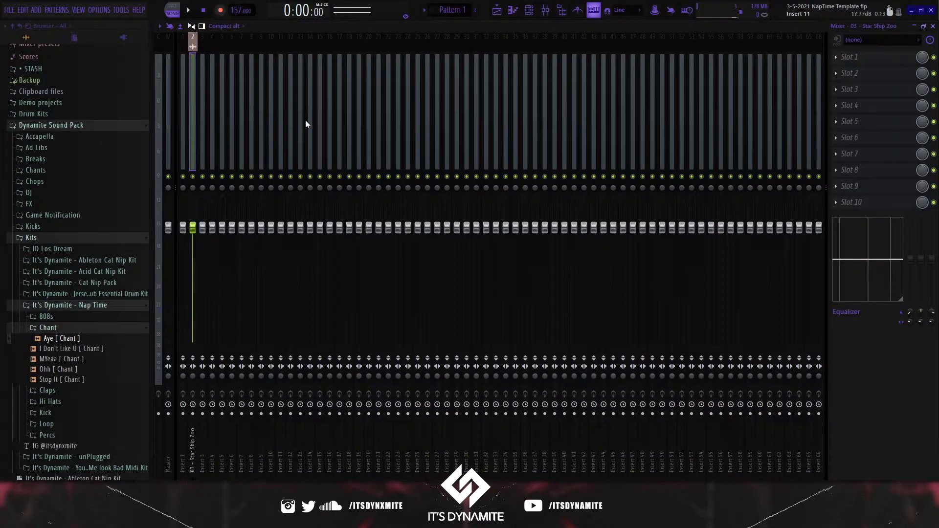
left_click(886, 64)
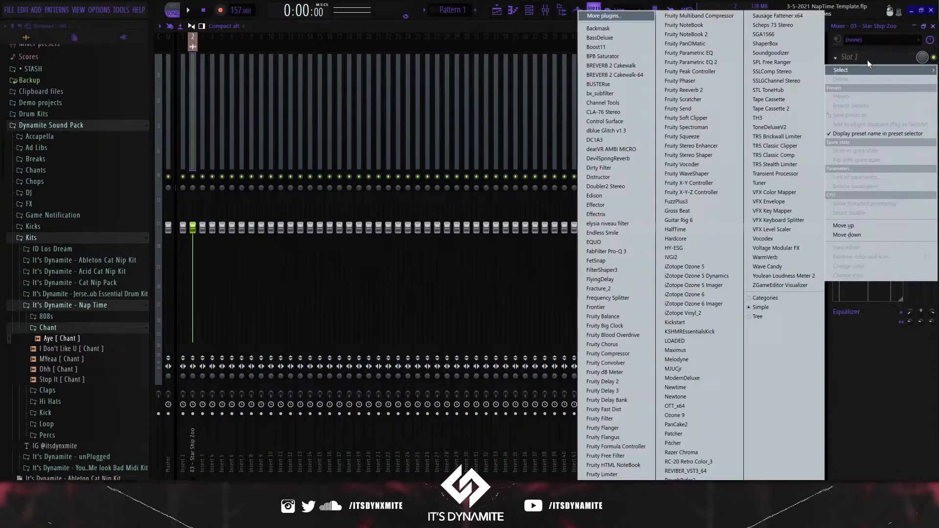
left_click(697, 63)
key("space")
left_click_drag(280, 230, 304, 288)
key("space")
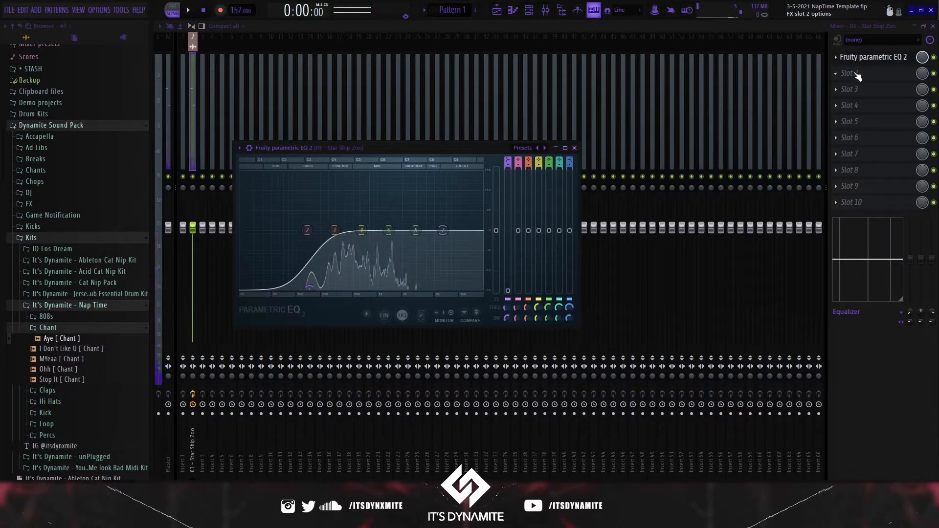
- Add Fruity Reeverb 2 in slot 2 with 73% wet level, a larger room size, 2.0 s decay and tempo-based delay
left_click(849, 74)
left_click(701, 91)
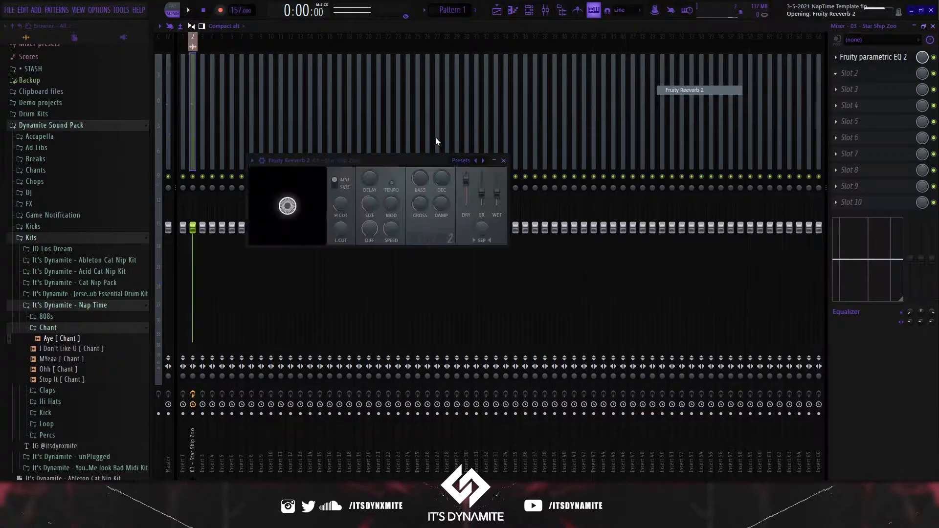
key("space")
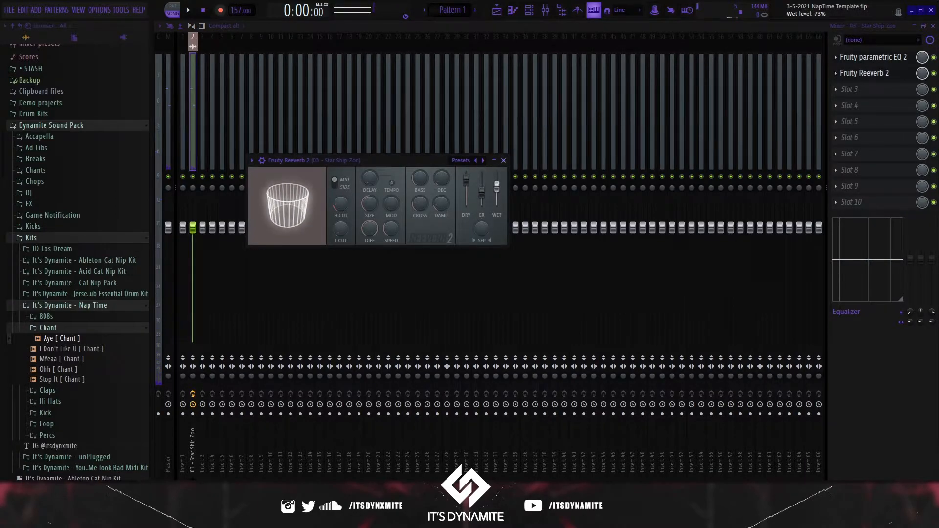
left_click_drag(369, 204, 370, 169)
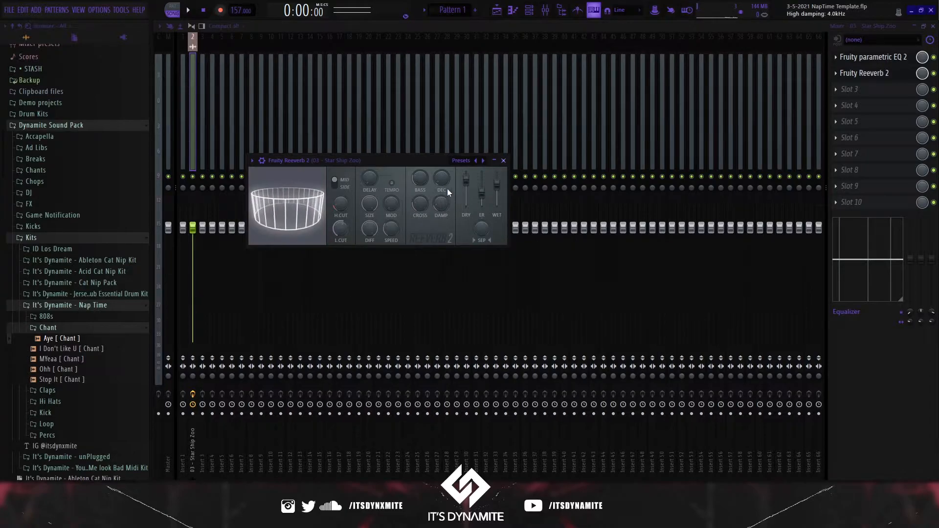
left_click_drag(442, 179, 442, 211)
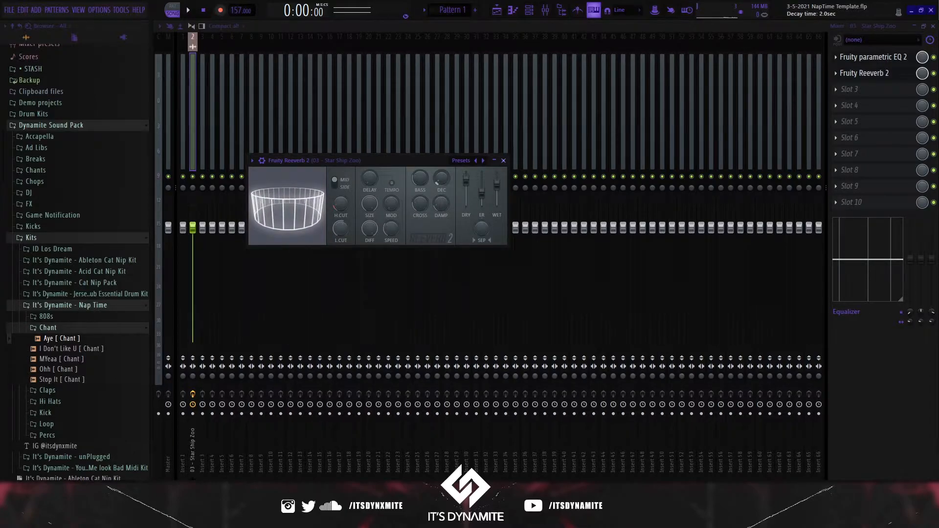
left_click(392, 183)
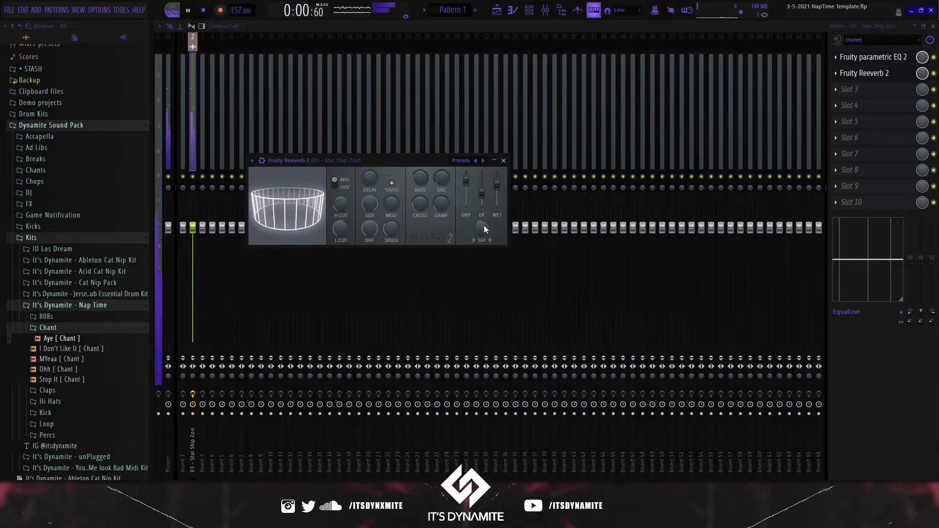
- Add Fruity Delay 2 in slot 3 with a shorter preset delay time and ping-pong feedback
left_click(871, 90)
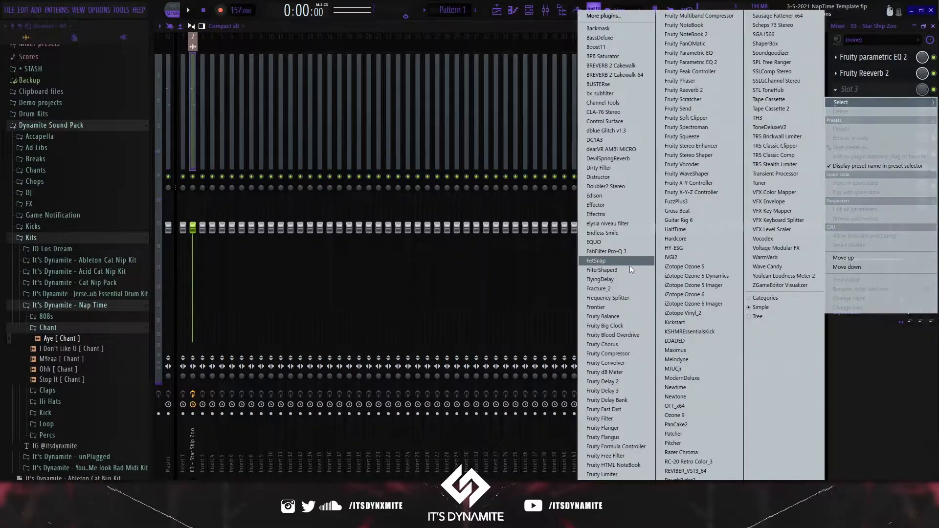
left_click(635, 384)
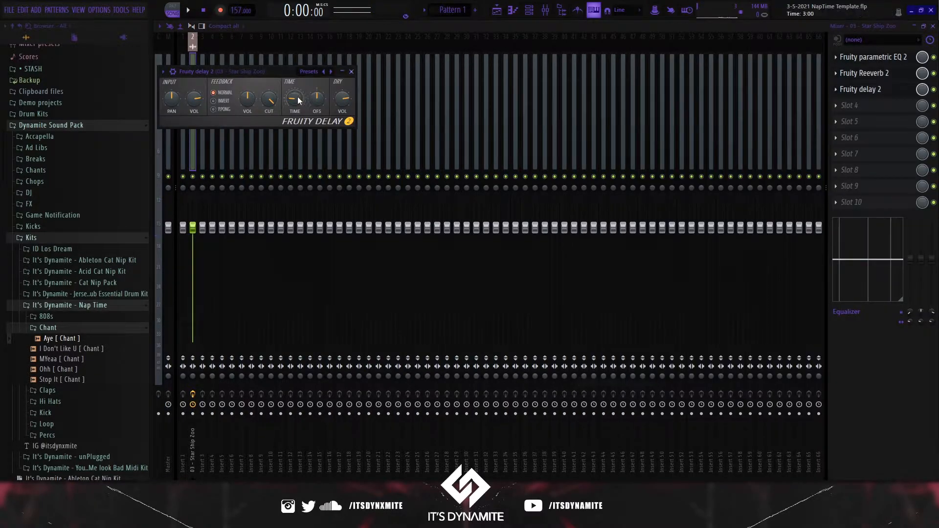
right_click(297, 95)
left_click(398, 140)
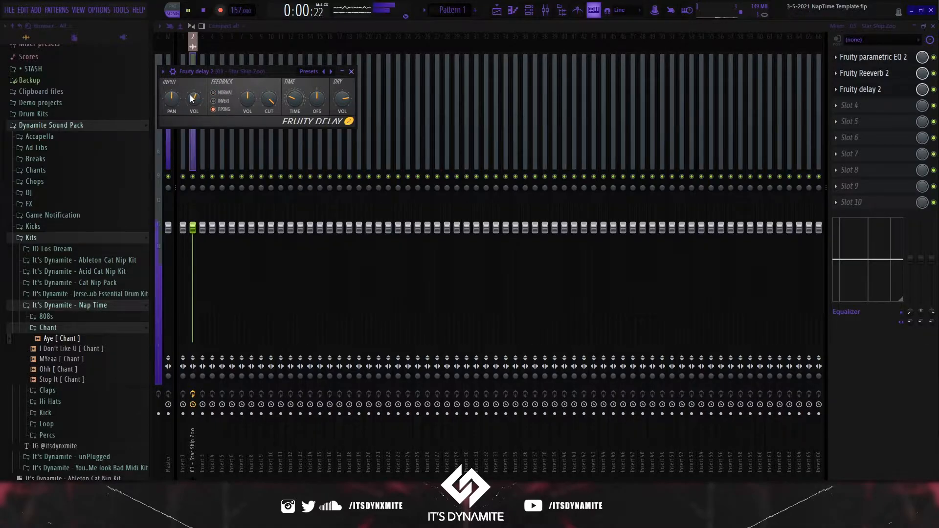
- Preview the loop from the playlist and reduce the Fruity Delay 2 input volume to 23%
left_click(509, 11)
key("space")
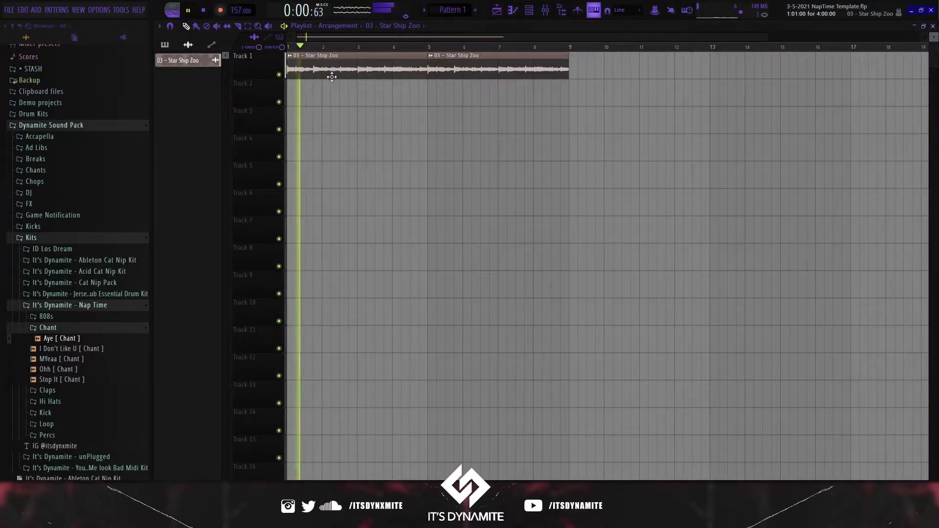
key("space")
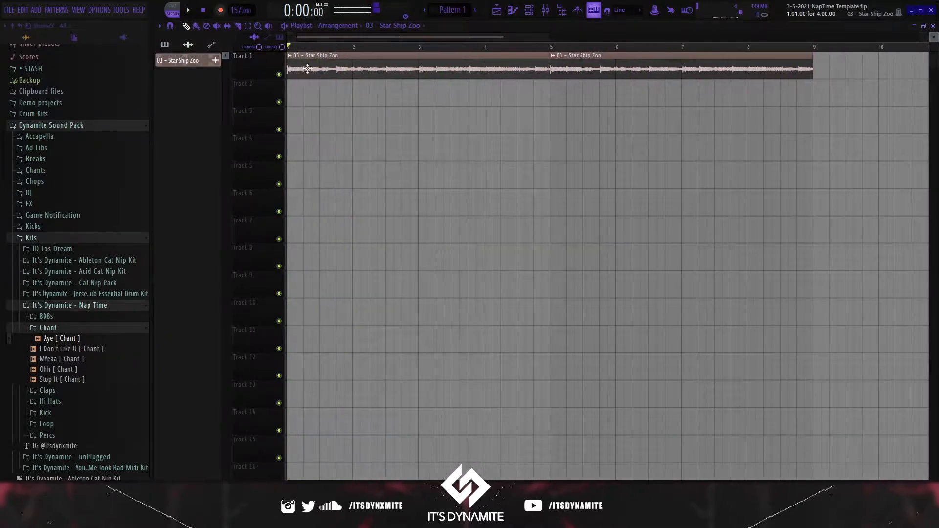
left_click(548, 14)
left_click(879, 95)
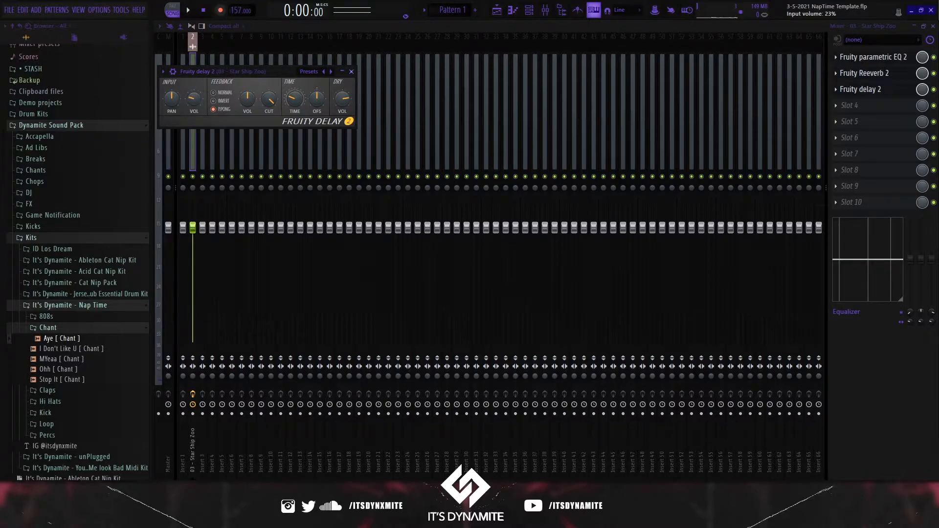
- Play back the processed loop and shorten the second Star Ship Zoo clip to three bars, ending at bar 8
left_click(498, 13)
key("space")
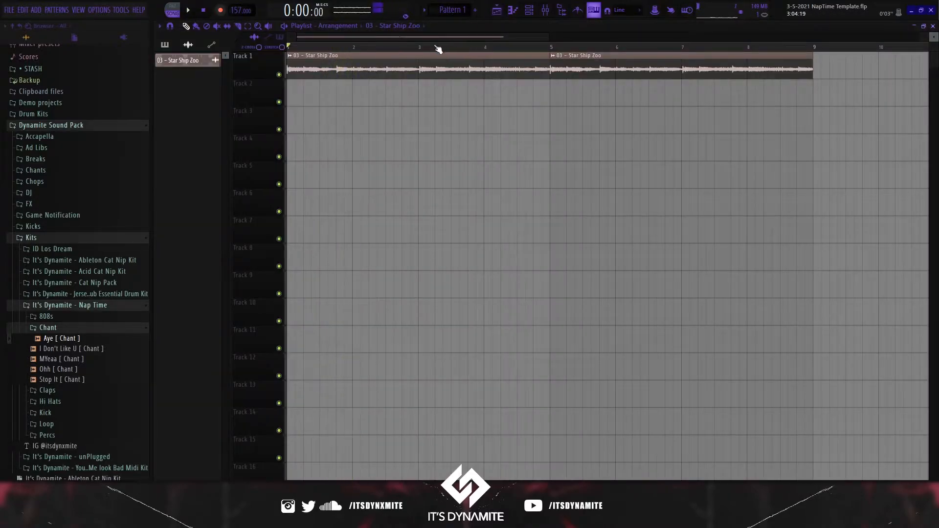
key("space")
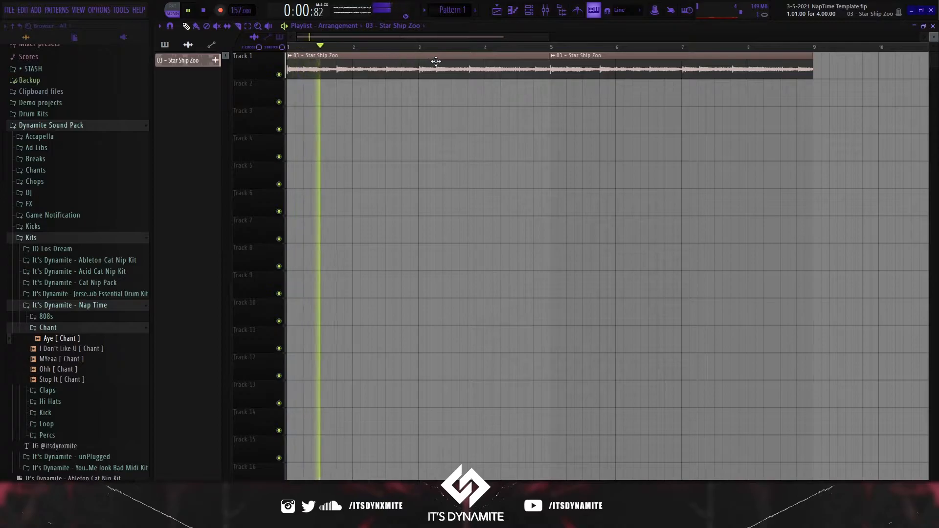
scroll(436, 62, "down", 4)
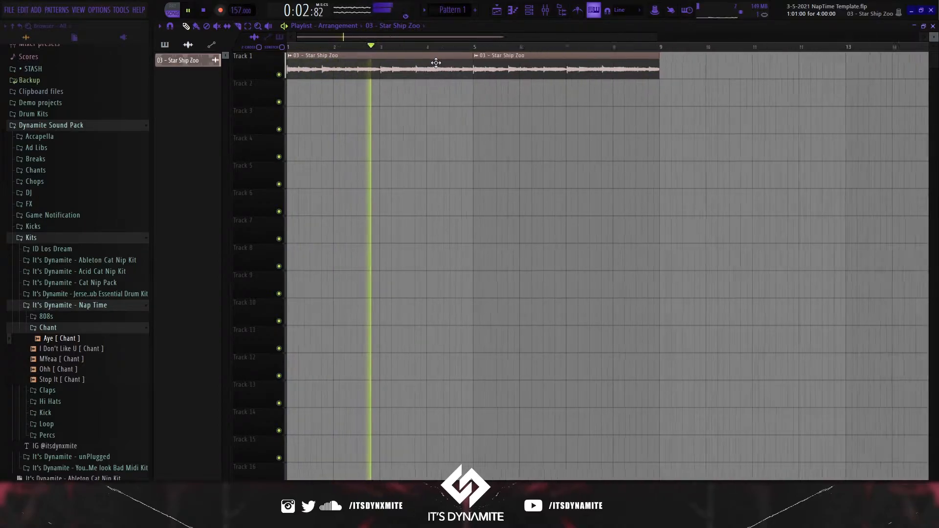
scroll(395, 73, "up", 4)
scroll(394, 74, "up", 1)
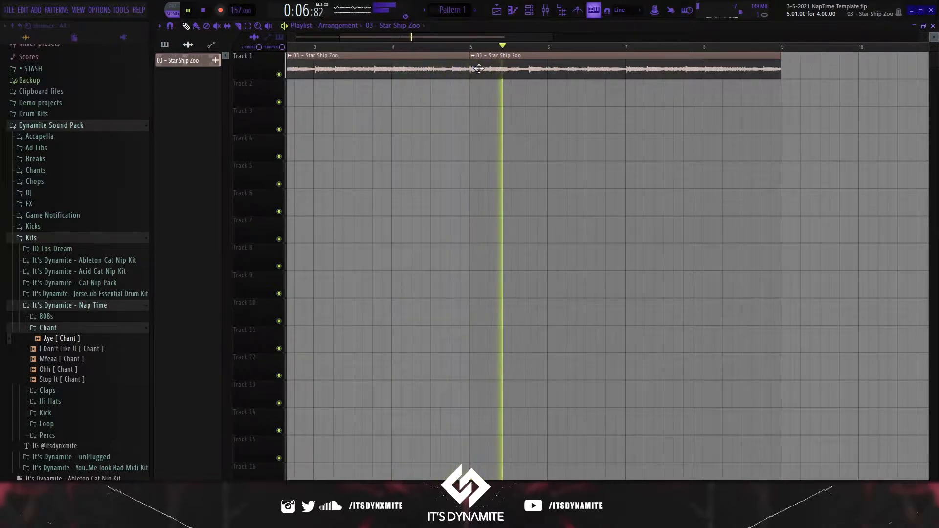
scroll(474, 68, "down", 5)
left_click_drag(668, 71, 621, 74)
key("space")
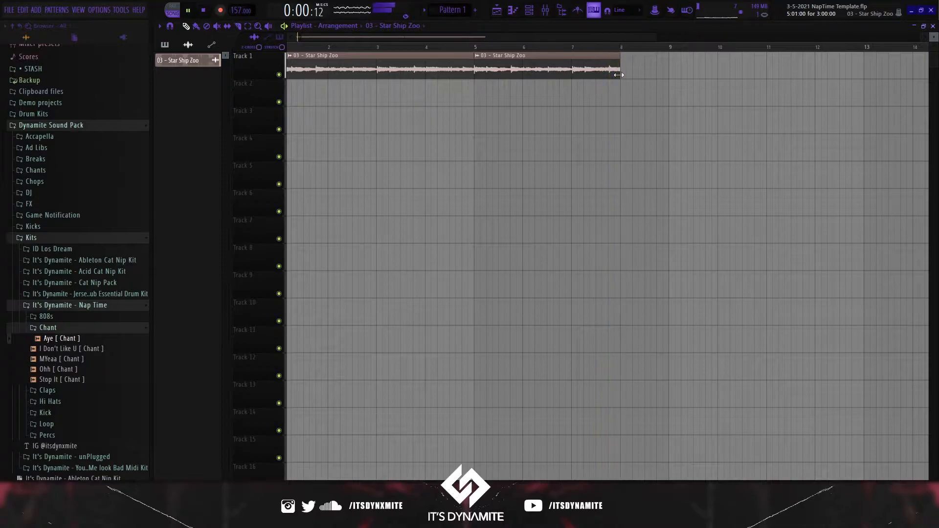
- Create a new pattern with its default name and place it on Track 2 at bar 8
key("F4")
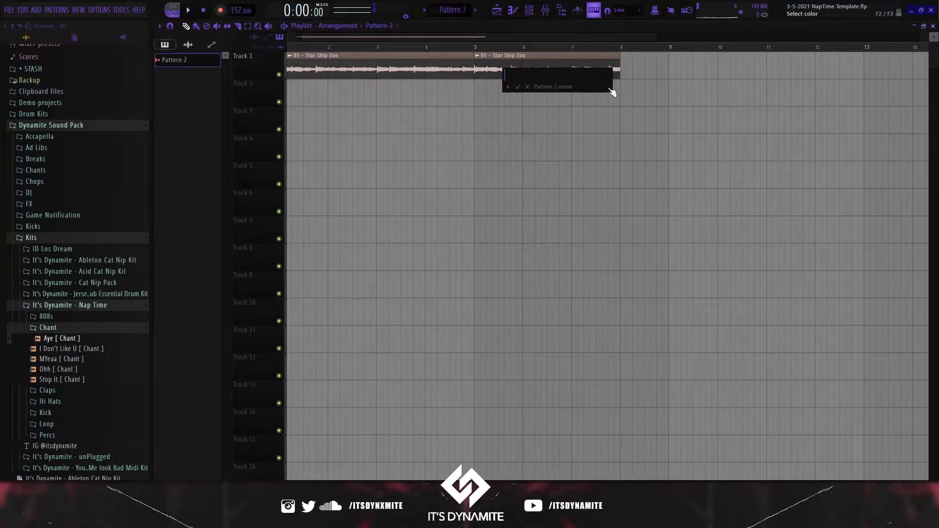
left_click(572, 97)
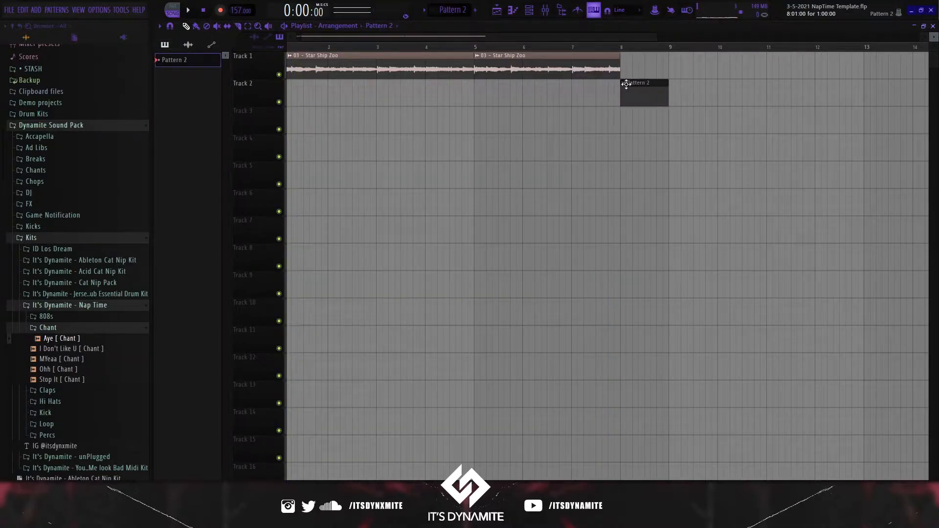
- Move the Pattern 2 clip to Track 1 at bar 8, and extend the second Star Ship Zoo clip slightly past bar 8 on Track 2
left_click_drag(626, 85, 627, 56)
key("space")
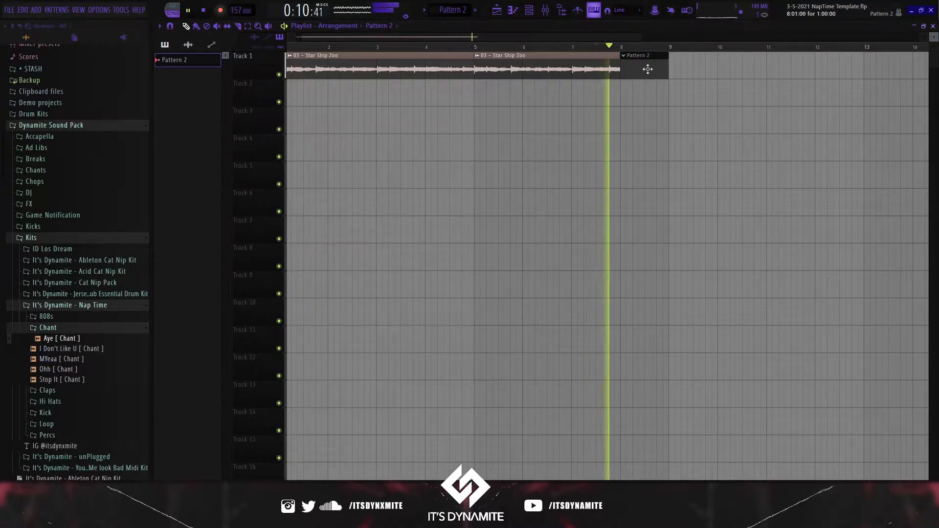
scroll(647, 69, "up", 3)
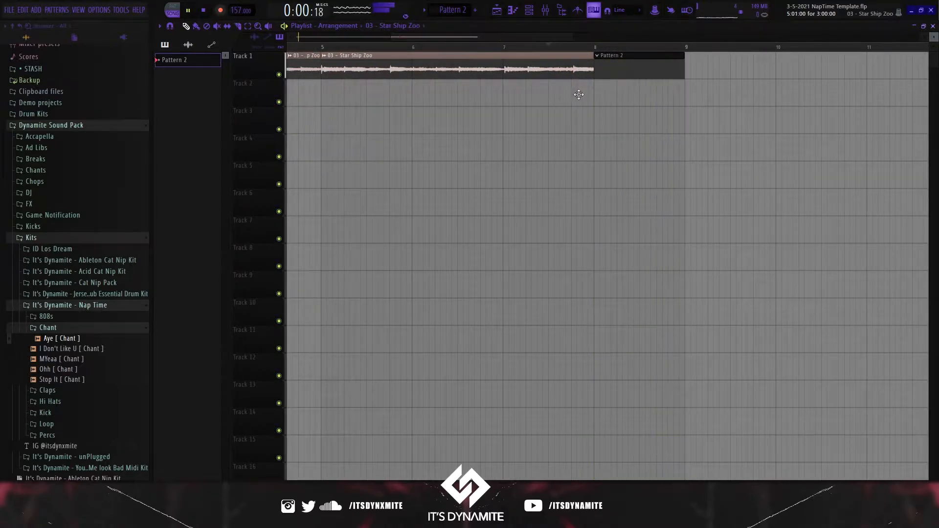
left_click_drag(581, 69, 577, 102)
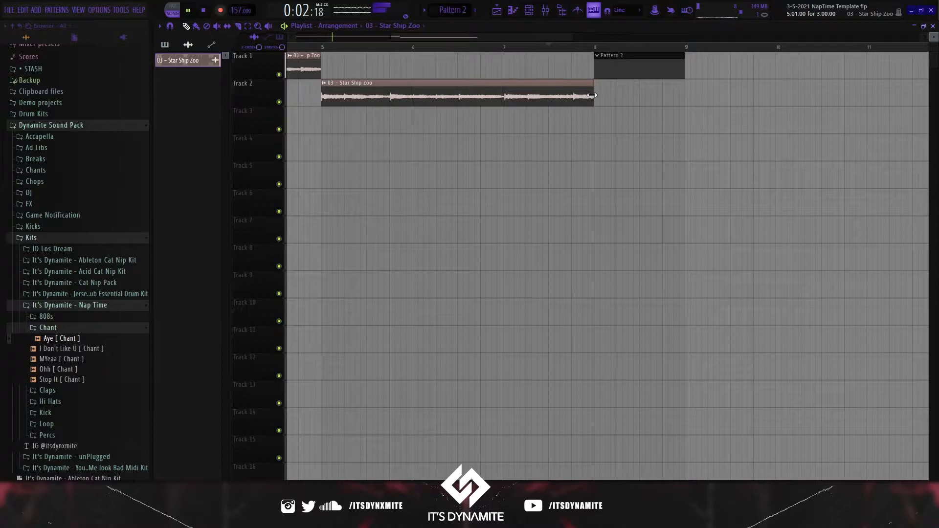
- Set the Star Ship Zoo sample's declicking mode to Smooth (bleeding)
double_click(612, 93)
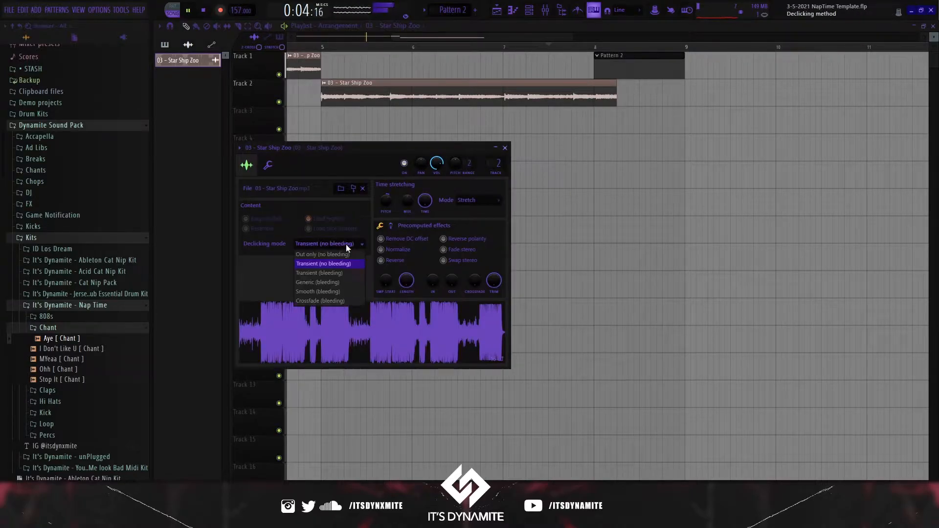
left_click(301, 244)
left_click(308, 289)
left_click(505, 148)
- Return the extended Star Ship Zoo clip to Track 1 at bar 5 and play back the transition
left_click_drag(582, 101, 573, 86)
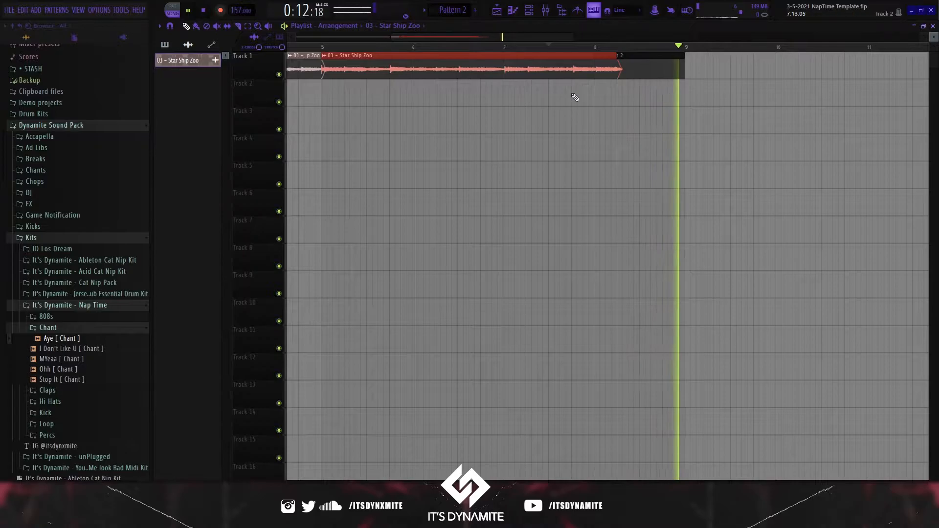
scroll(491, 174, "down", 4)
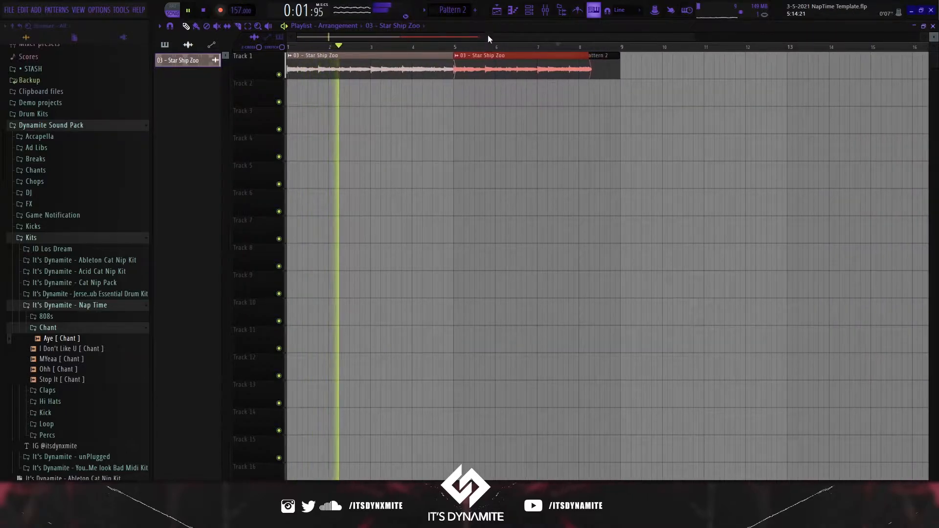
key("space")
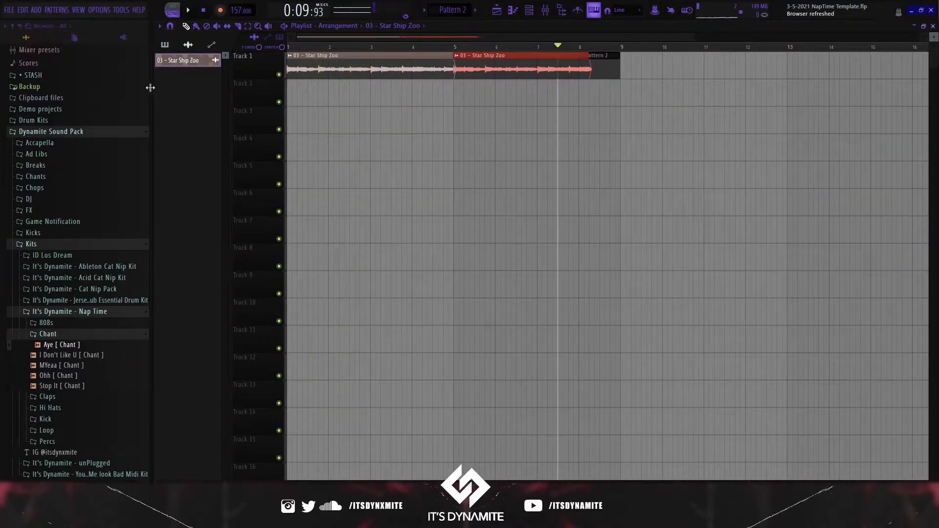
- Display all channels in the channel rack and name and color Track 1 after the Star Ship Zoo clip
scroll(109, 148, "down", 3)
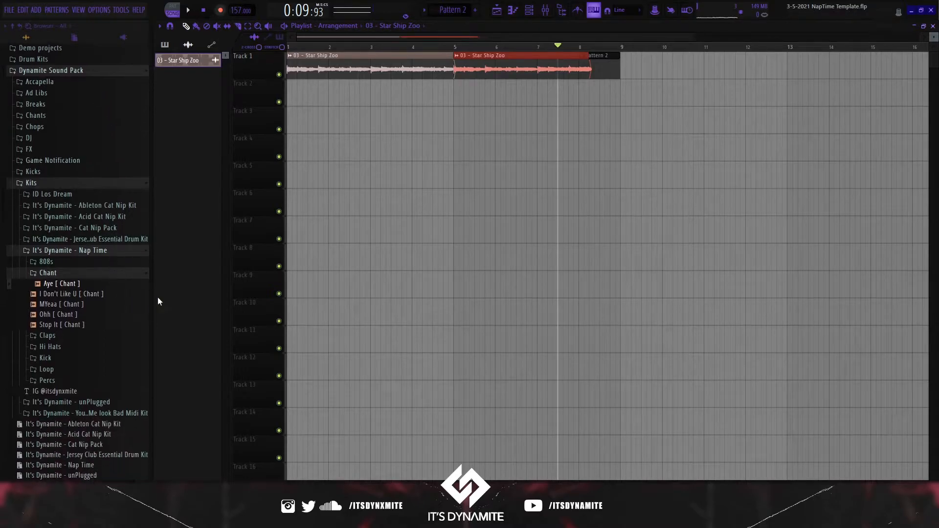
left_click(530, 11)
left_click(216, 269)
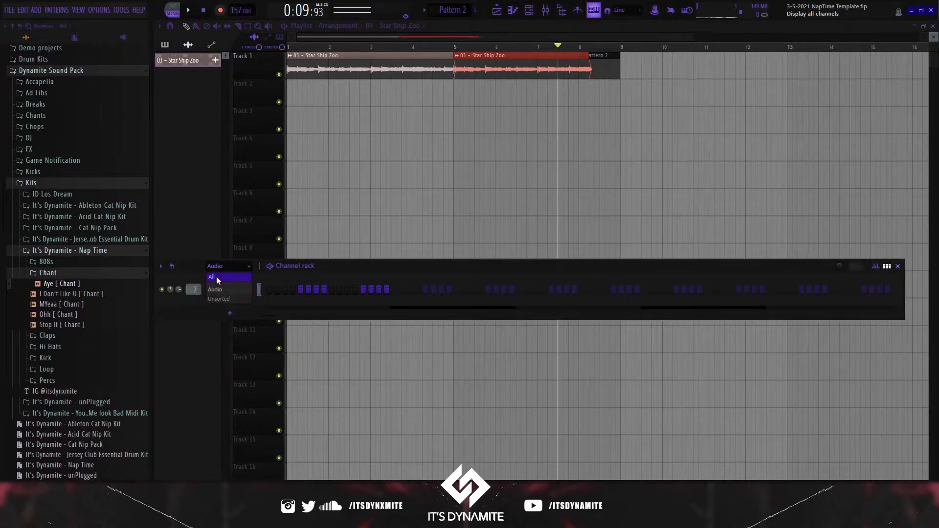
left_click(216, 277)
right_click(259, 61)
left_click(274, 85)
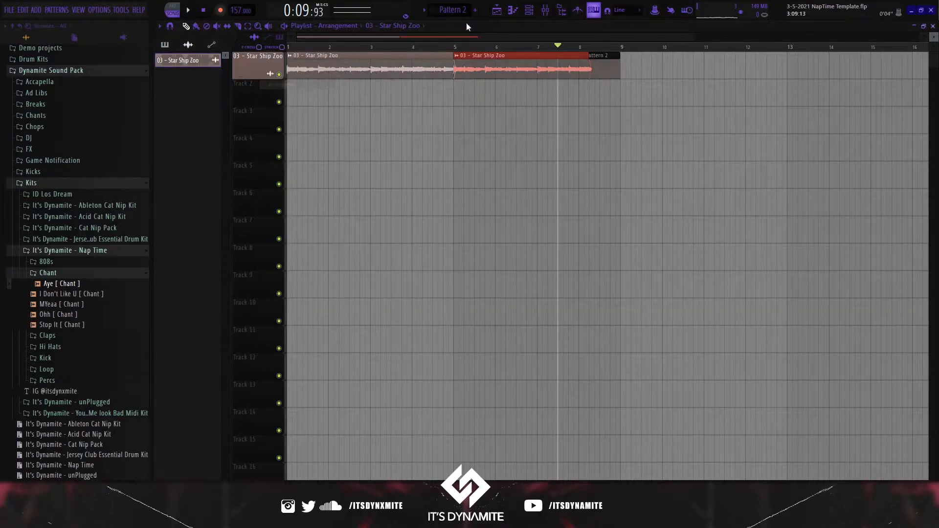
- Check the Star Ship Zoo effects chain in the mixer and bring the channel rack back up
left_click(553, 10)
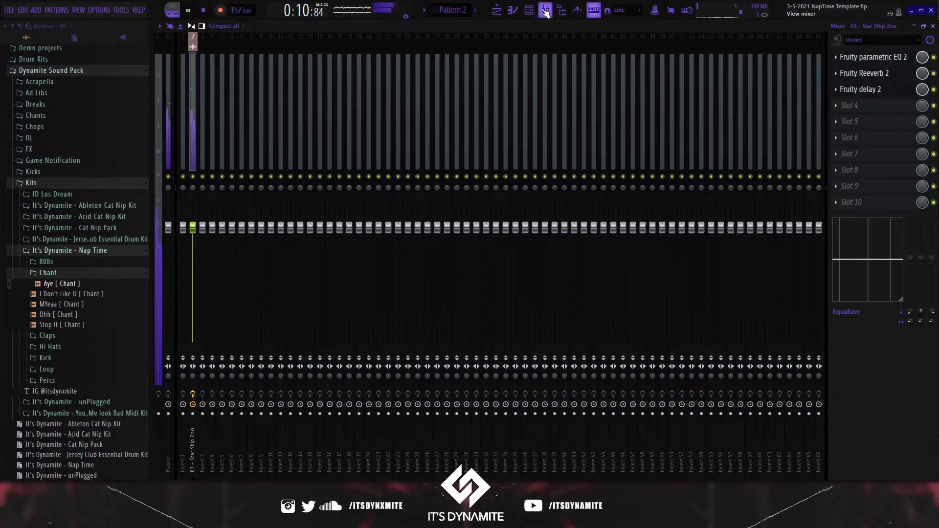
left_click(545, 10)
left_click(529, 11)
key("space")
- Load the Baka [Hi Hat] sample from the Nap Time kit's Hi Hats folder into a new sampler channel
left_click(97, 349)
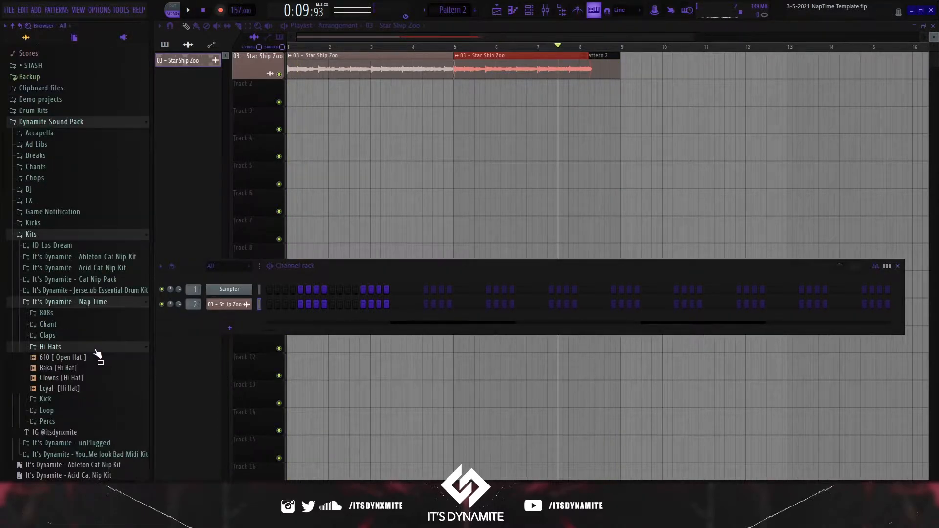
right_click(91, 368)
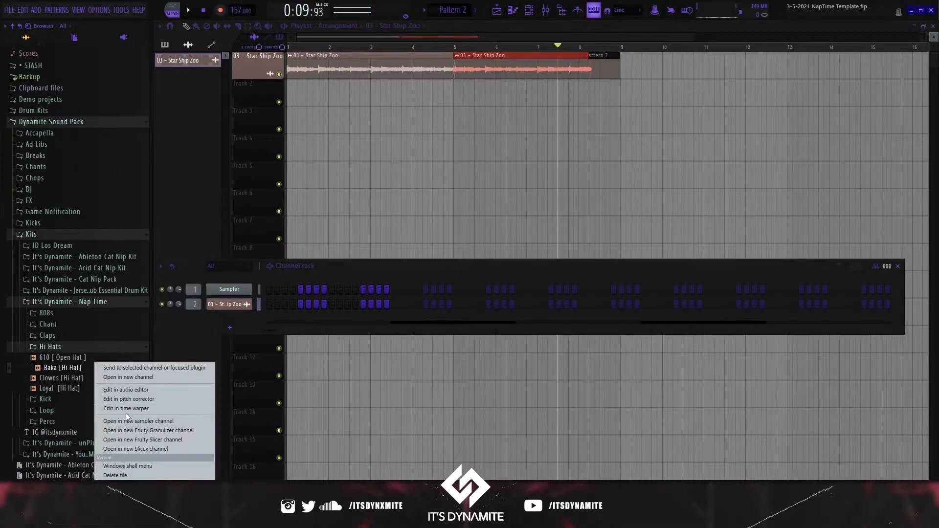
left_click(147, 417)
left_click(236, 328)
- Program Baka hi-hat hits on steps 1, 5, 9, 12 and 15 in Pattern 3
key("space")
left_click(332, 320)
left_click(356, 319)
left_click(387, 319)
right_click(387, 319)
left_click(379, 320)
key("KP_Add")
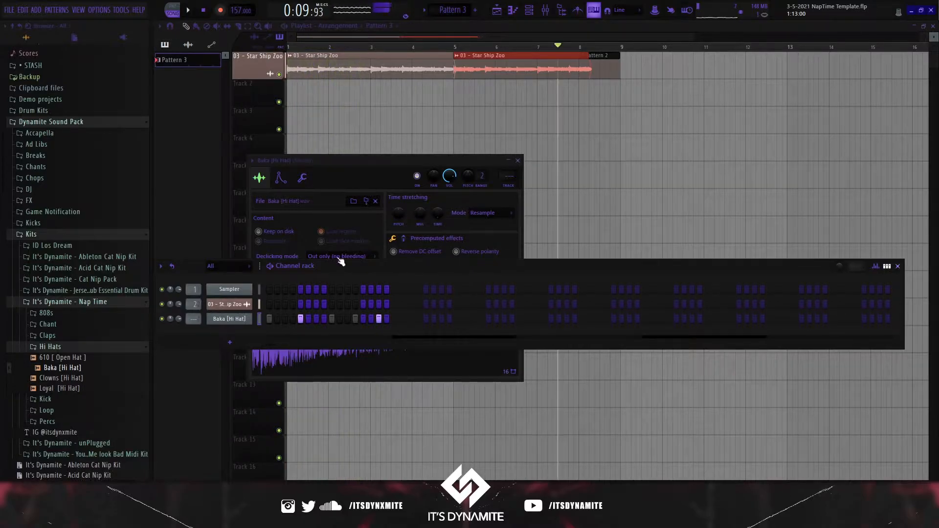
- Place Pattern 3 on Track 2 at bar 1 and duplicate it one bar at a time up to bar 8
left_click_drag(348, 91, 218, 91)
key("space")
scroll(325, 94, "up", 2, "ctrl")
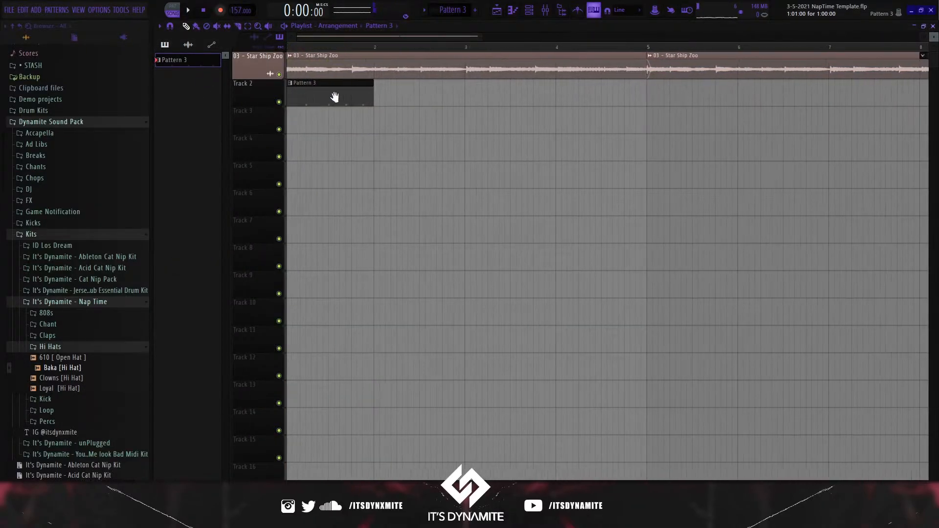
key("ctrl+a")
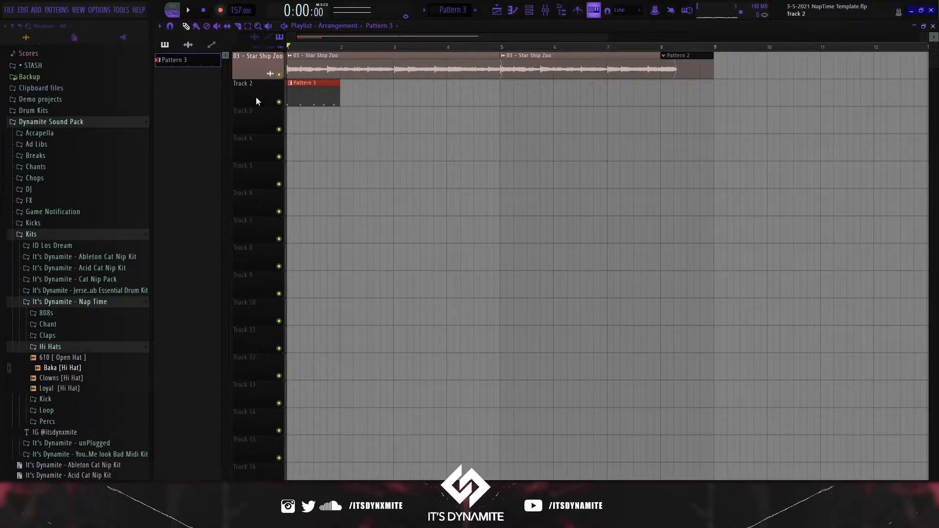
key("ctrl+b")
key("ctrl+b")
key("ctrl+b")
key("ctrl+b")
key("ctrl+b")
key("ctrl+b")
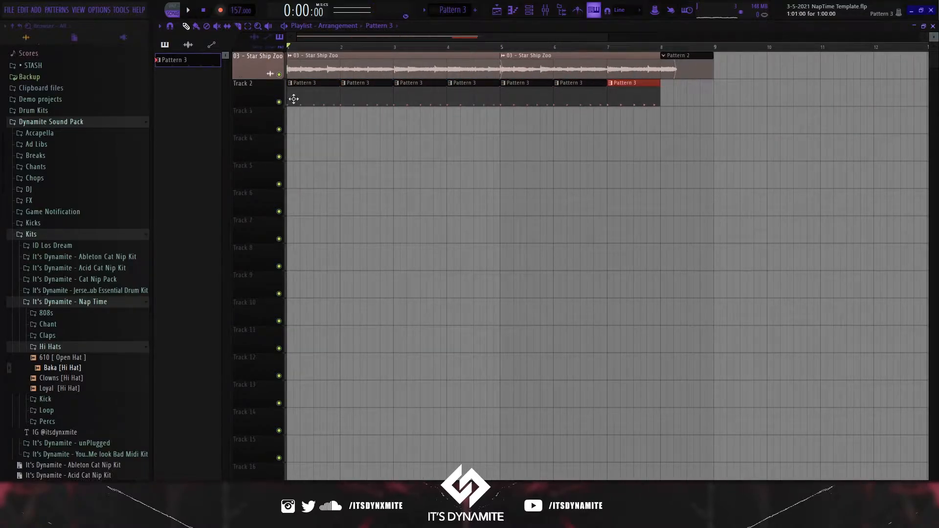
- Play the arrangement with the channel rack open to check the hi-hat rhythm
left_click(532, 11)
key("space")
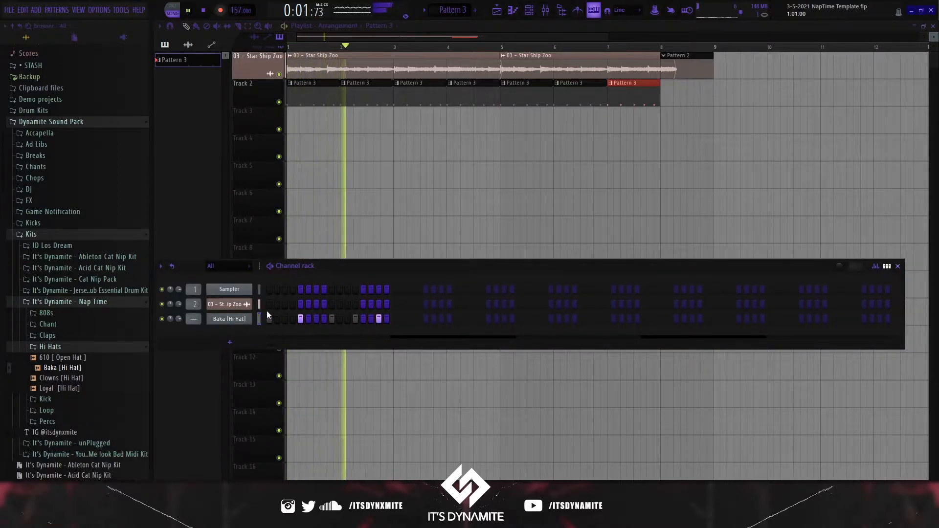
key("space")
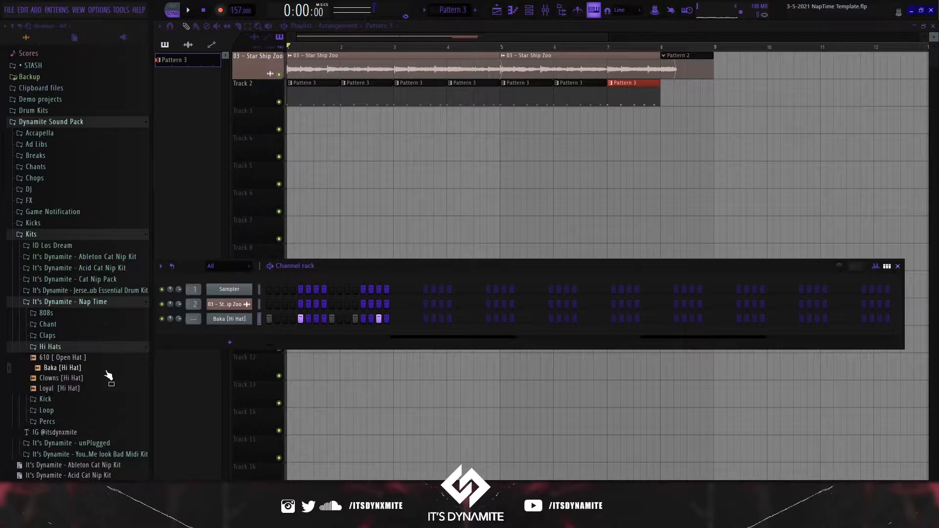
- Add a second Baka [Hi Hat] channel and set its time stretching mode to Stretch
left_click_drag(96, 373, 220, 335)
left_click(228, 333)
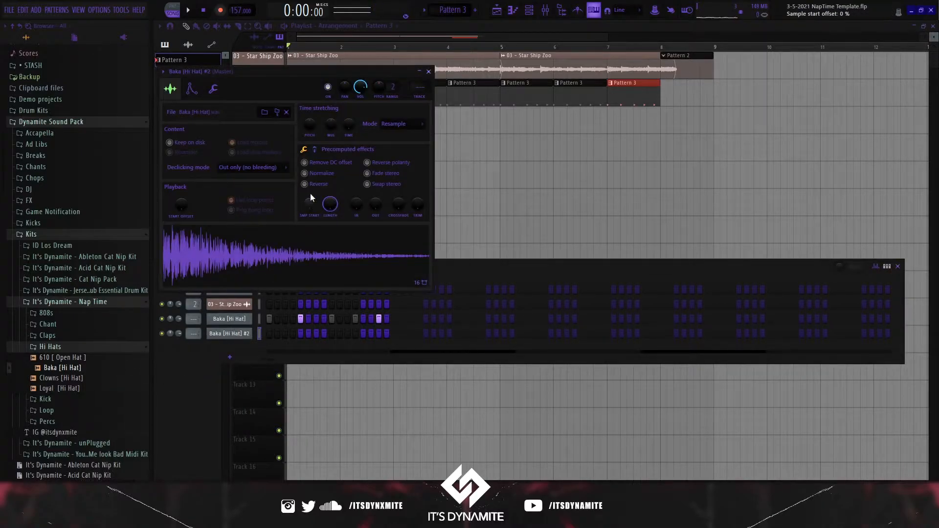
left_click(400, 125)
left_click(394, 152)
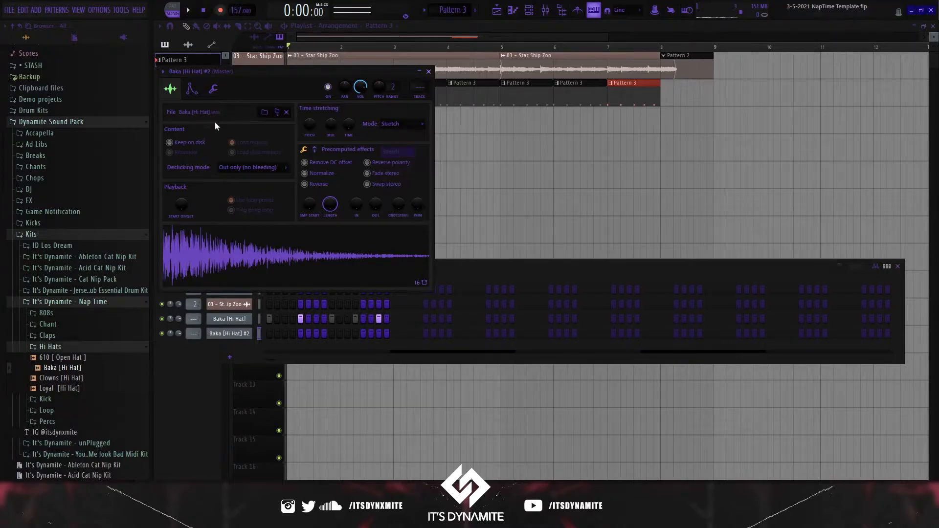
- Lower the volume envelope attack of Baka [Hi Hat] #2 and turn on Cut itself for the channel
left_click(213, 89)
left_click(191, 89)
left_click_drag(190, 187, 190, 200)
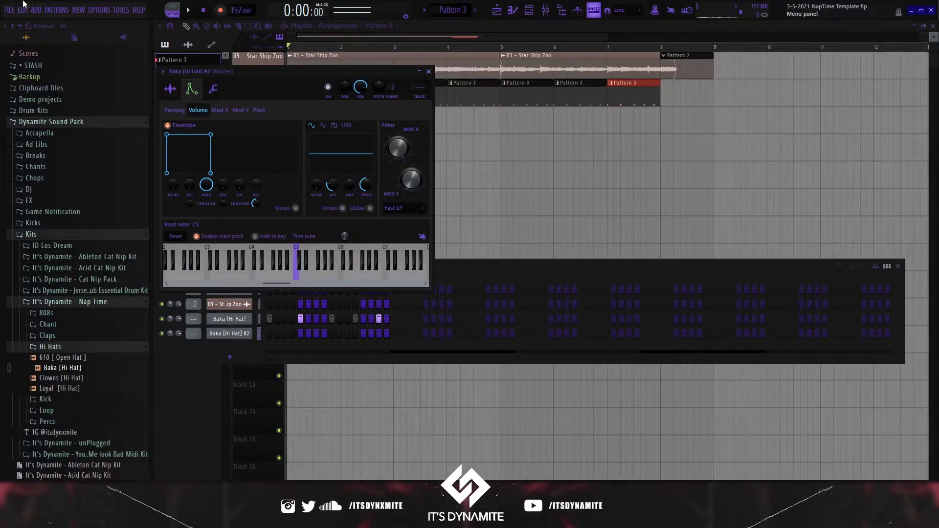
right_click(252, 338)
left_click(279, 397)
- Draw a two-step C3 note at step 7 in the piano roll of Baka [Hi Hat] #2 during playback
right_click(248, 336)
left_click(273, 337)
scroll(271, 318, "down", 5)
scroll(189, 210, "up", 3)
scroll(229, 233, "down", 2)
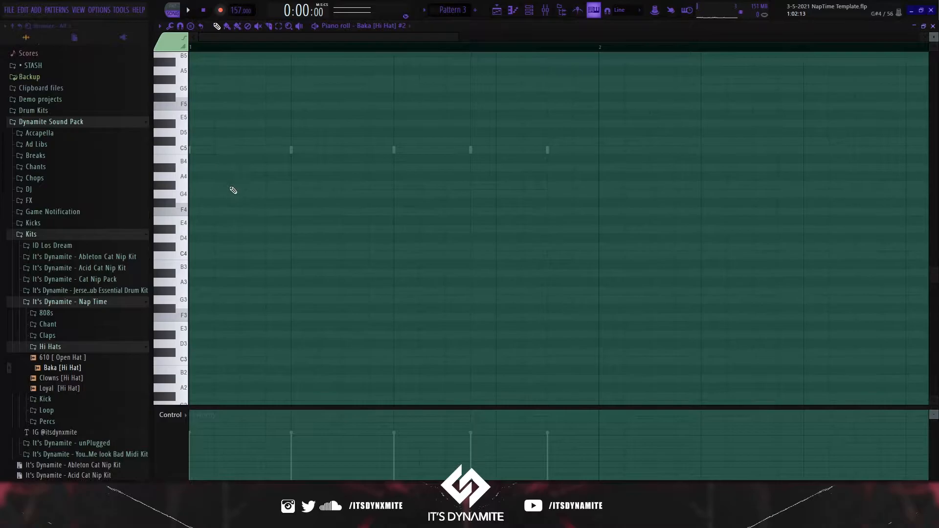
key("space")
left_click(345, 361)
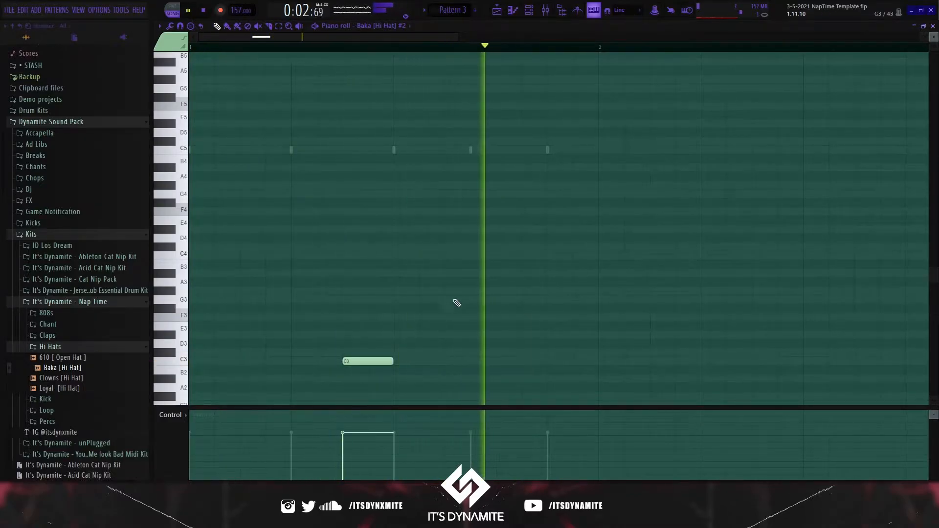
scroll(445, 294, "down", 5)
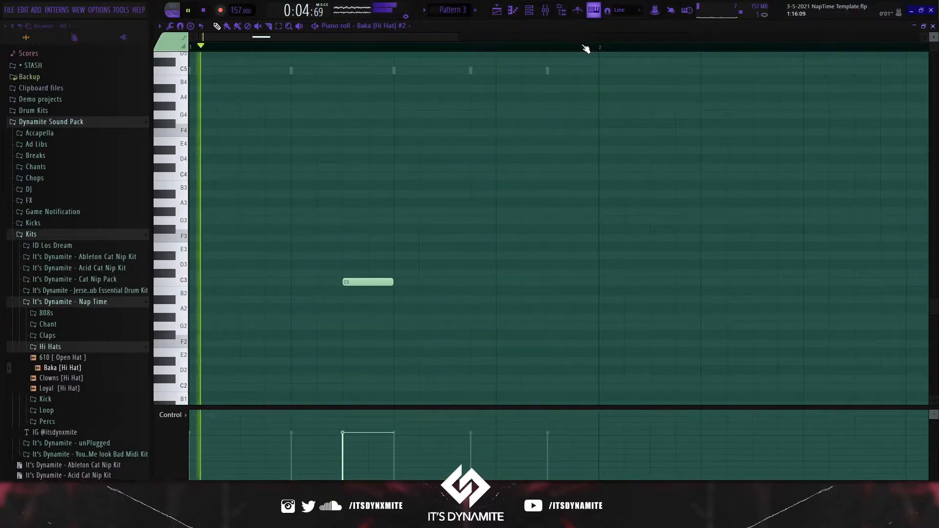
- Clone the Baka [Hi Hat] #2 channel and reverse the clone's sample
left_click(532, 14)
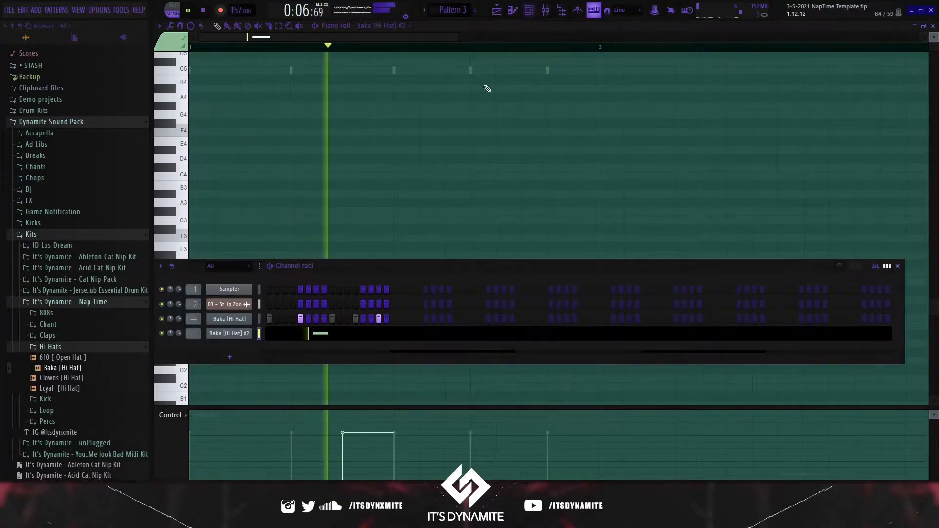
key("space")
right_click(246, 337)
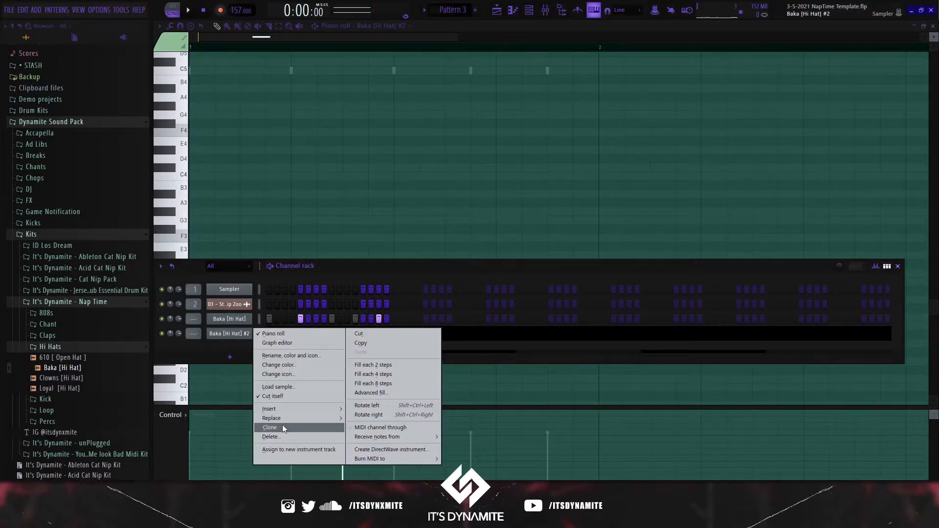
left_click(283, 428)
left_click(239, 347)
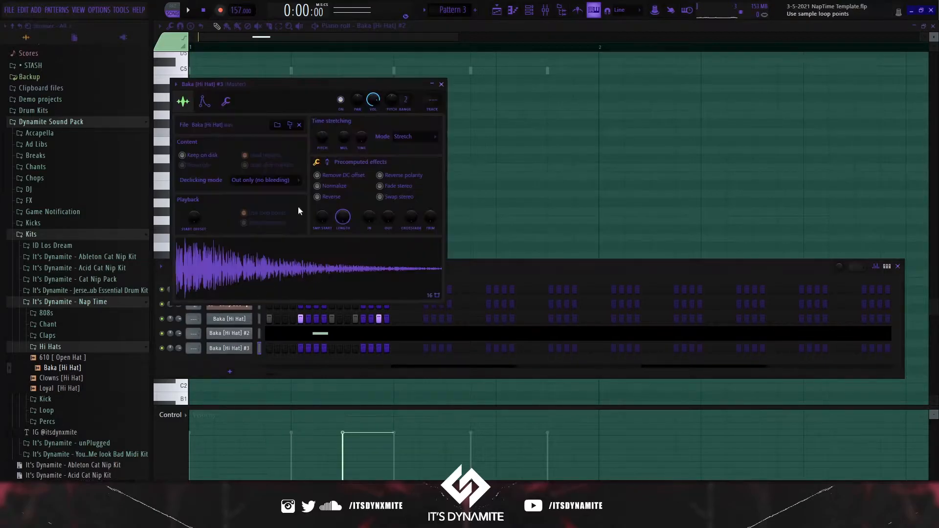
left_click(321, 199)
- Draw a four-step F2 note at step 5 for the reversed Baka [Hi Hat] #3 and play it back
right_click(256, 348)
left_click(264, 348)
left_click(262, 306)
left_click_drag(261, 306, 390, 342)
key("space")
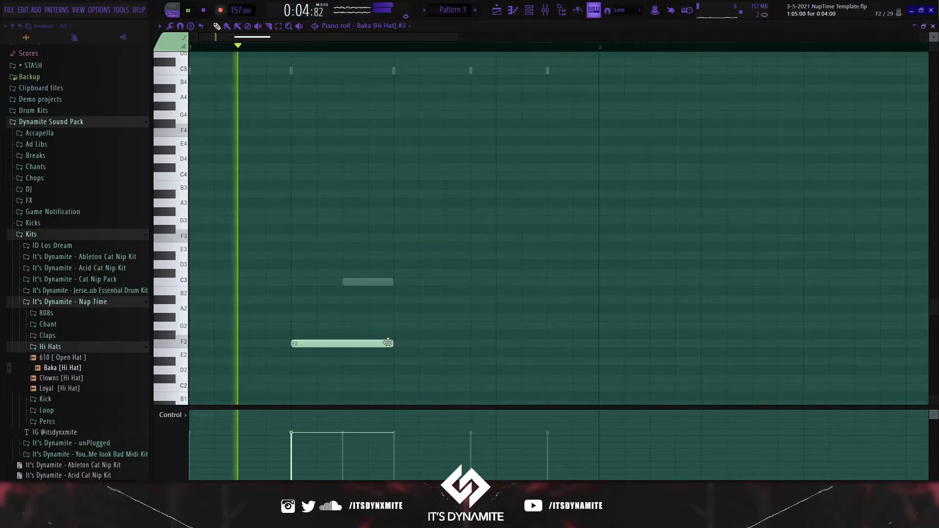
key("space")
- Adjust the time stretching of the reversed Baka [Hi Hat] #3 sample and audition it
left_click(529, 11)
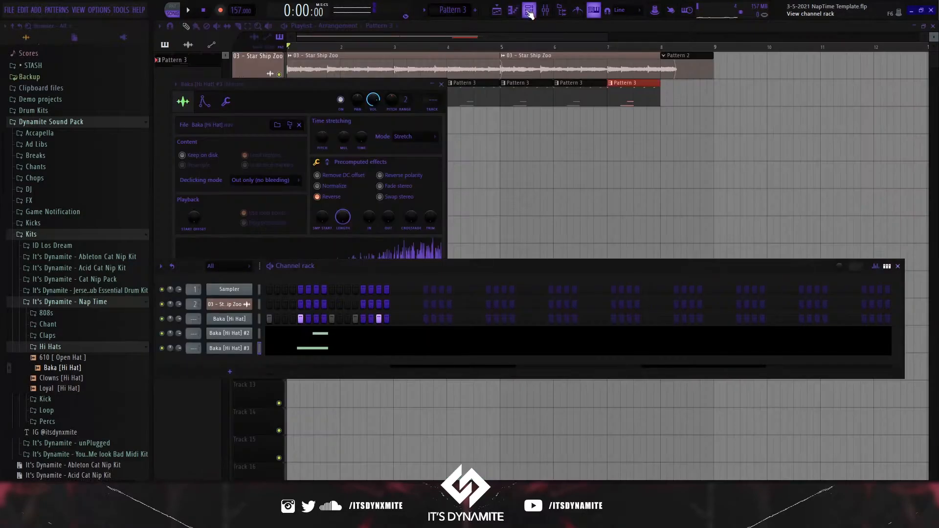
left_click(239, 349)
left_click(239, 349)
left_click_drag(363, 137, 364, 121)
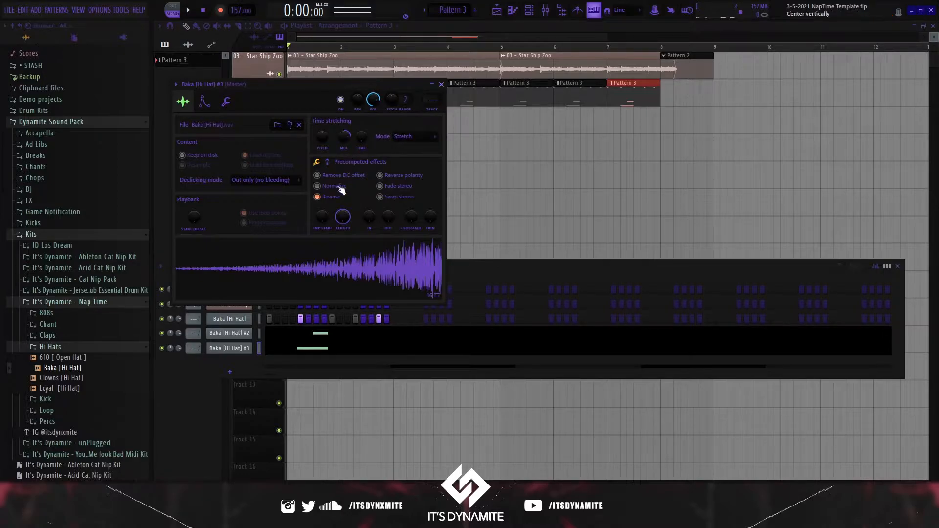
key("space")
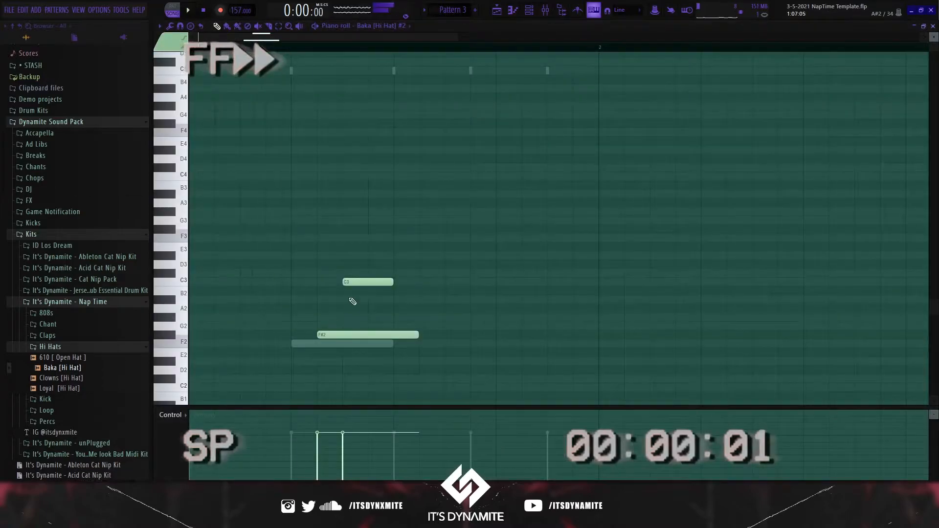
- Delete the F#2 note from Baka [Hi Hat] #2 and arrange short C3 hits on steps 11, 12, 13 and 15
right_click(352, 334)
key("space")
left_click_drag(386, 282, 412, 272)
left_click(474, 282)
left_click(500, 282)
left_click(551, 282)
scroll(599, 274, "up", 2)
right_click(296, 343)
right_click(296, 343)
scroll(411, 271, "down", 1)
scroll(411, 271, "down", 1)
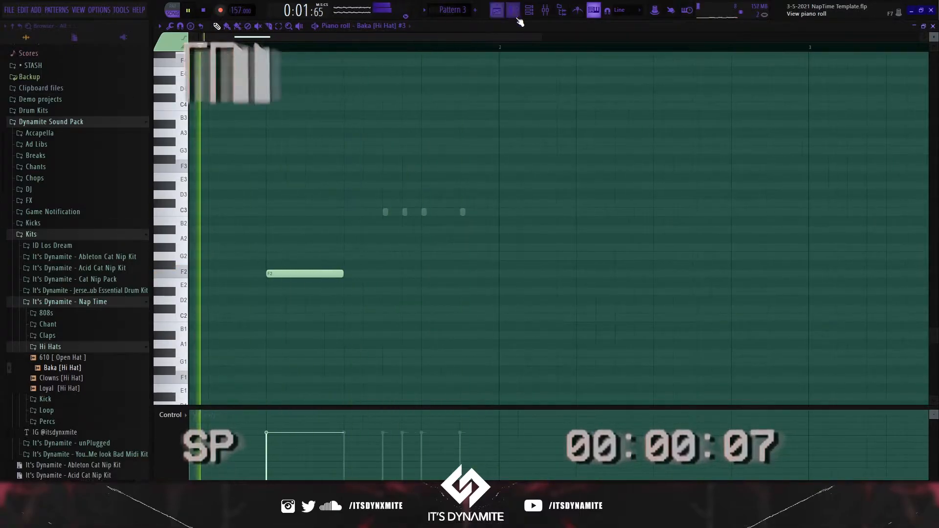
- Route the three Baka hi-hat channels to mixer tracks 3 to 5 and load Fruity Delay 3 in slot 1 of Baka [Hi Hat] #2
key("space")
key("F6")
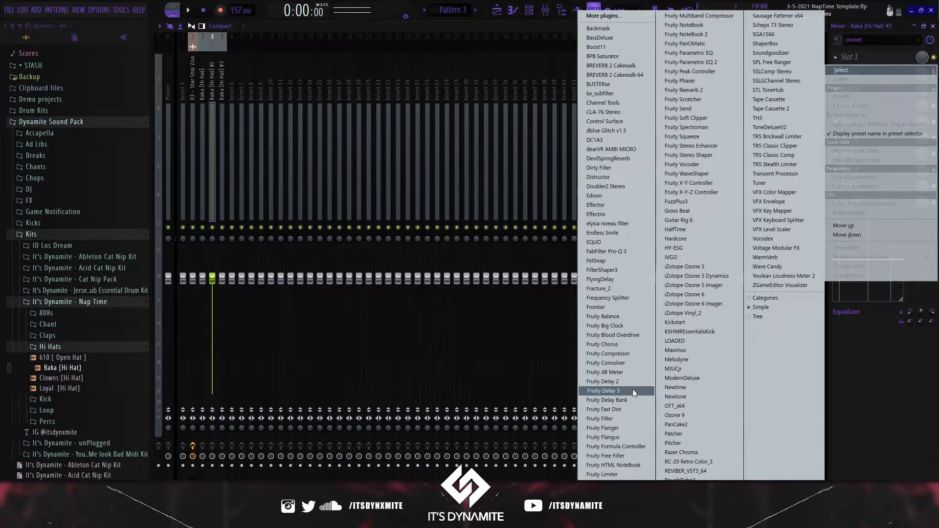
left_click(633, 391)
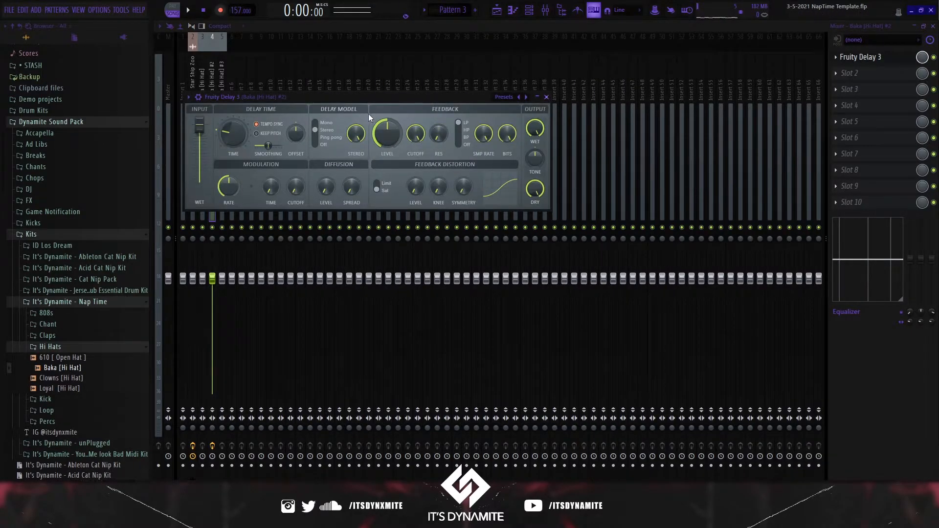
- Set Fruity Delay 3 to the Ping pong model with a BP feedback filter and raise its modulation time during playback
key("space")
left_click_drag(271, 188, 270, 172)
key("space")
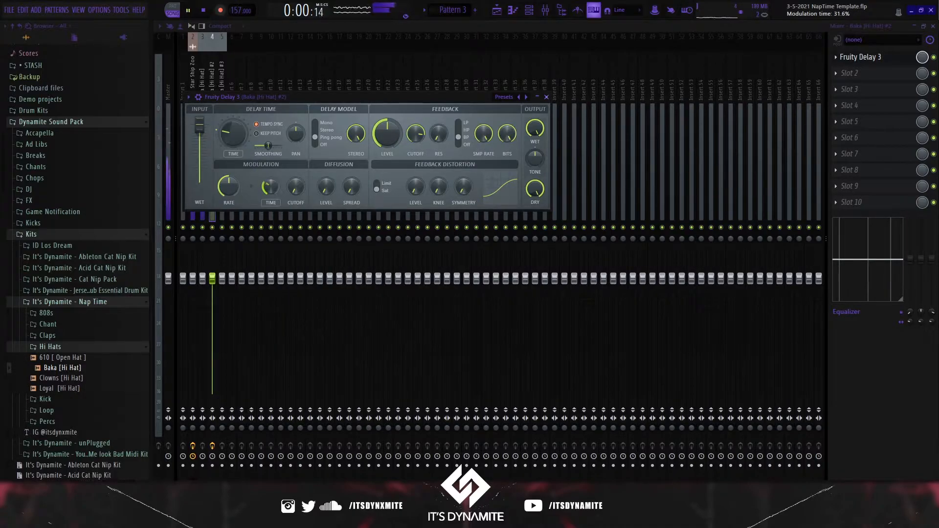
key("space")
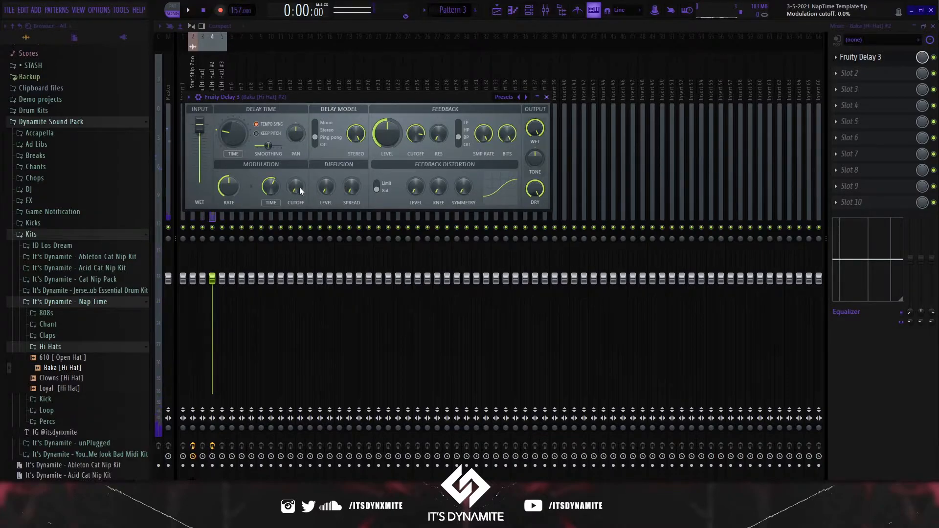
- Raise the delay's modulation cutoff and turn its modulation rate up to maximum, auditioning the result
left_click_drag(299, 191, 298, 161)
key("space")
key("space")
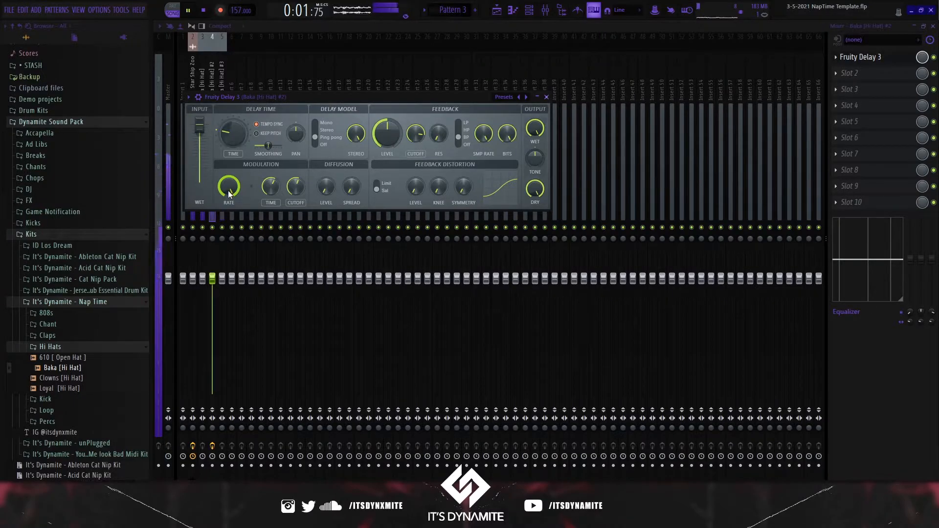
key("space")
key("space")
key("space")
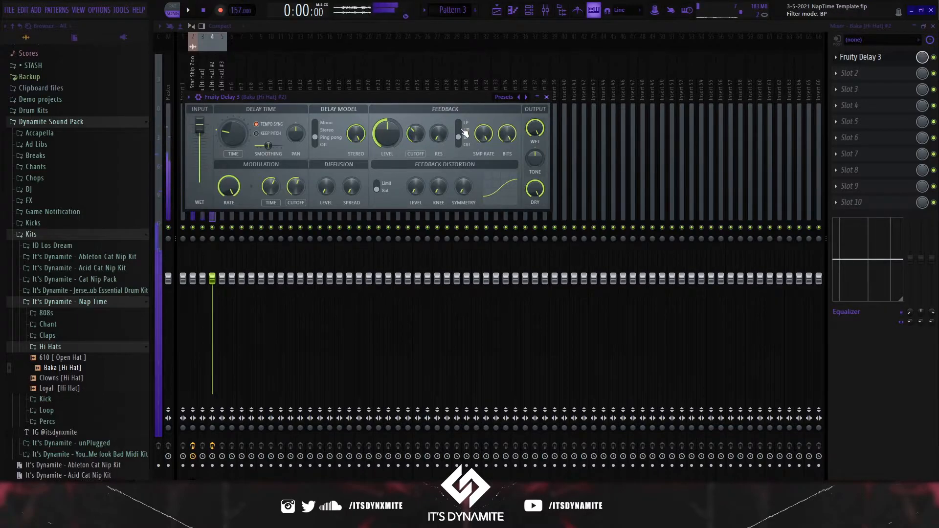
- Lower the delay's feedback level, sample rate and wet output, reduce the dry output to about 67%, and raise the tone
key("space")
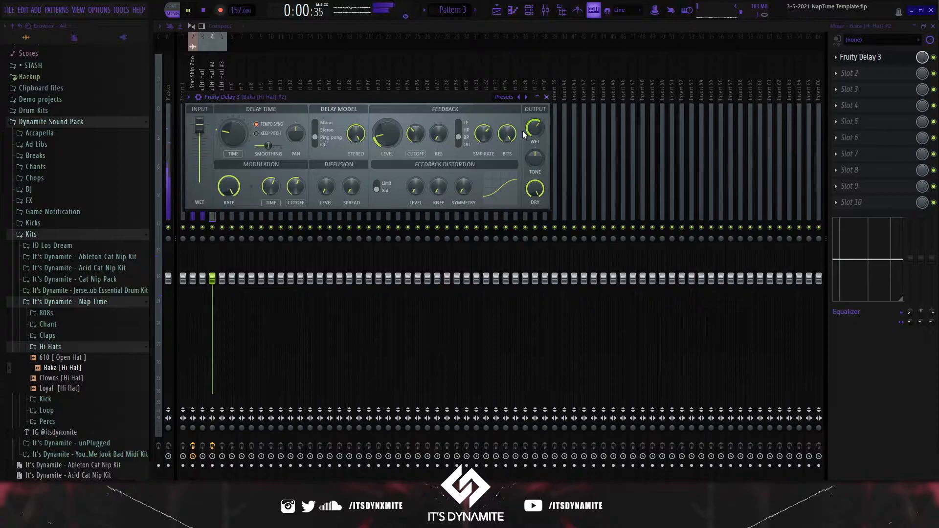
left_click_drag(535, 128, 535, 135)
left_click_drag(540, 186, 540, 200)
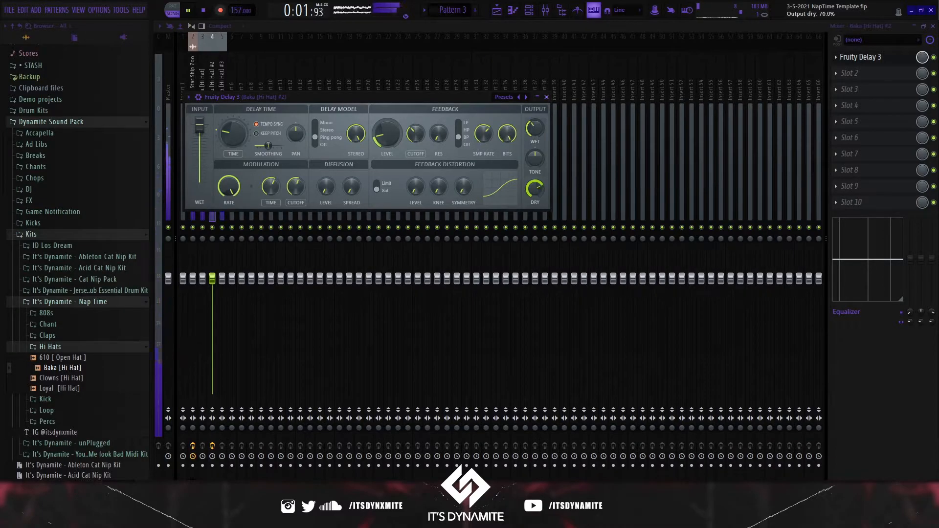
left_click_drag(536, 161, 535, 155)
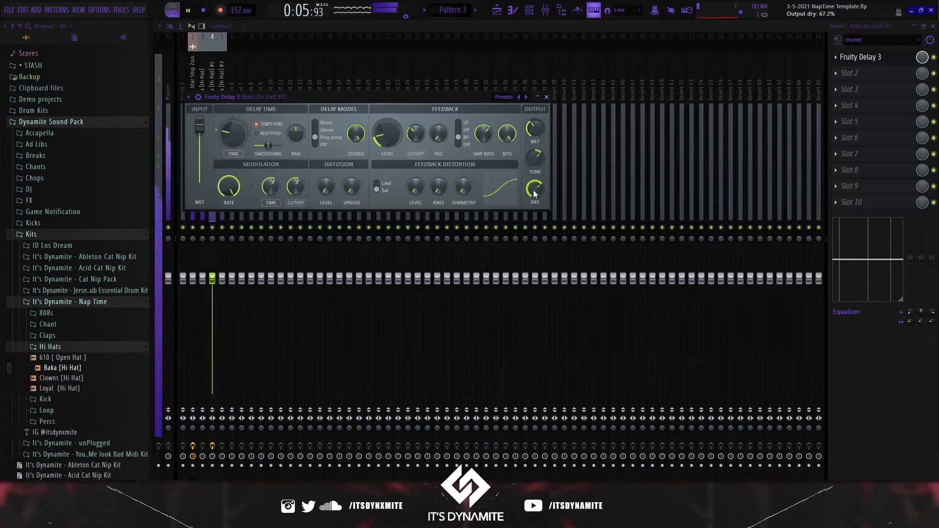
key("space")
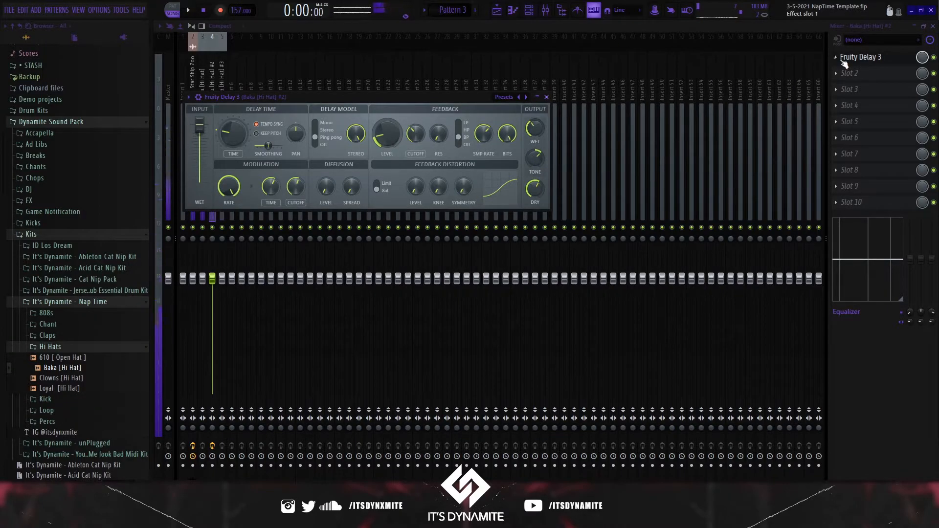
- Load Fruity Flanger in slot 2 of Baka [Hi Hat] #2, audition it, and lower the track's volume to about 73%
left_click(845, 81)
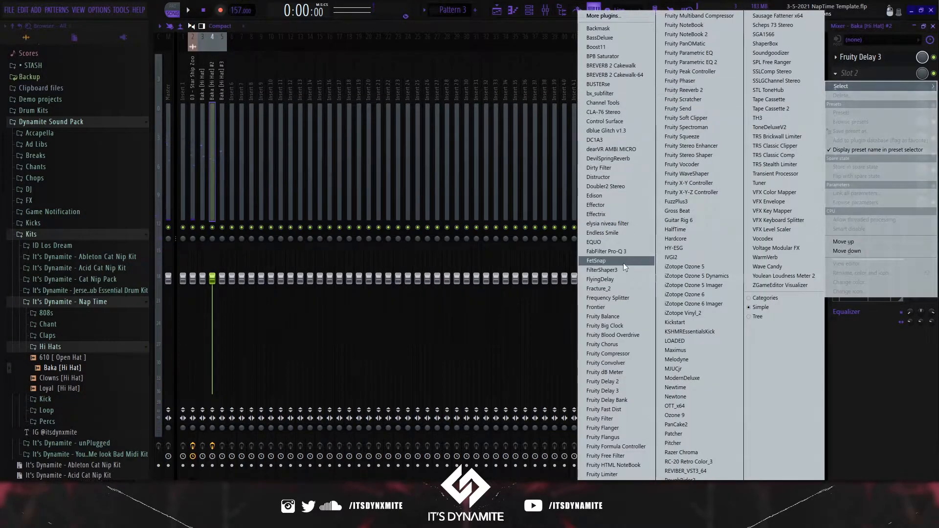
left_click(602, 428)
key("space")
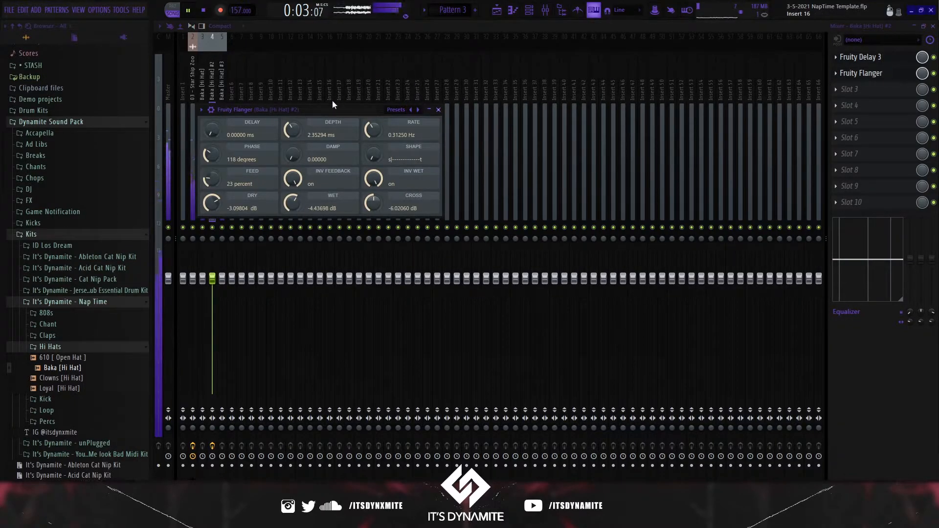
left_click_drag(333, 105, 415, 91)
key("space")
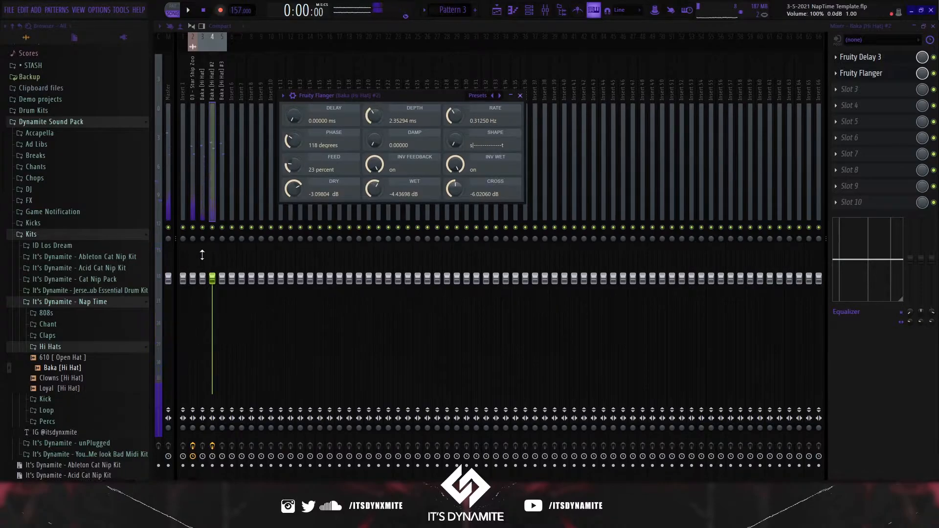
key("space")
left_click_drag(216, 288, 216, 321)
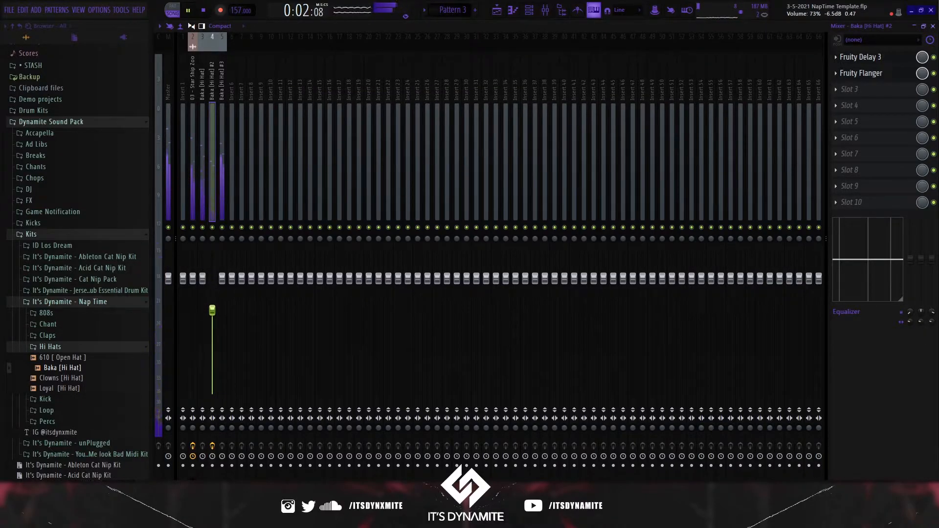
- Load Fruity Reeverb 2 in slot 1 of the Baka [Hi Hat] #3 mixer track and start playback
left_click(220, 210)
key("space")
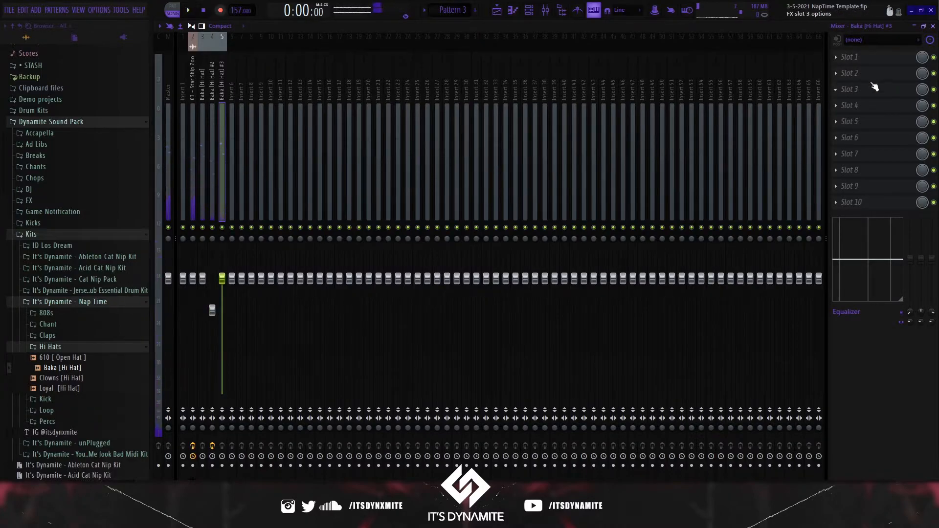
left_click(858, 61)
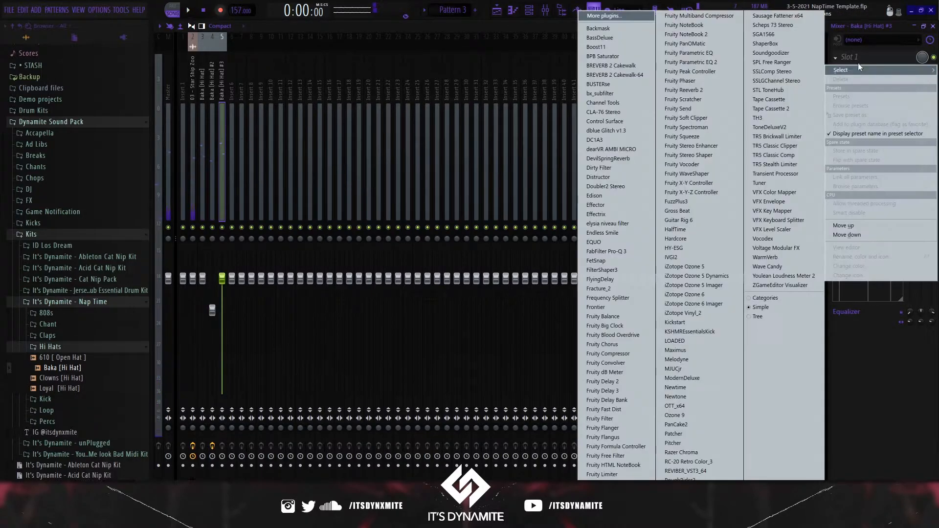
left_click(685, 90)
key("space")
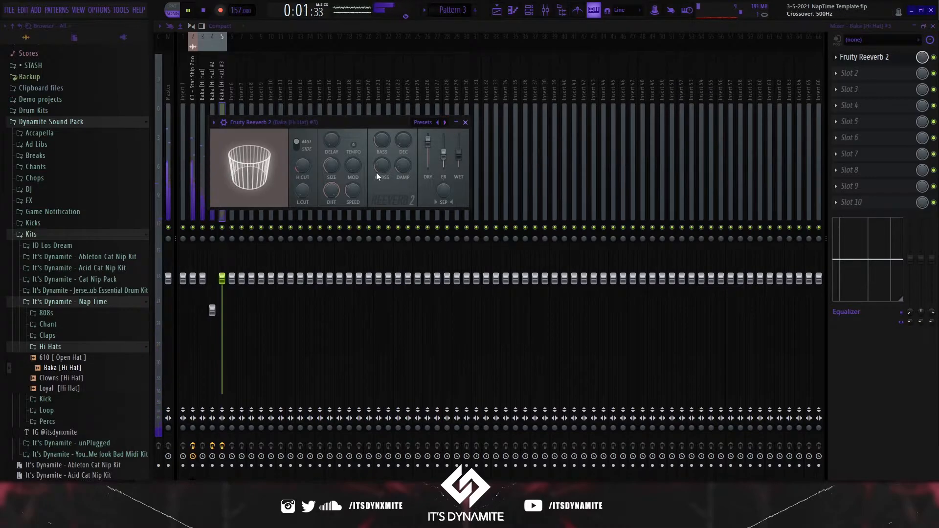
- Set the reverb's room size to 100 and decay to about 3.7 sec, and adjust its dry and wet levels
mouse_move(429, 141)
left_mouse_down()
mouse_move(429, 153)
mouse_move(460, 149)
mouse_move(434, 147)
left_mouse_up()
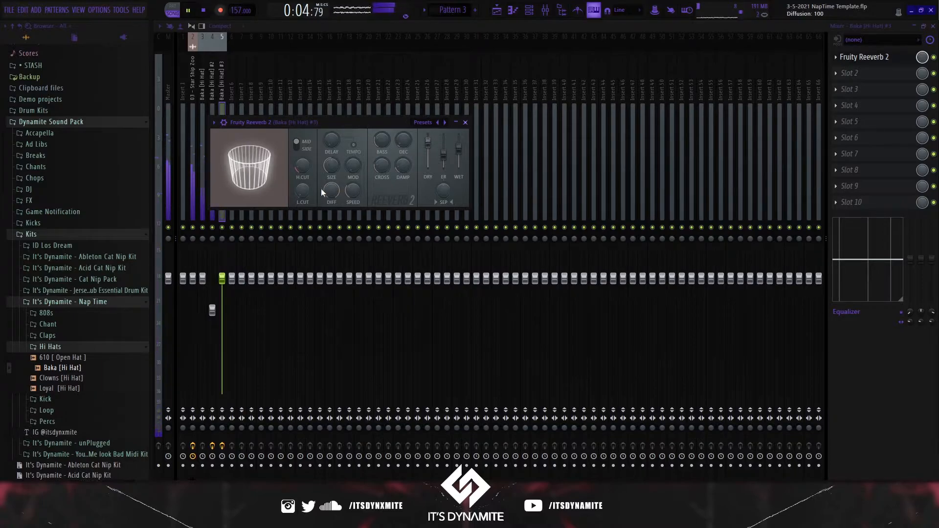
left_click_drag(332, 165, 332, 155)
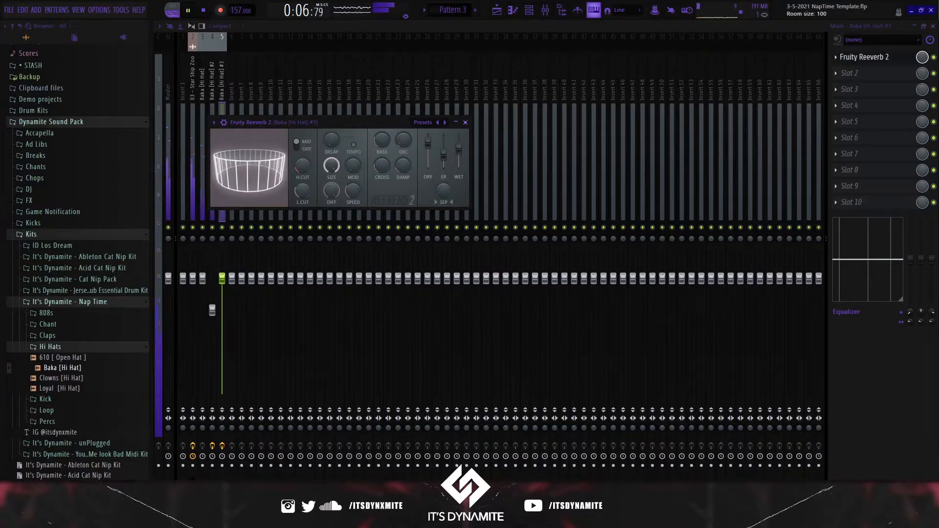
left_click_drag(458, 146, 459, 155)
mouse_move(403, 140)
left_mouse_down()
mouse_move(403, 131)
mouse_move(403, 146)
left_mouse_up()
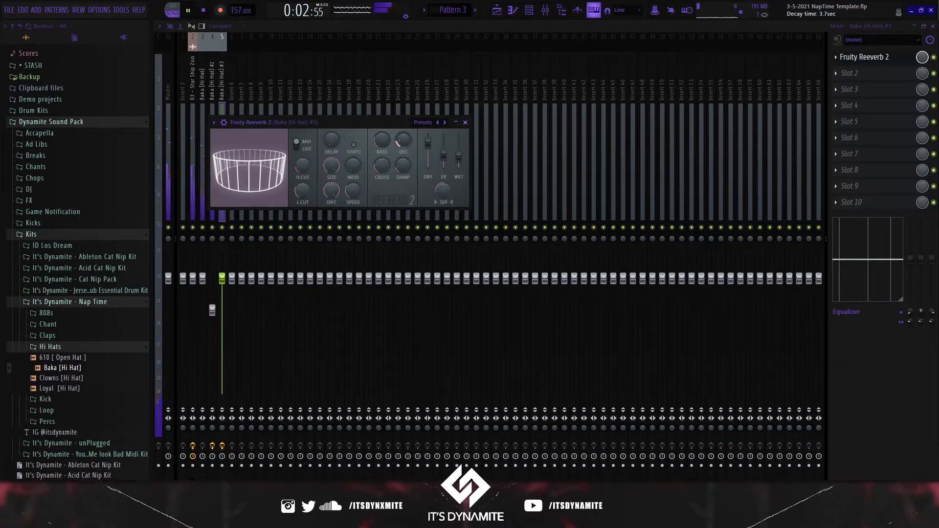
left_click_drag(459, 155, 458, 147)
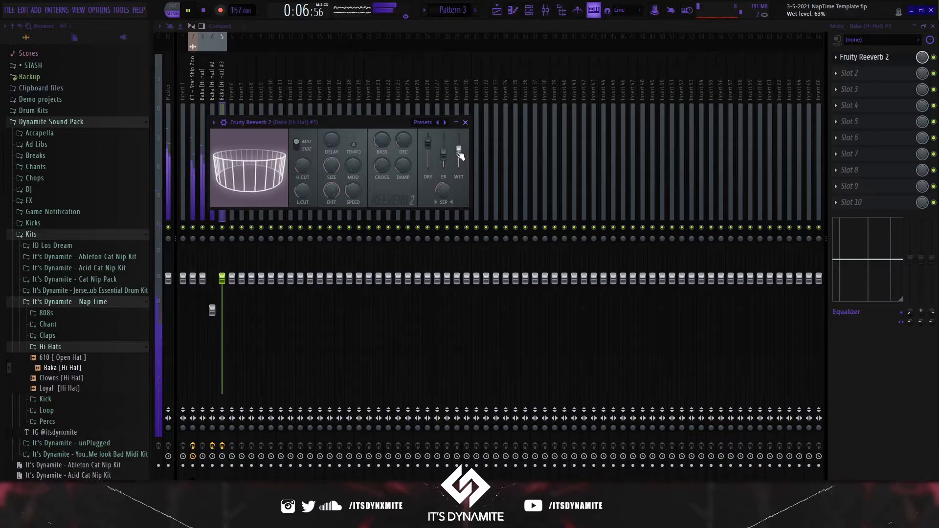
key("space")
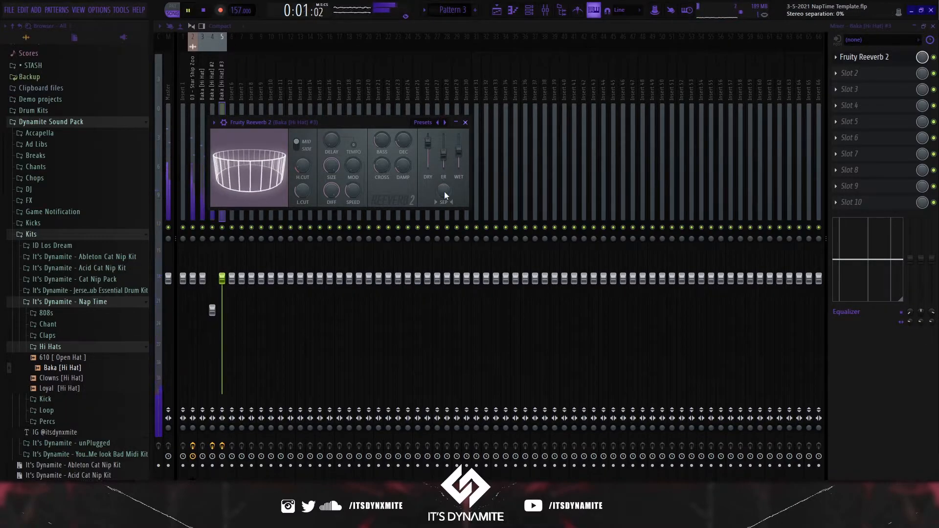
- Load Fruity Flangus in slot 2 of Baka [Hi Hat] #3, try its presets and choose Thick
left_click(840, 92)
key("space")
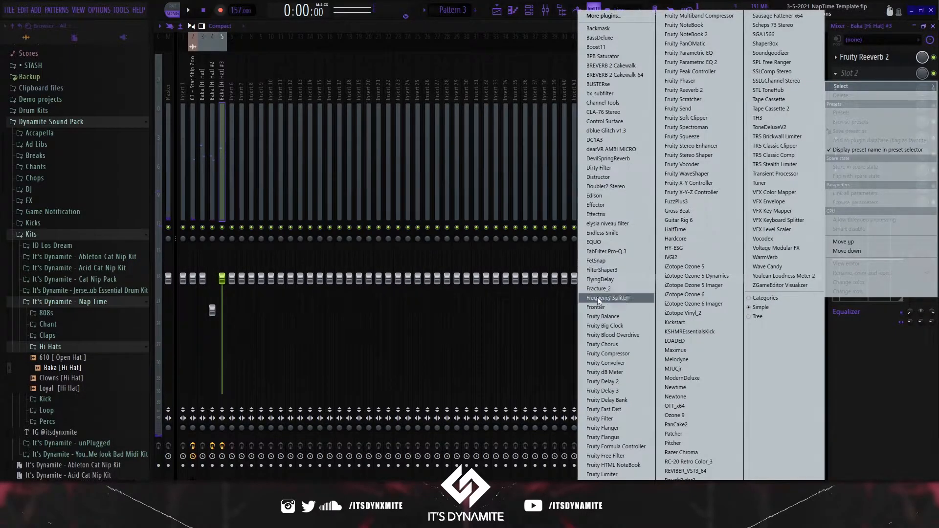
left_click(619, 437)
key("space")
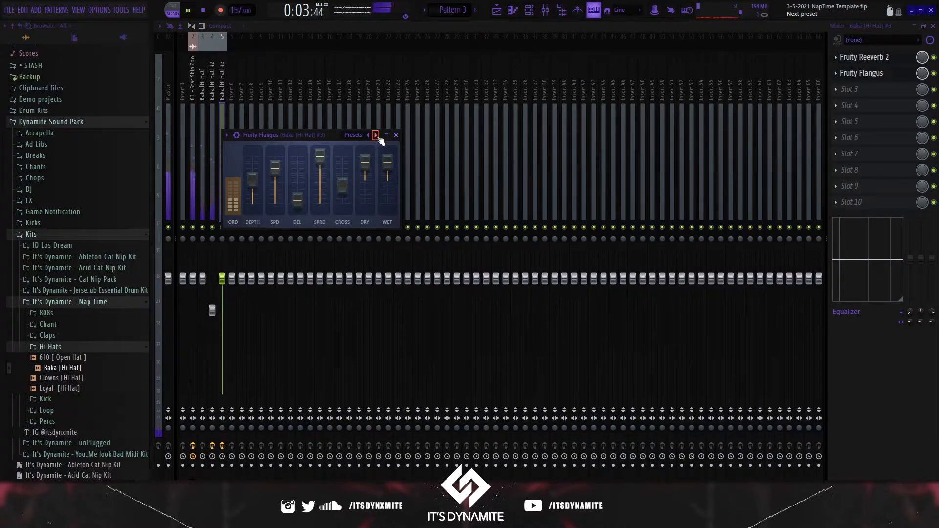
right_click(376, 136)
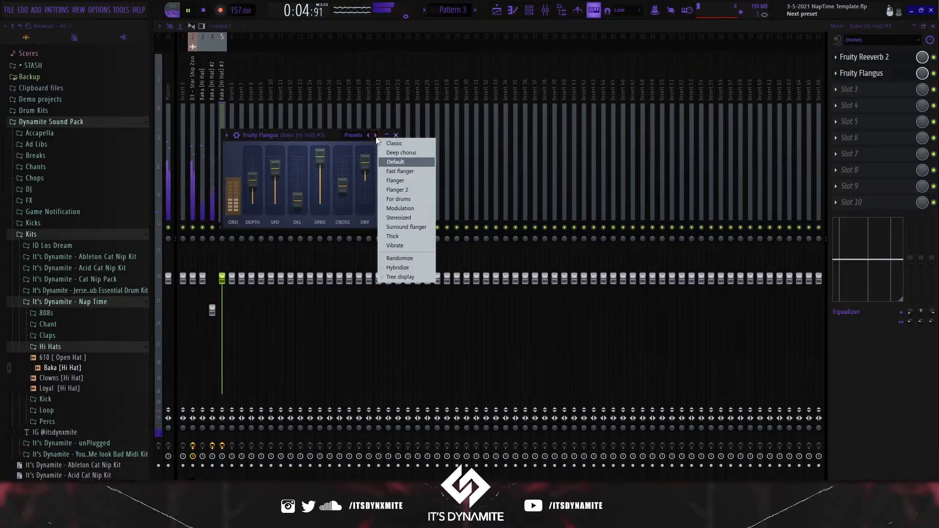
left_click(410, 208)
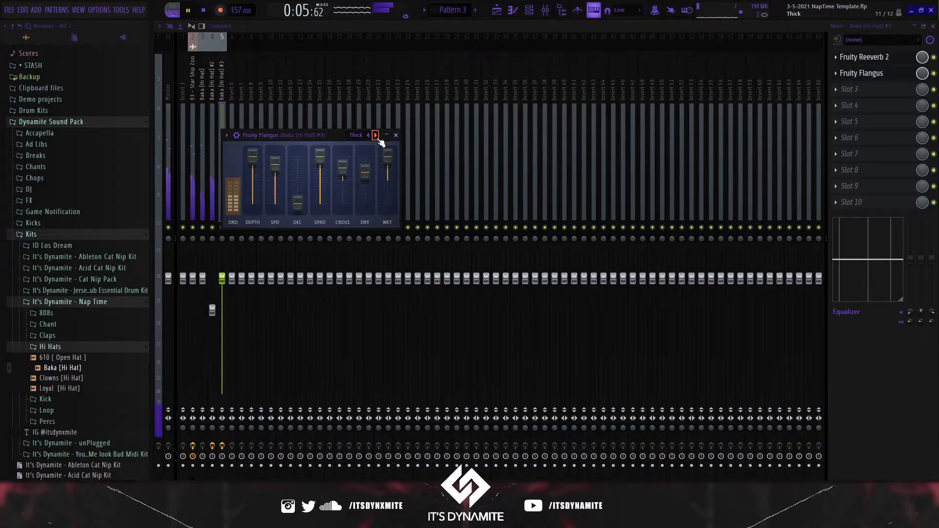
key("space")
- Add Digital Coin [Perc] from the Nap Time Percs folder as a new channel and open its piano roll
left_click(532, 13)
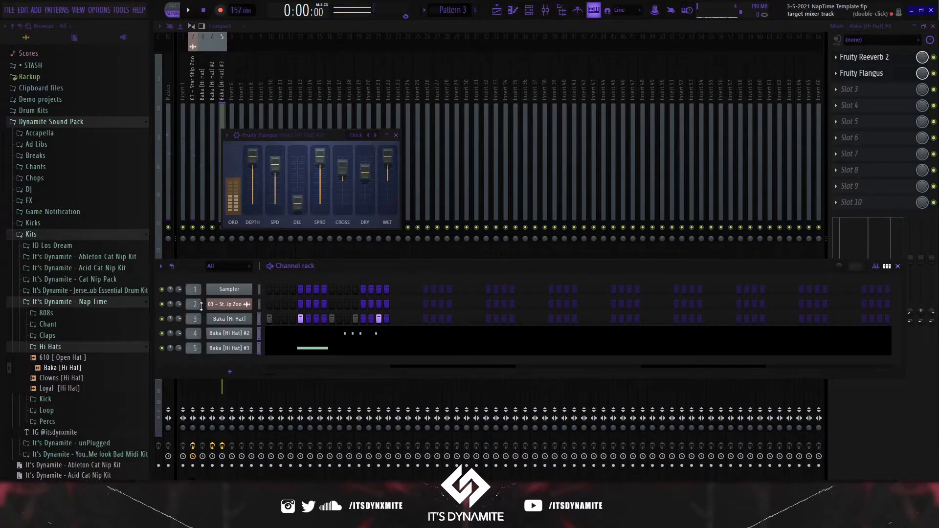
left_click(47, 422)
scroll(83, 421, "down", 3)
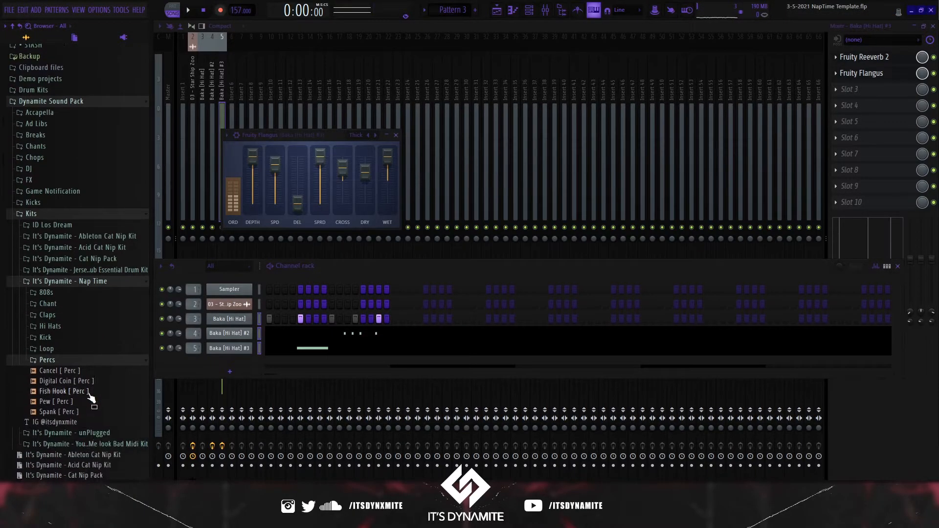
left_click_drag(220, 362, 222, 364)
right_click(234, 363)
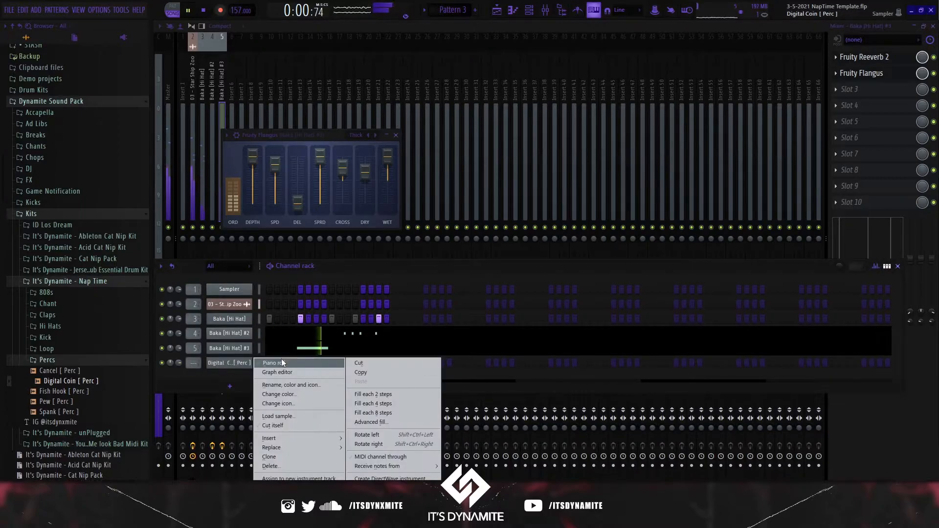
left_click(274, 363)
left_click_drag(189, 286, 184, 235)
key("space")
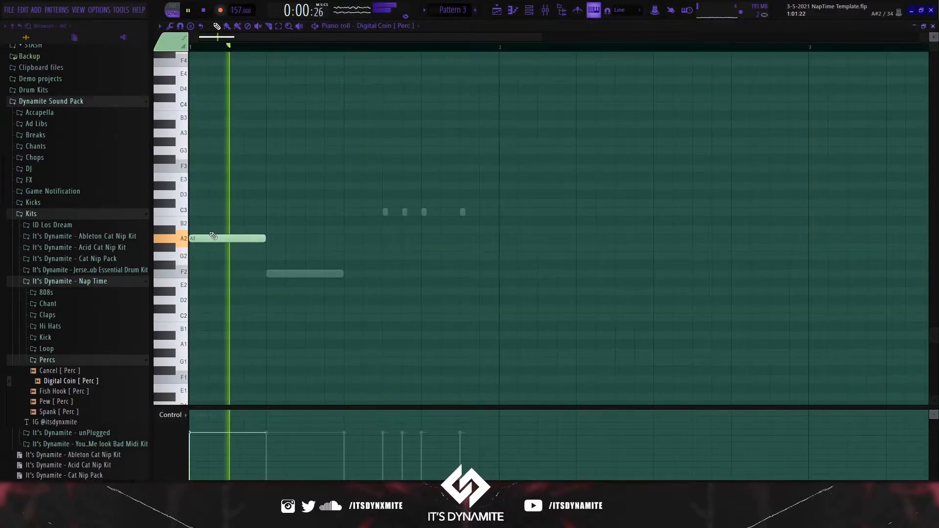
right_click(236, 240)
- Draw a four-step E3 note for Digital Coin [Perc] at the start of the bar and play it back
key("space")
key("space")
left_click_drag(218, 168, 280, 178)
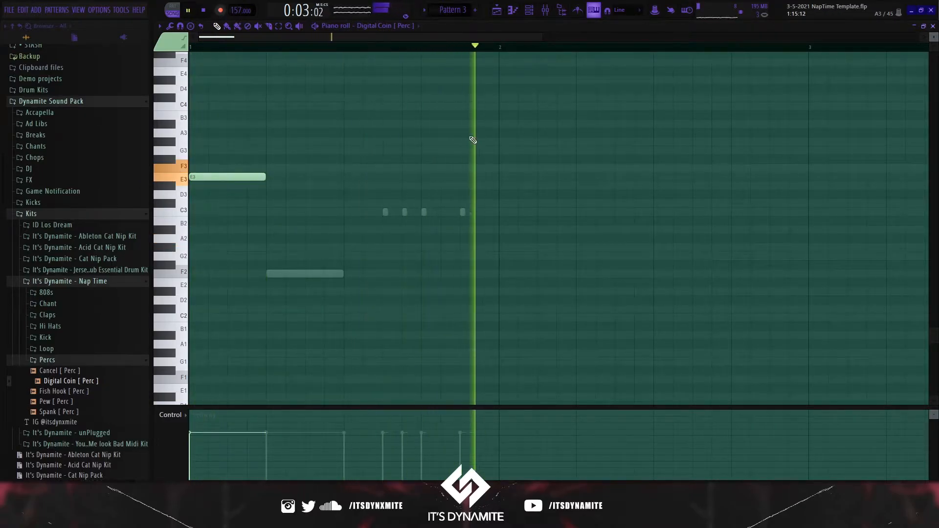
- Set the quick fade out of the Digital Coin [Perc] sample to about 32% and adjust its volume envelope
left_click(530, 10)
left_click(230, 363)
key("space")
left_click_drag(400, 227, 400, 211)
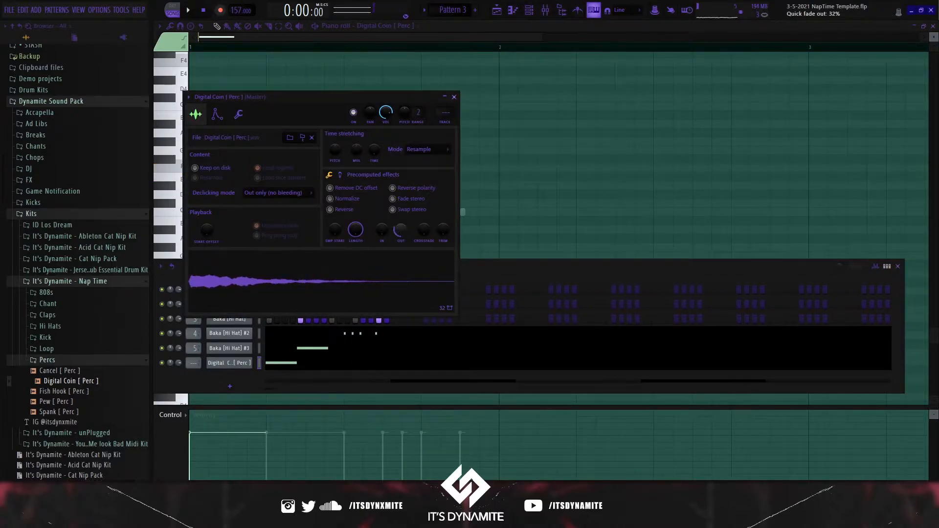
left_click(218, 114)
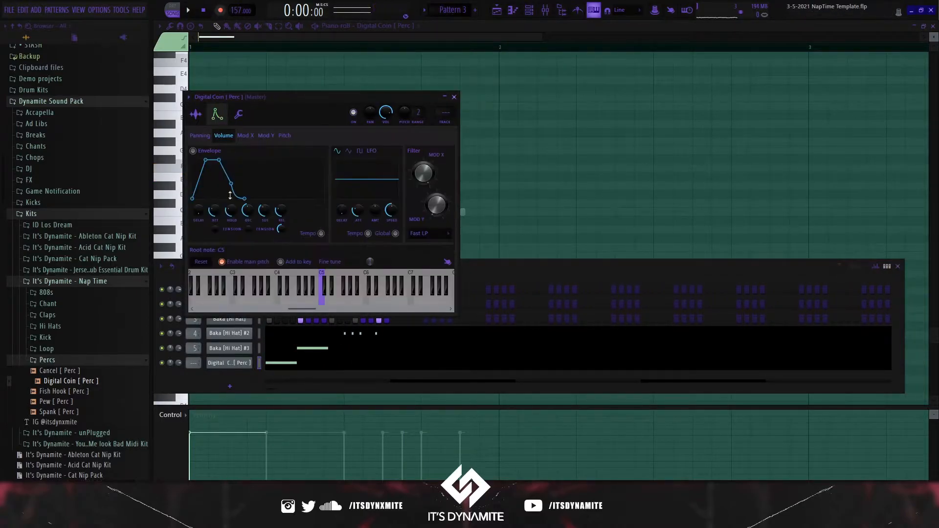
left_click_drag(266, 212, 281, 229)
- Add a quieter four-step E3 note at step 5 for Digital Coin [Perc] and duplicate both notes to fill the bar
left_click(319, 374)
left_click(318, 350)
key("space")
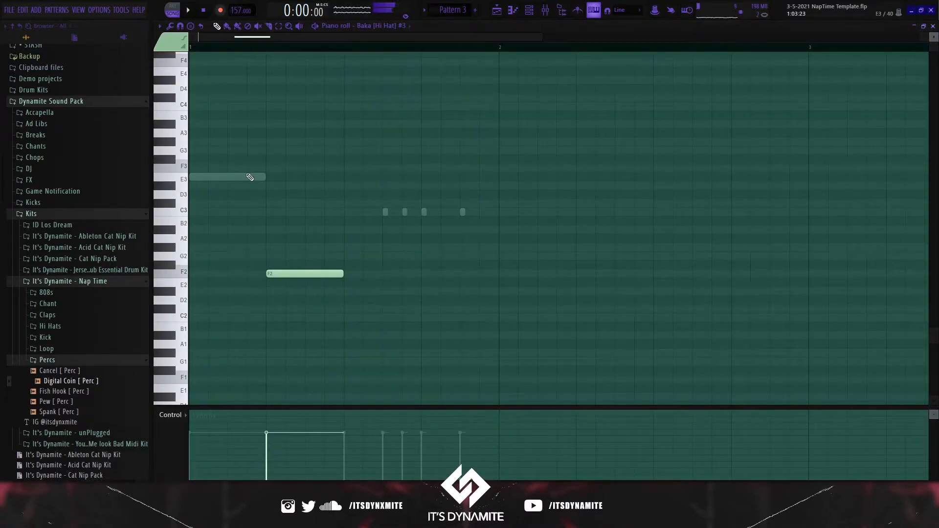
double_click(246, 177)
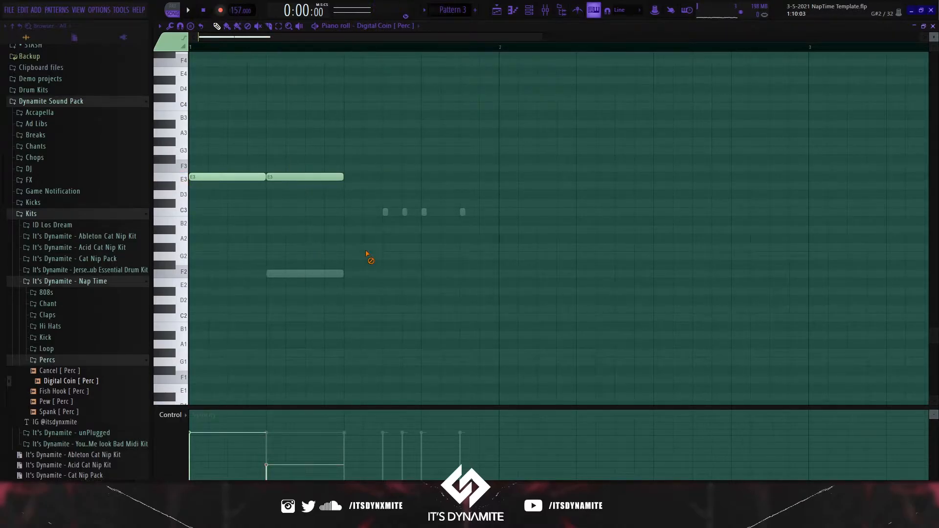
key("ctrl+b")
key("space")
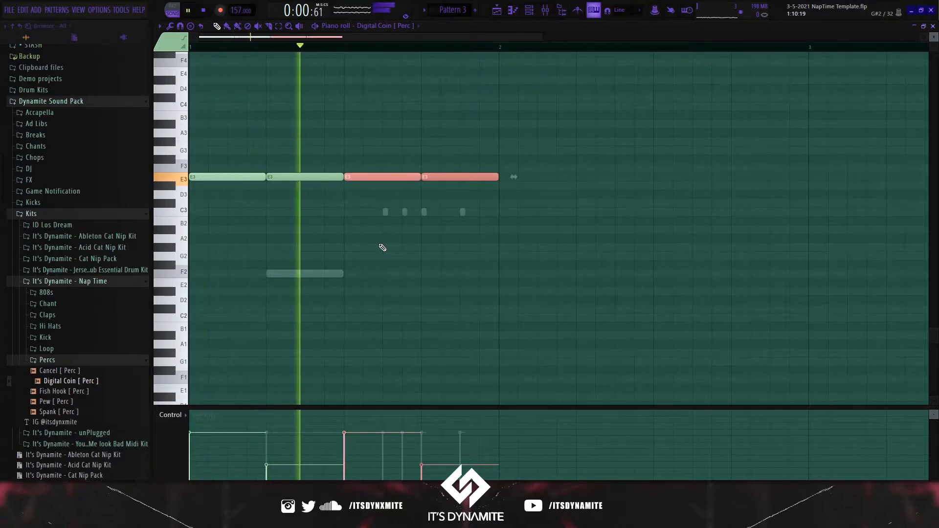
key("space")
key("ctrl+d")
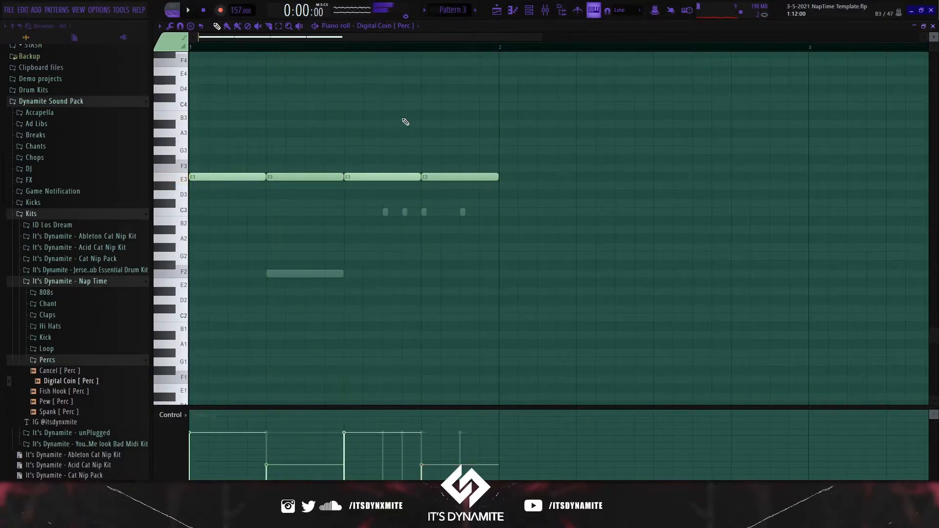
- Transpose the Digital Coin [Perc] notes up an octave to E4, delete the second note and extend the first to eight steps
key("ctrl+Up")
key("space")
right_click(314, 72)
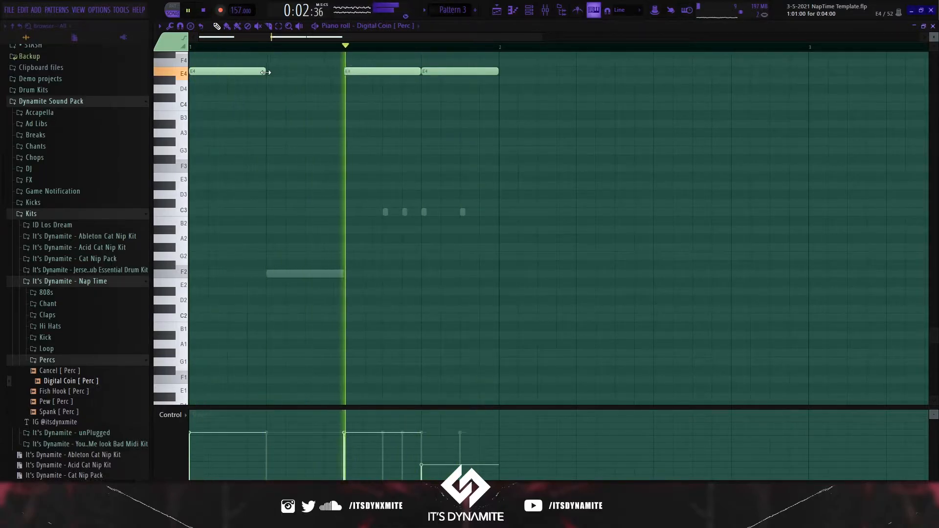
left_click_drag(266, 72, 344, 71)
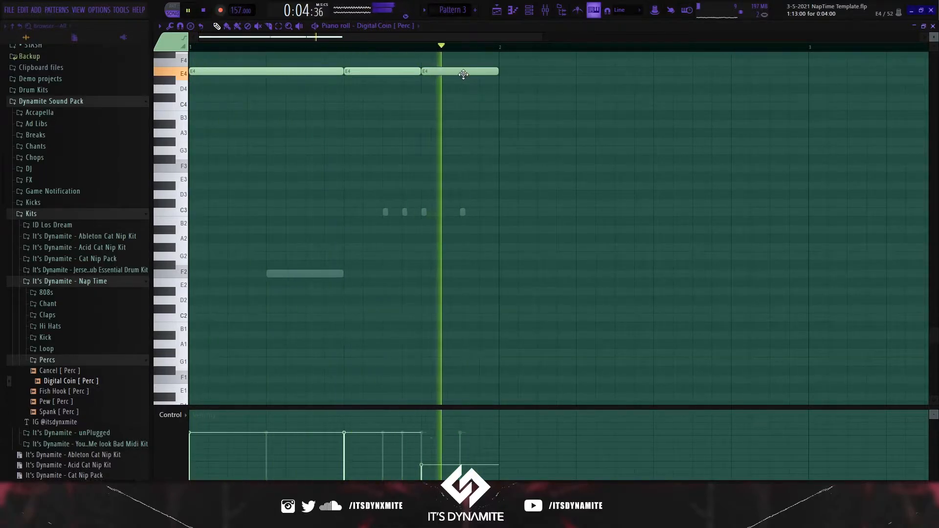
- Lower the velocity of the last Digital Coin [Perc] note and check the channel rack during playback
left_click(432, 68)
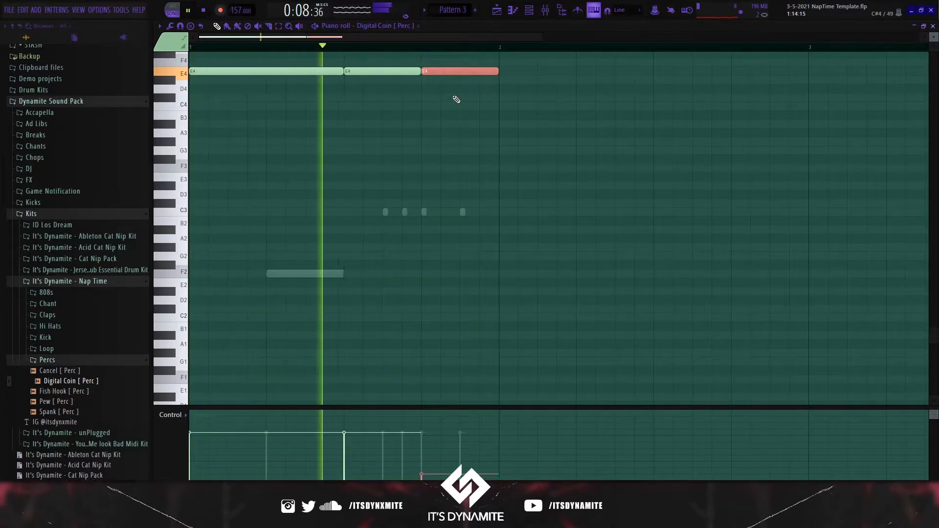
left_click(533, 13)
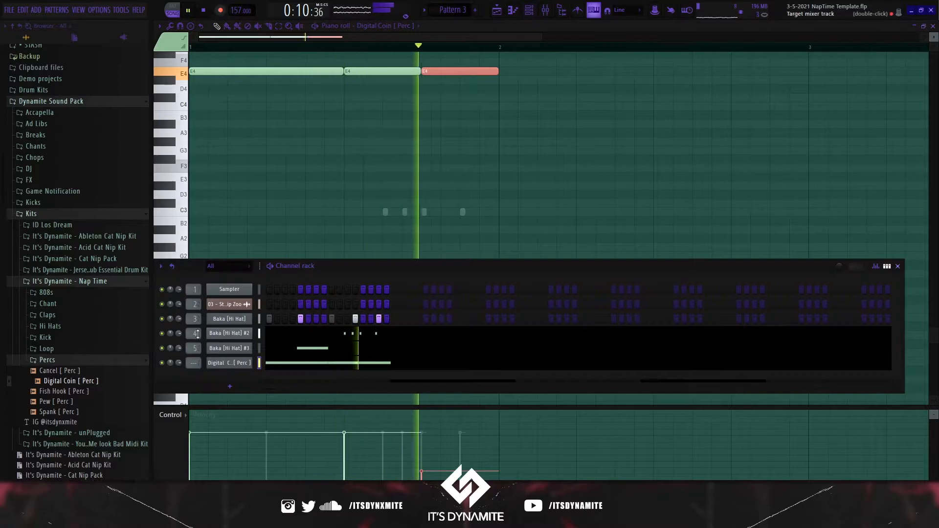
key("space")
- Add a quieter two-step C5 note at step 7 of the Digital Coin [Perc] pattern and audition it
left_click(318, 150)
key("space")
scroll(319, 141, "up", 3)
key("space")
left_click(345, 124)
key("space")
key("space")
left_click_drag(349, 125, 331, 79)
key("space")
key("space")
left_click_drag(458, 79, 342, 82)
key("space")
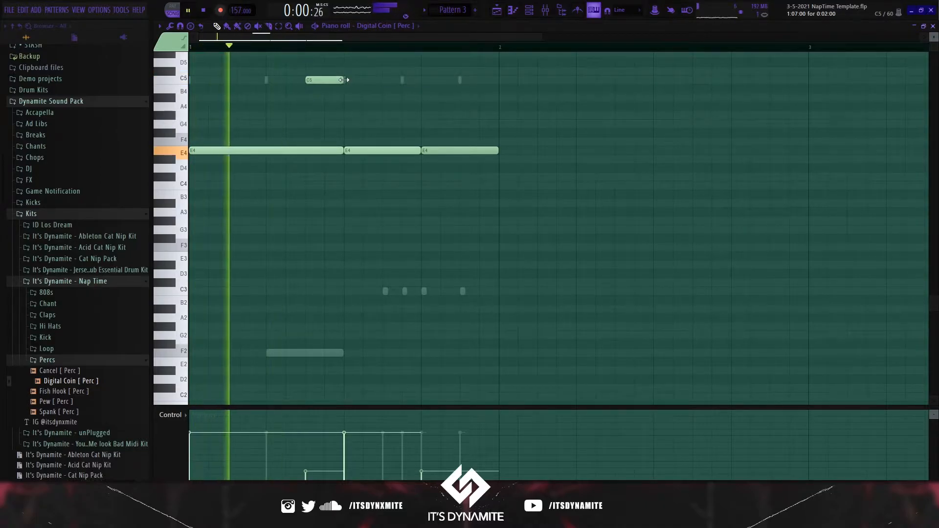
key("space")
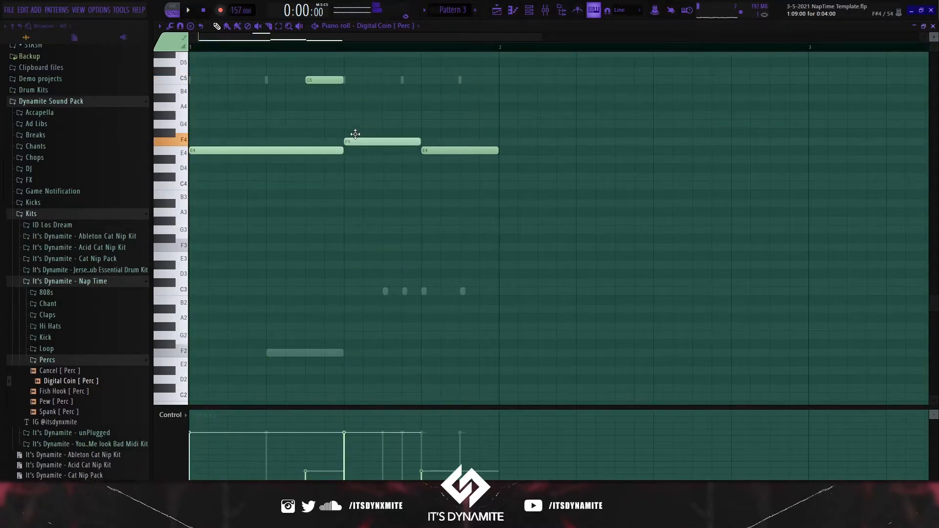
- Move the Digital Coin [Perc] note at step 9 to B4 and raise the velocities of the C5 and last E4 notes
left_click_drag(355, 133, 354, 78)
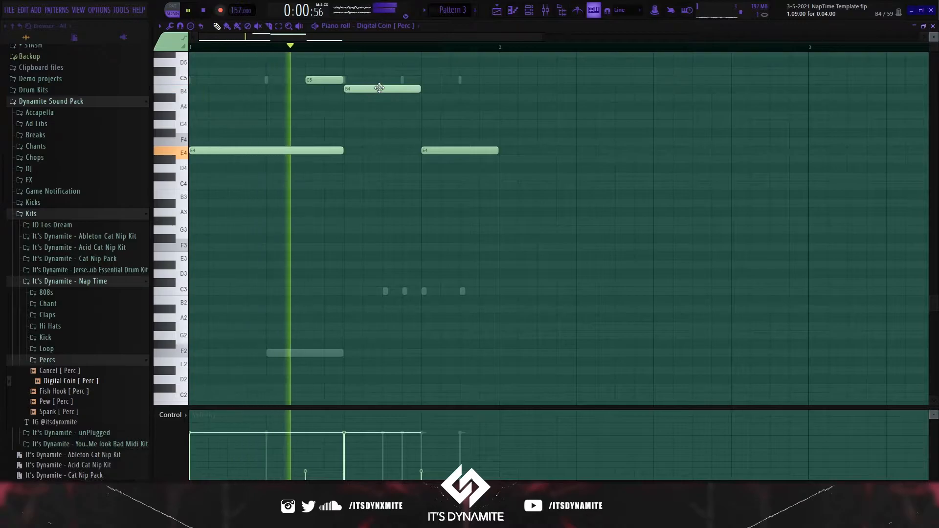
left_click(446, 150)
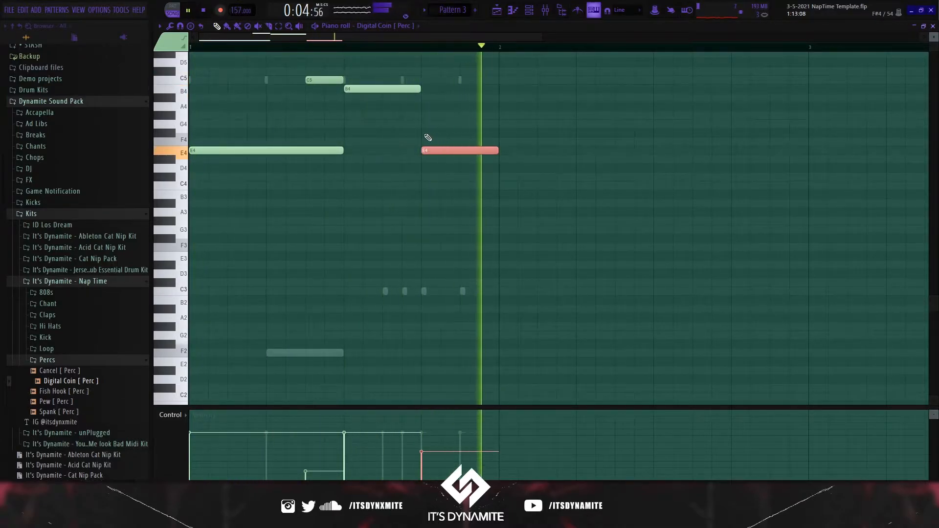
scroll(442, 146, "up", 2)
left_click_drag(327, 156, 329, 125)
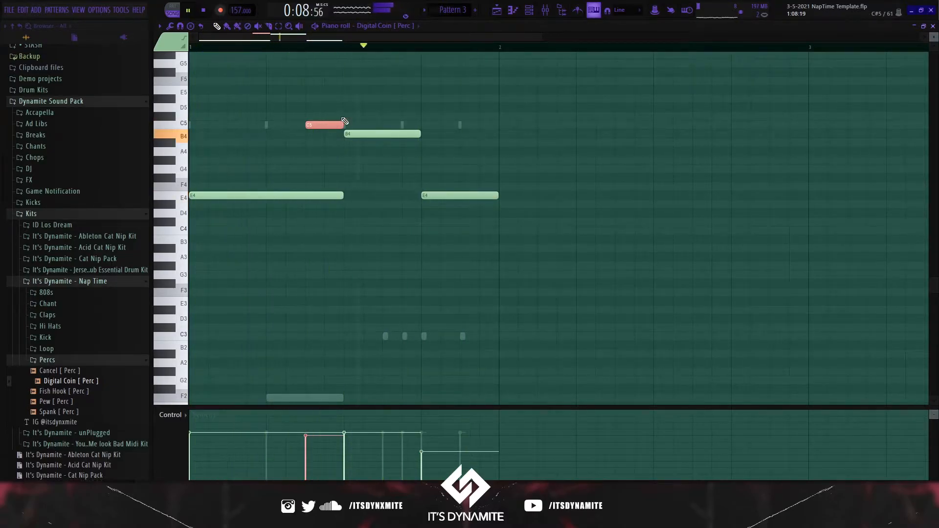
scroll(348, 114, "up", 3)
scroll(543, 102, "down", 2)
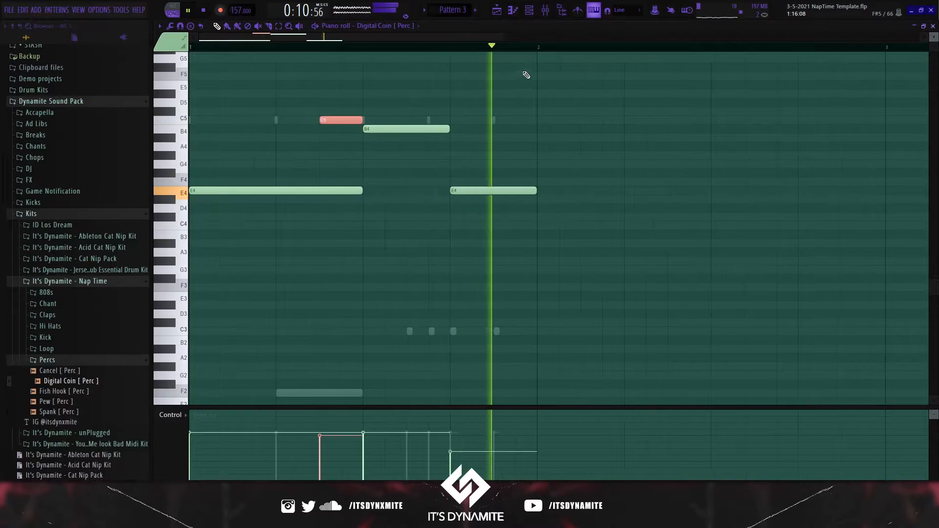
- Add Insta [Clap] from the Nap Time Claps folder as a new channel and play the pattern
left_click(531, 10)
key("space")
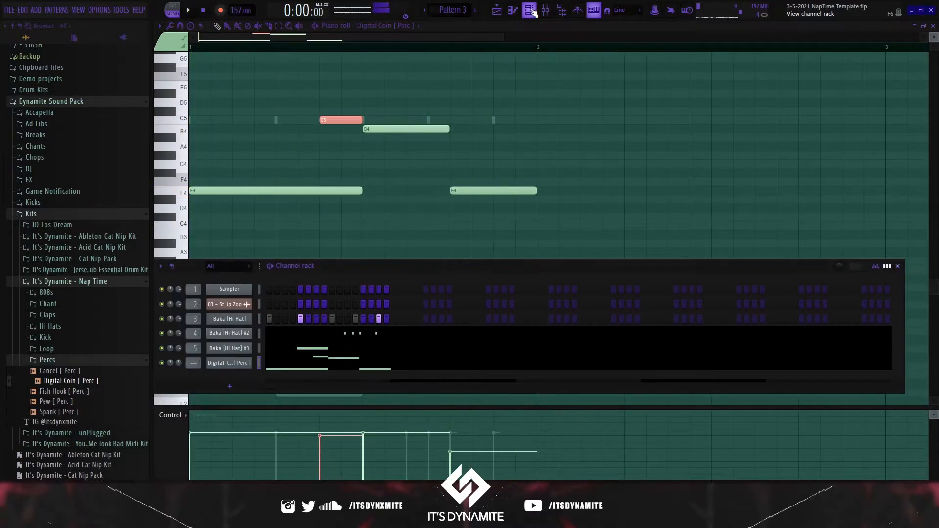
key("space")
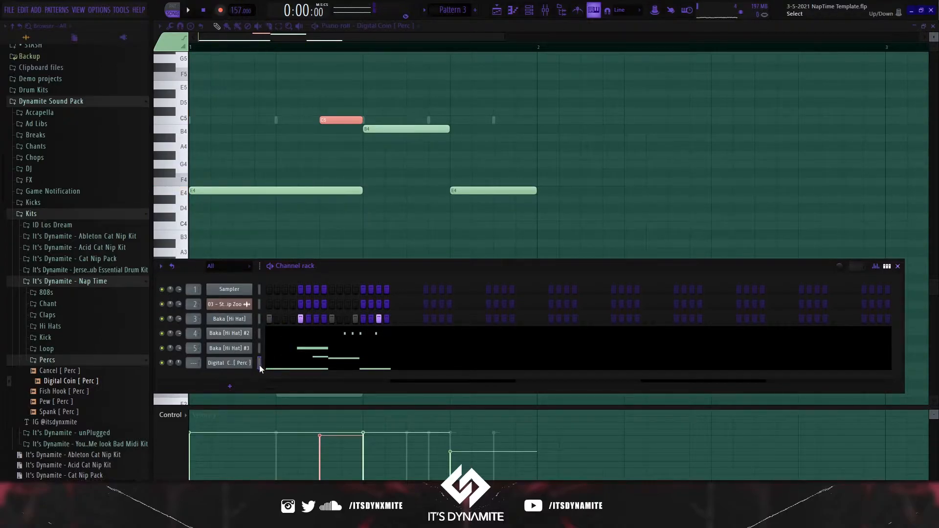
left_click(48, 315)
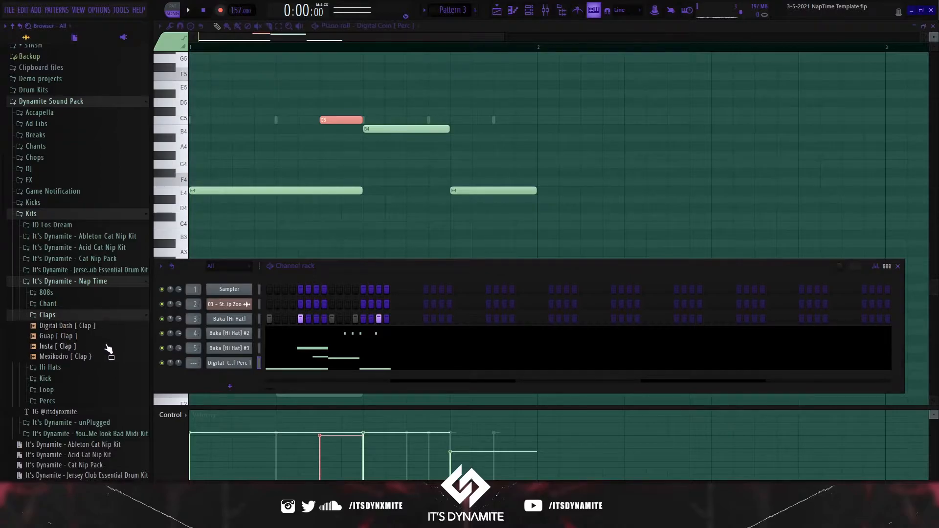
left_click_drag(230, 372, 230, 378)
key("space")
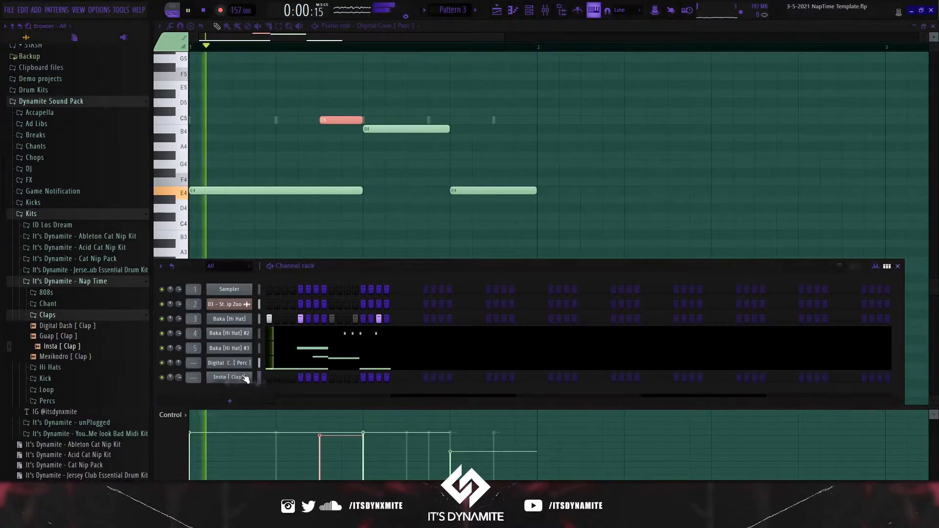
key("space")
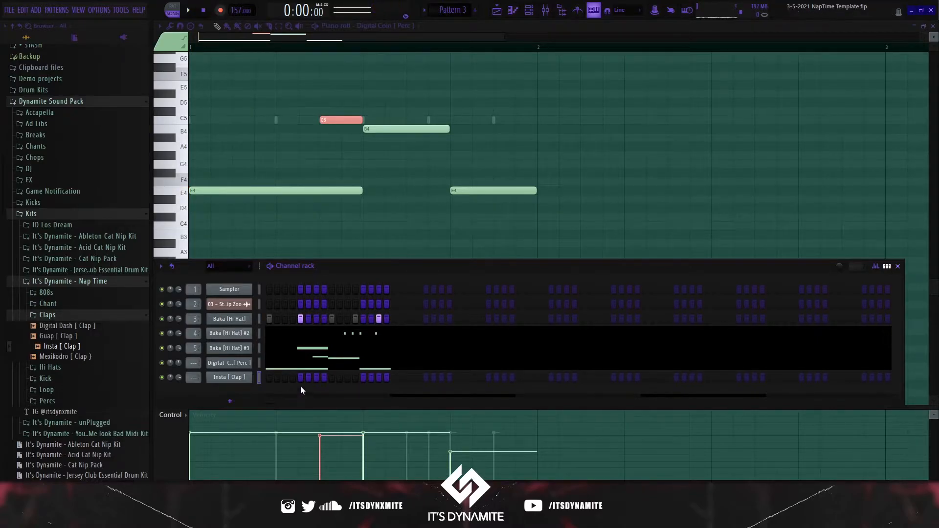
- Place Insta [Clap] hits on steps 11 and 13 of Pattern 3
left_click(347, 378)
key("space")
left_click(363, 378)
- Open the Insta [Clap] sampler settings and set the channel to cut itself
right_click(247, 380)
left_click(238, 387)
left_click(249, 379)
key("space")
right_click(243, 382)
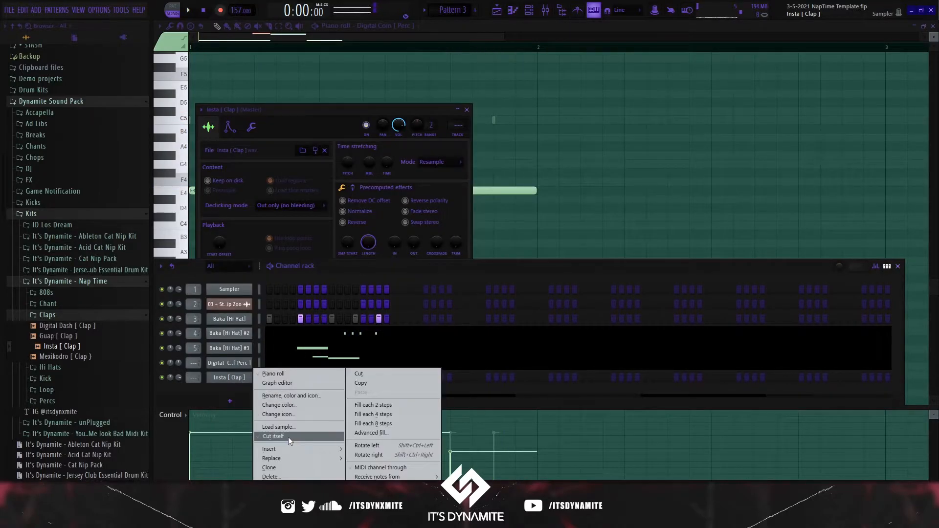
left_click(289, 437)
- Set the Insta [Clap] time-stretch multiplier to about 64% and adjust the channel volume during playback
left_click(251, 377)
left_click(252, 377)
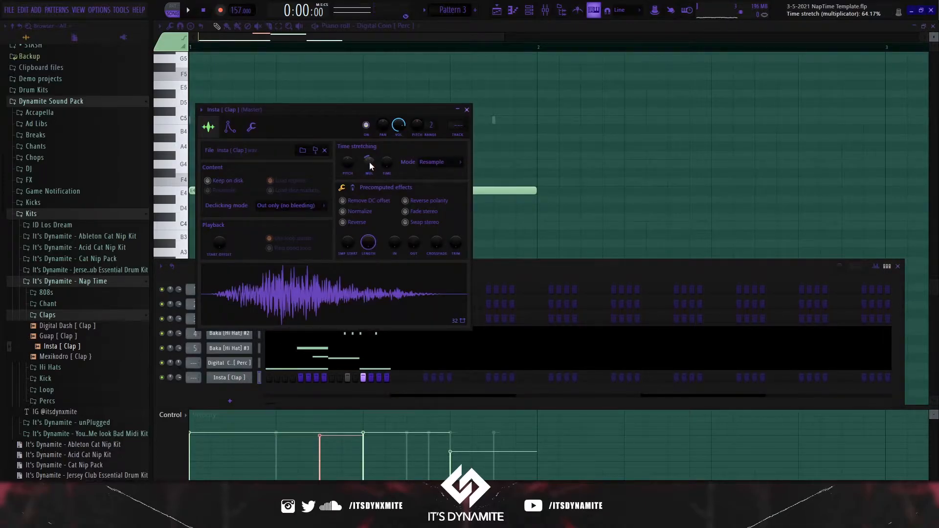
left_click(349, 286)
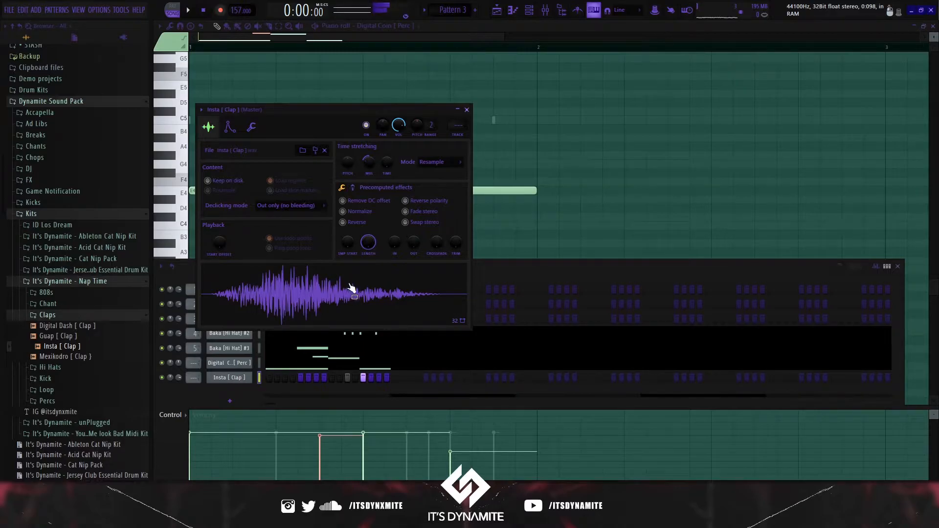
left_click(361, 273)
key("space")
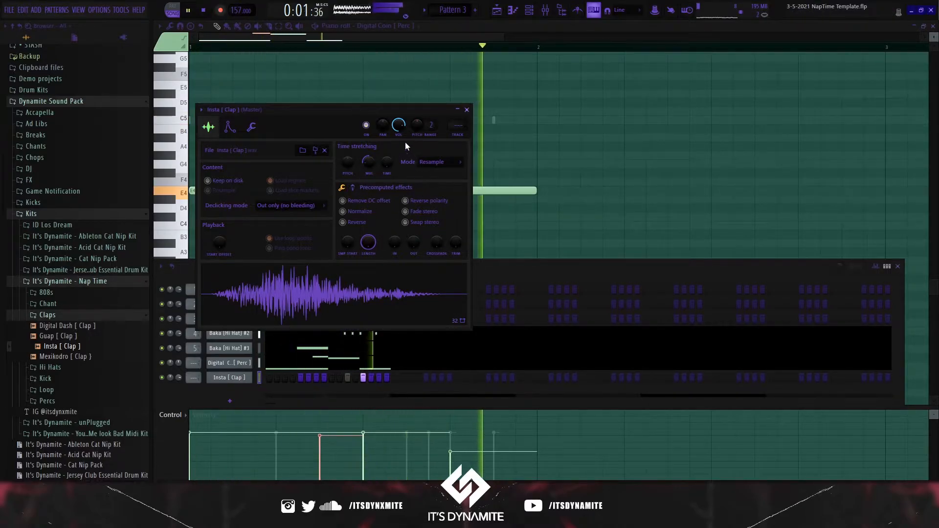
left_click_drag(399, 128, 399, 130)
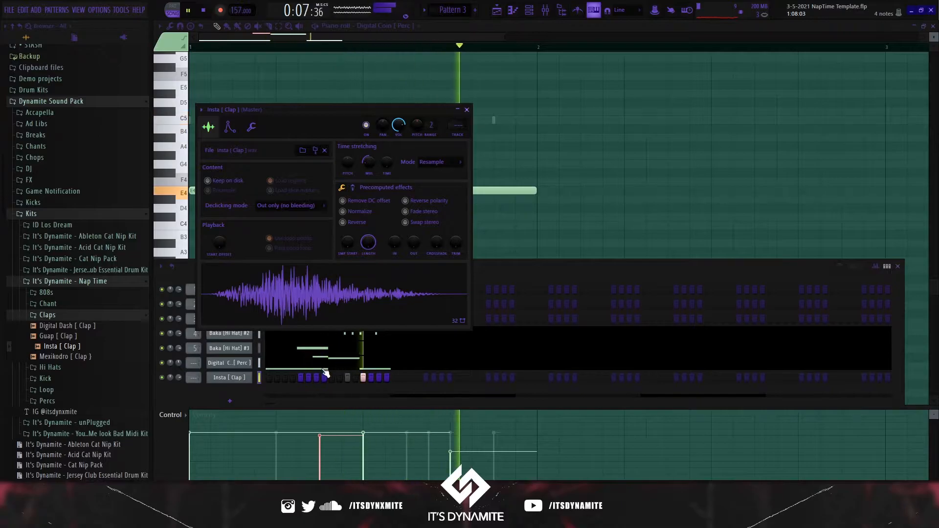
- Rework the Insta [Clap] hits to fall on steps 7, 11 and 13, and play the arrangement in the playlist
right_click(363, 378)
right_click(348, 378)
key("space")
key("space")
left_click(316, 377)
left_click(347, 378)
left_click(363, 378)
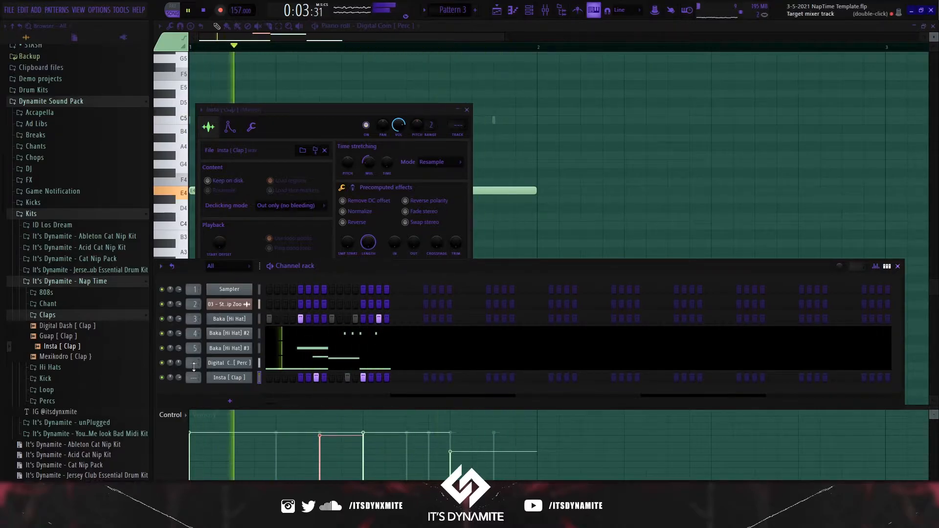
scroll(178, 381, "down", 3)
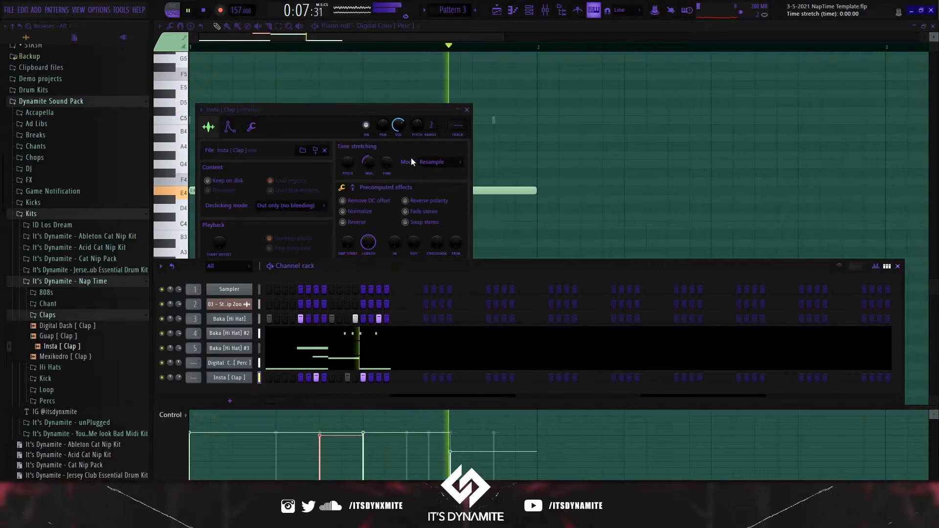
left_click(498, 11)
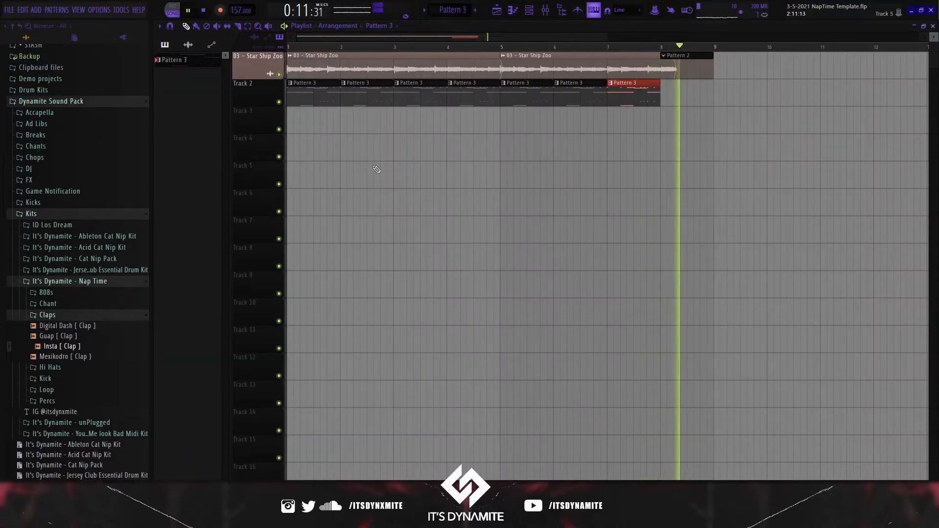
key("space")
- Add Kbeazy Girlfriend [808] from the Nap Time 808s folder as a new channel and show the channel rack
left_click(73, 293)
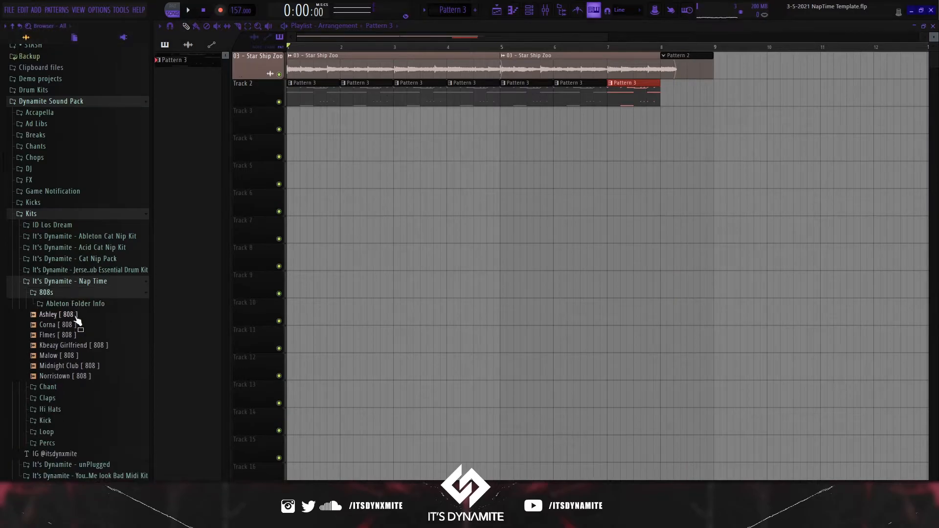
right_click(78, 346)
left_click(128, 387)
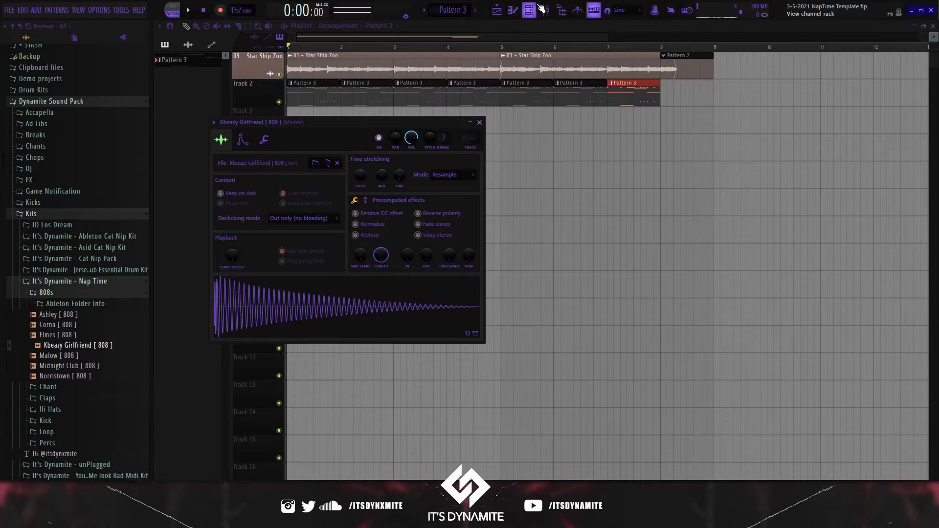
left_click(538, 9)
- Switch to the empty Pattern 4 and open the piano roll of Kbeazy Girlfriend [808]
scroll(462, 17, "down", 1)
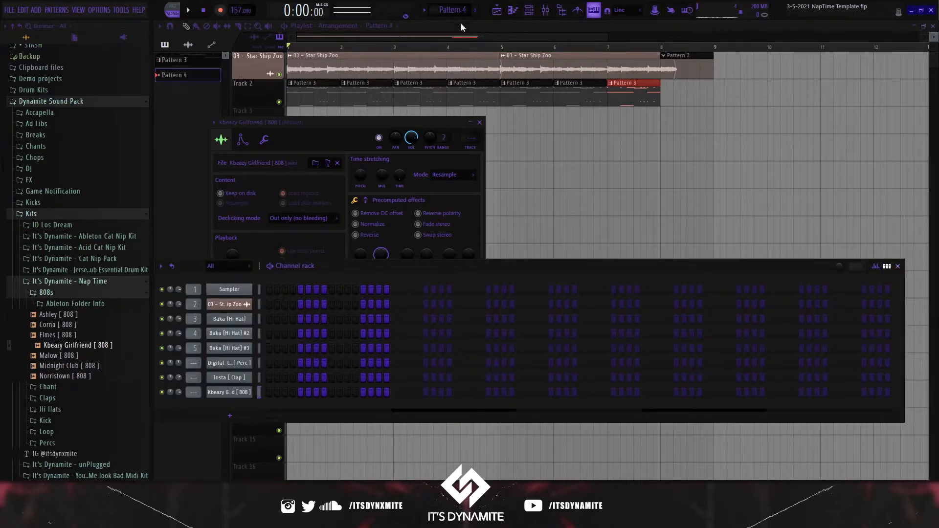
right_click(519, 154)
left_click(288, 126)
left_click(527, 12)
right_click(250, 392)
left_click(286, 375)
- Draw five end-to-end E5 notes for the 808 at steps 1, 5, 9, 12 and 15 to fill the bar
left_click(192, 75)
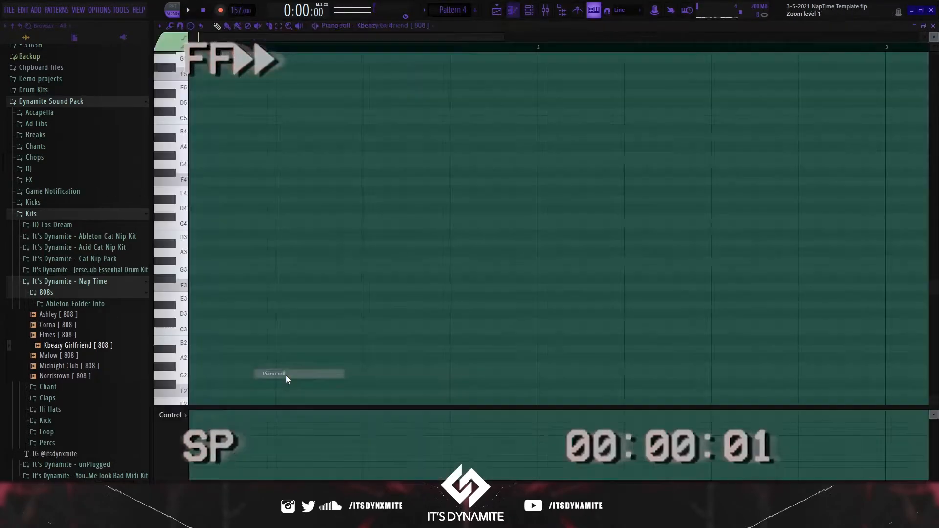
mouse_move(186, 74)
left_mouse_down()
mouse_move(184, 90)
mouse_move(184, 81)
left_mouse_up()
left_click_drag(264, 428, 296, 347)
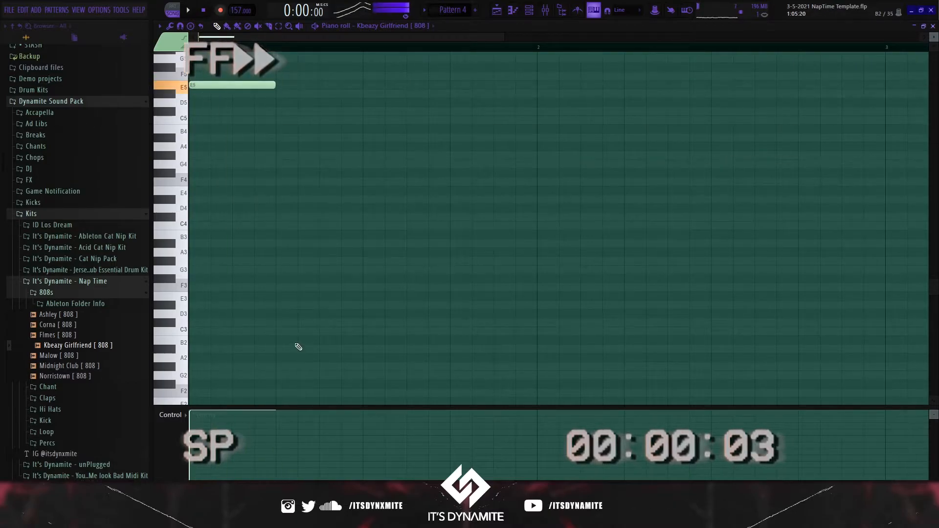
scroll(294, 313, "up", 5)
mouse_move(278, 244)
left_mouse_down()
mouse_move(274, 268)
mouse_move(275, 255)
left_mouse_up()
key("space")
right_click(314, 254)
left_click_drag(282, 218, 266, 217)
left_click_drag(489, 215, 535, 217)
- Place Pattern 4 at the start of Track 3 in the playlist and duplicate it through bar 7
key("F5")
left_click_drag(361, 184, 319, 122)
key("ctrl+b")
key("ctrl+b")
key("ctrl+b")
key("ctrl+b")
key("ctrl+b")
key("ctrl+b")
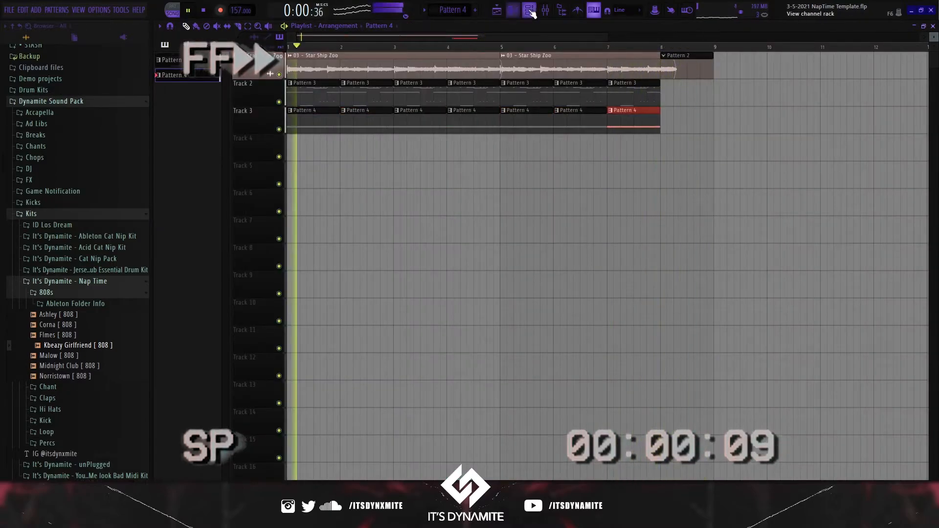
- Make the bar 5 clip on Track 3 unique as Pattern 5 and delete the Pattern 4 clips in bars 6 and 7
left_click(532, 13)
right_click(506, 112)
left_click(525, 174)
right_click(580, 122)
right_click(636, 123)
- Transpose the 808 notes in Pattern 5 down four semitones to C5
double_click(524, 125)
scroll(524, 146, "down", 1)
key("shift+Down")
key("shift+Down")
key("shift+Down")
key("shift+Down")
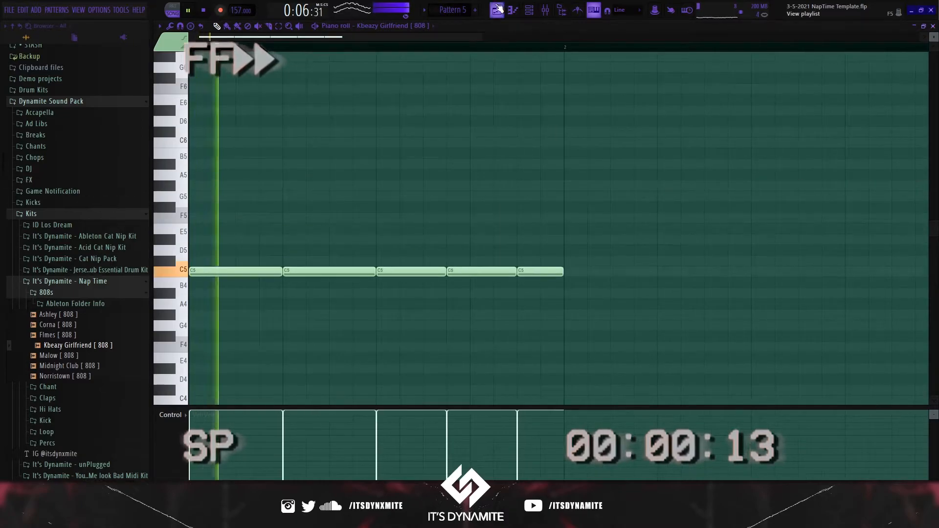
- Duplicate the Pattern 5 clip into bars 6 and 7 of Track 3 and save the project
key("F5")
key("ctrl+b")
key("ctrl+b")
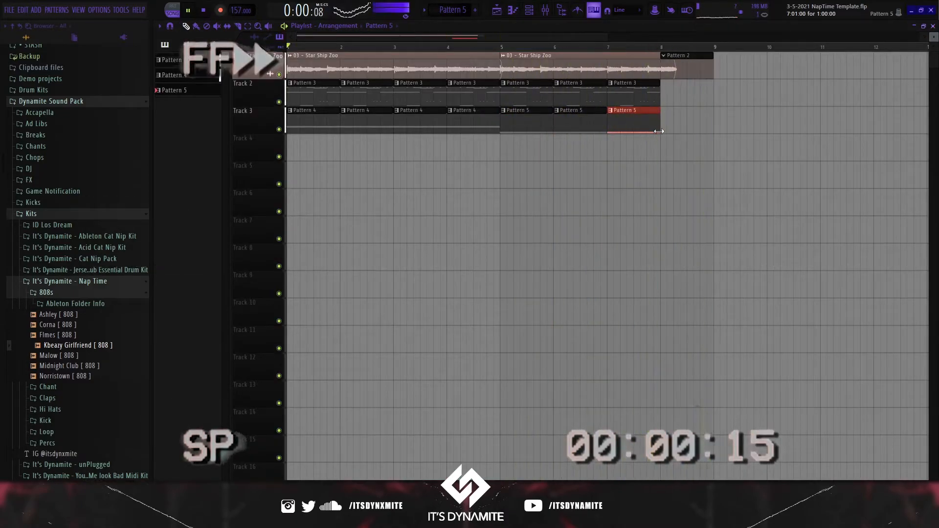
key("ctrl+s")
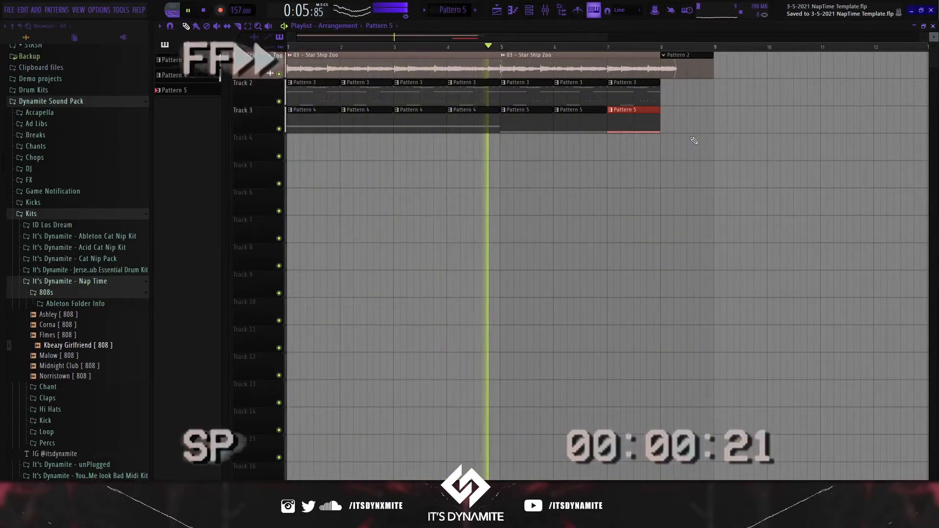
- Place MYeaa [Chant] from the Nap Time Chant folder on Track 4 in the second half of bar 1
key("space")
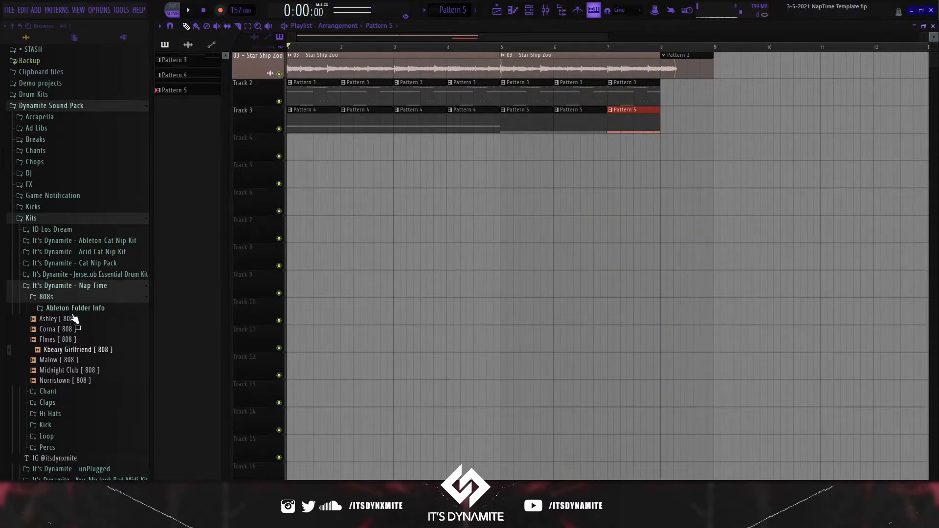
left_click(61, 393)
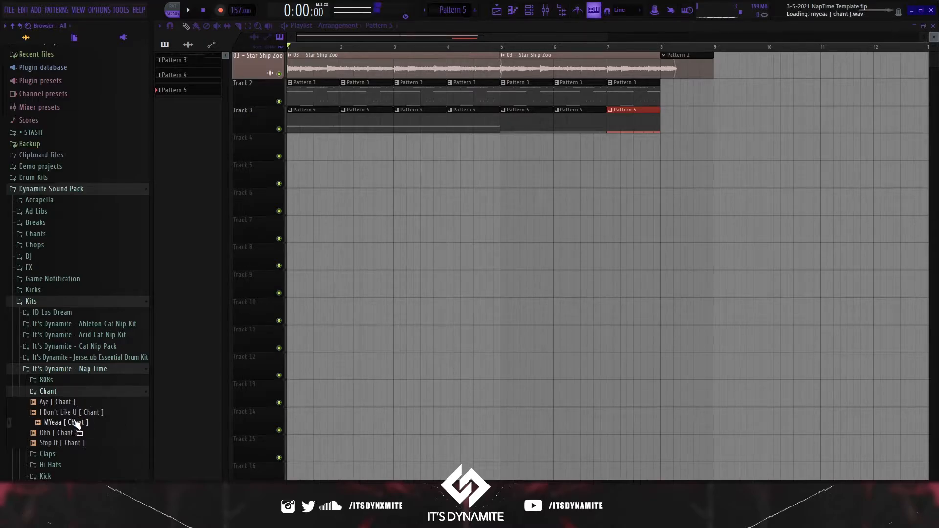
left_click_drag(323, 184, 321, 147)
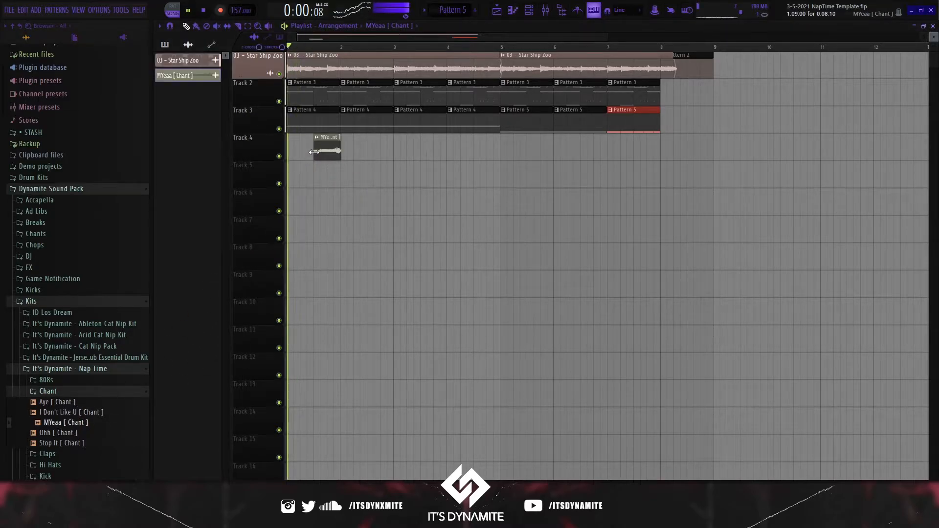
- Delete the MYeaa [Chant] clip and its audio channel, and load the same sample from the Chant folder into a new sampler channel
right_click(321, 156)
right_click(179, 79)
left_click(198, 191)
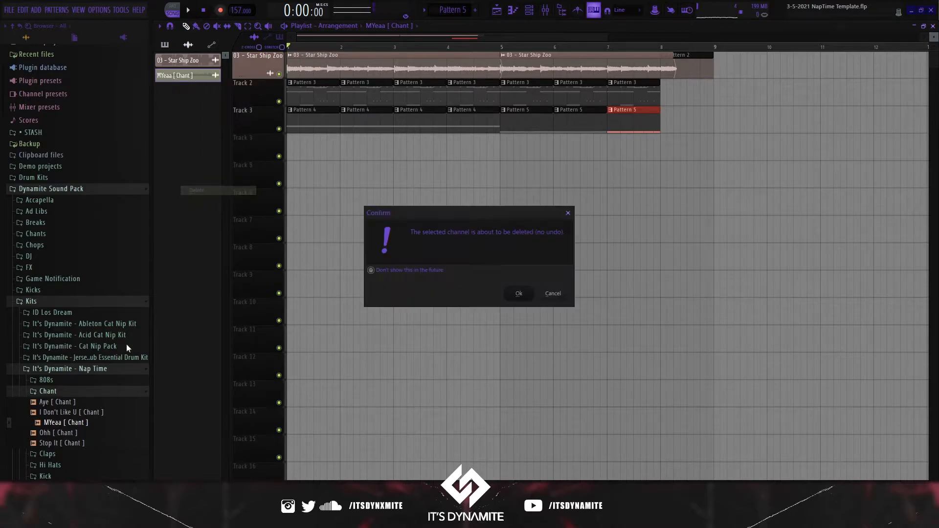
key("Return")
right_click(75, 425)
left_click(160, 444)
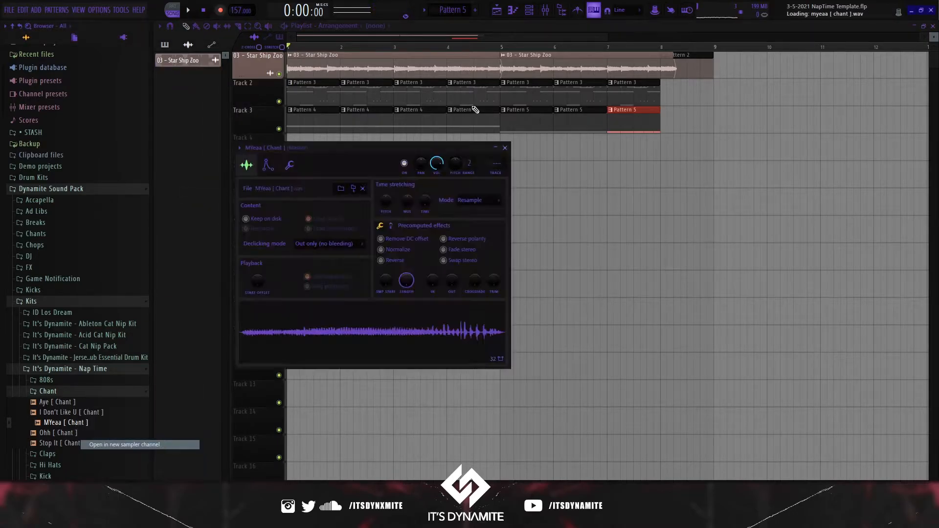
- Shape the MYeaa sampler with a 100% hold and no decay, sustain or release, a later sample start and about 48% fade-out
left_click(268, 165)
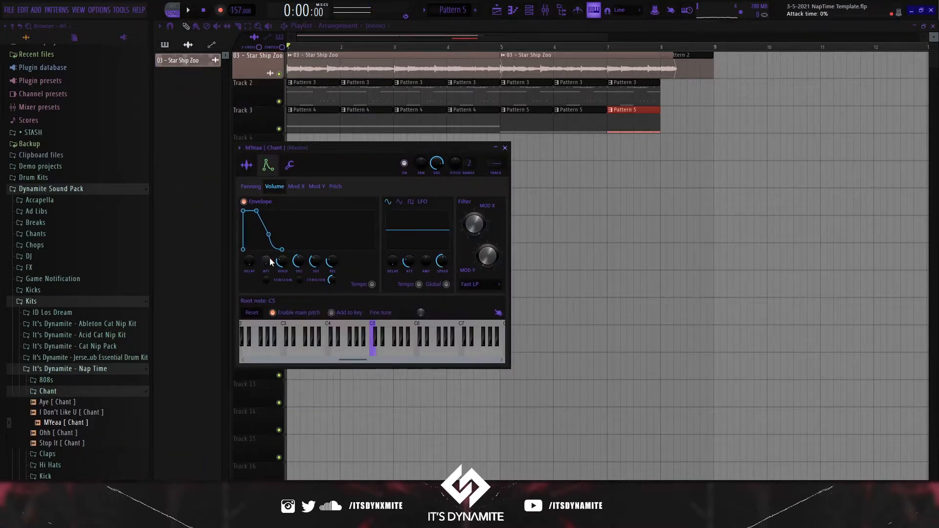
key("space")
left_click_drag(300, 261, 299, 298)
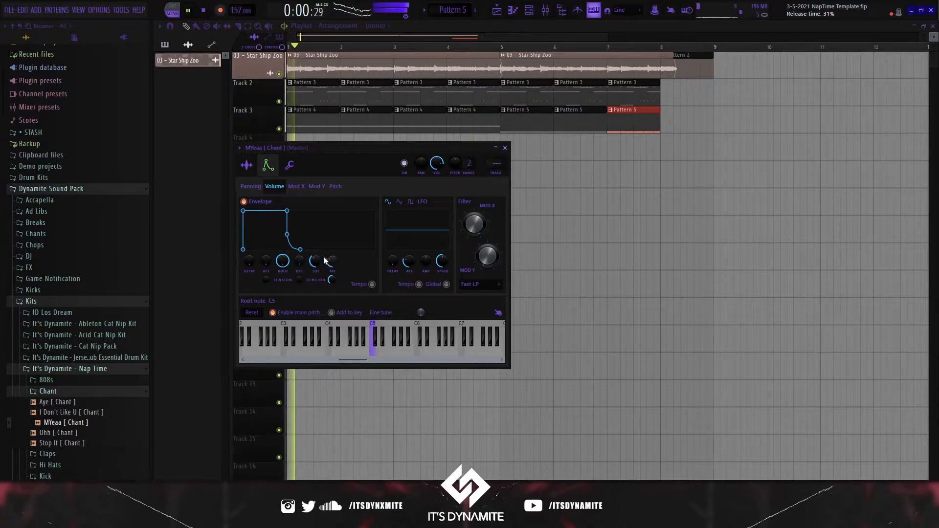
left_click(248, 167)
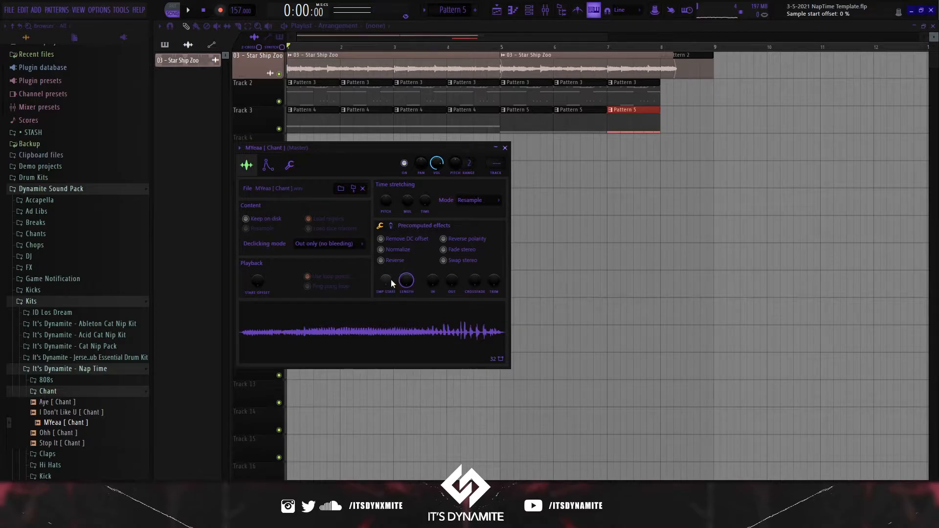
left_click_drag(387, 278, 387, 274)
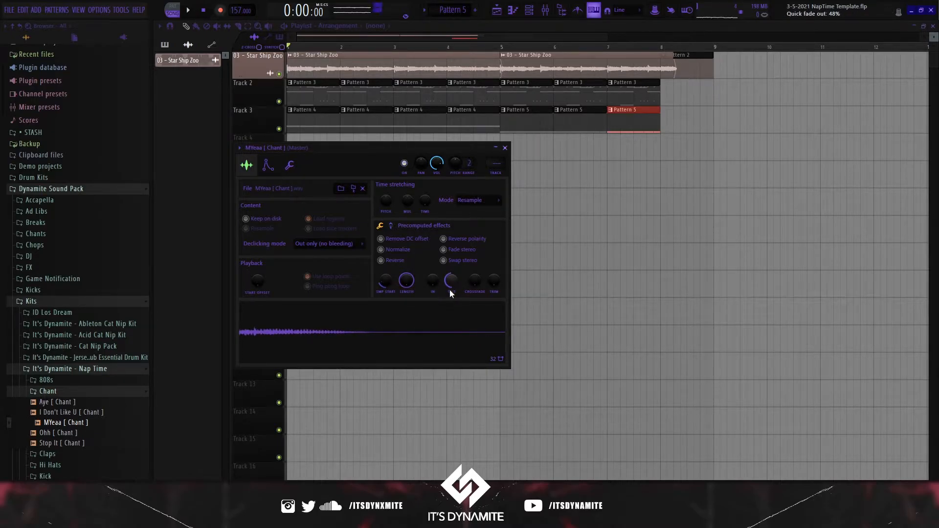
left_click(269, 166)
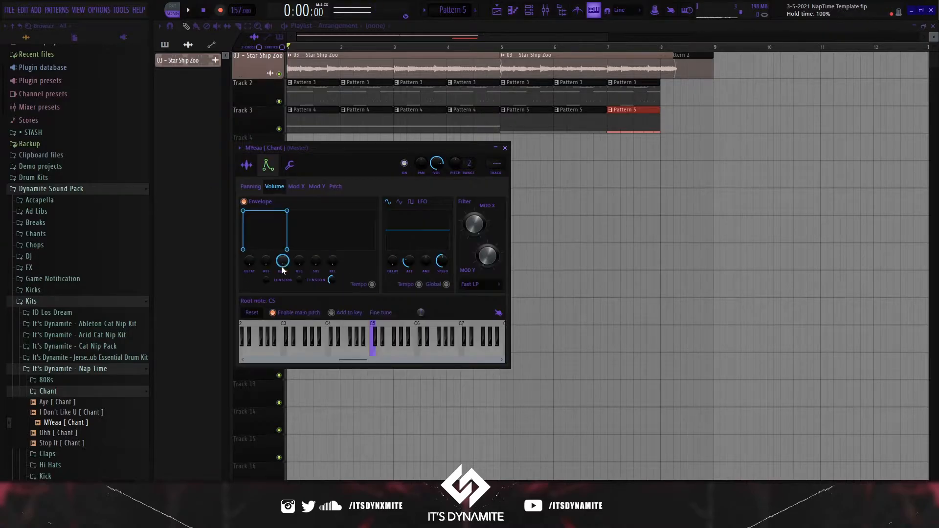
- Create Pattern 6 and place a MYeaa chant note at the start of bar 1 in its piano roll
left_click(534, 10)
right_click(227, 393)
left_click(372, 11)
left_click(475, 9)
right_click(227, 393)
left_click(275, 373)
left_click(192, 88)
key("F6")
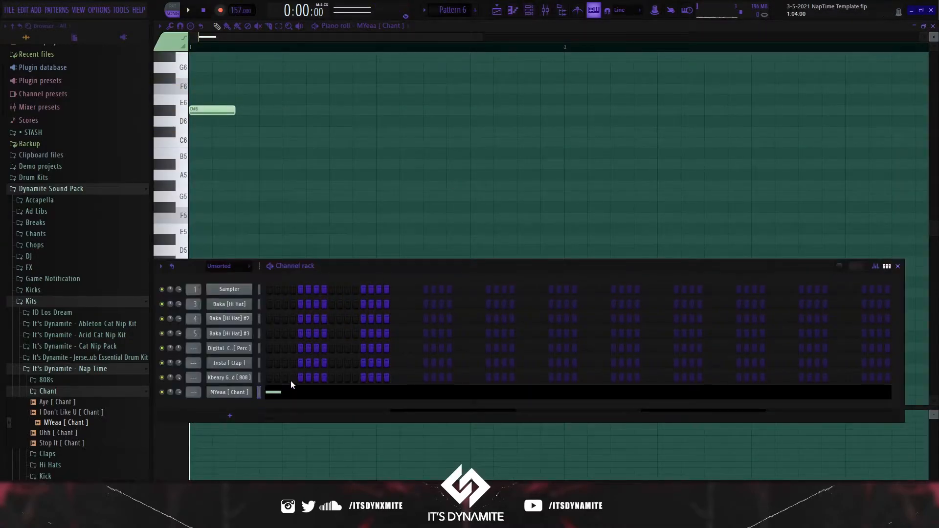
- Route MYeaa [Chant] to mixer insert 6 and load Fruity Reeverb 2 and Fruity Stereo Enhancer on it
left_click(245, 393)
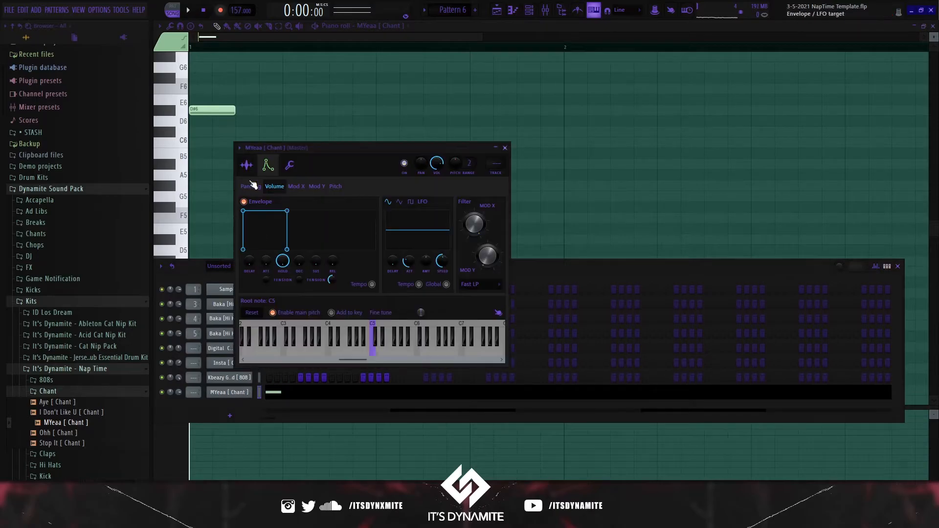
left_click(498, 172)
left_click(871, 56)
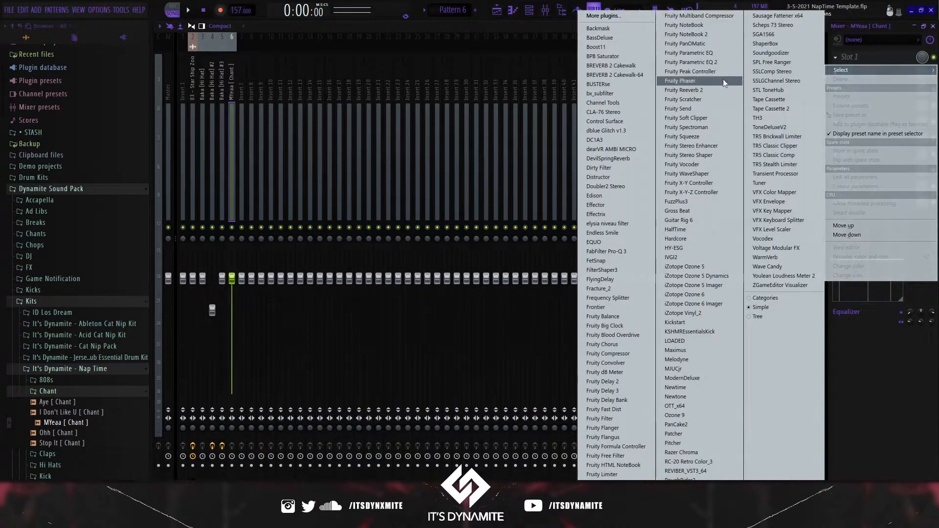
left_click(708, 91)
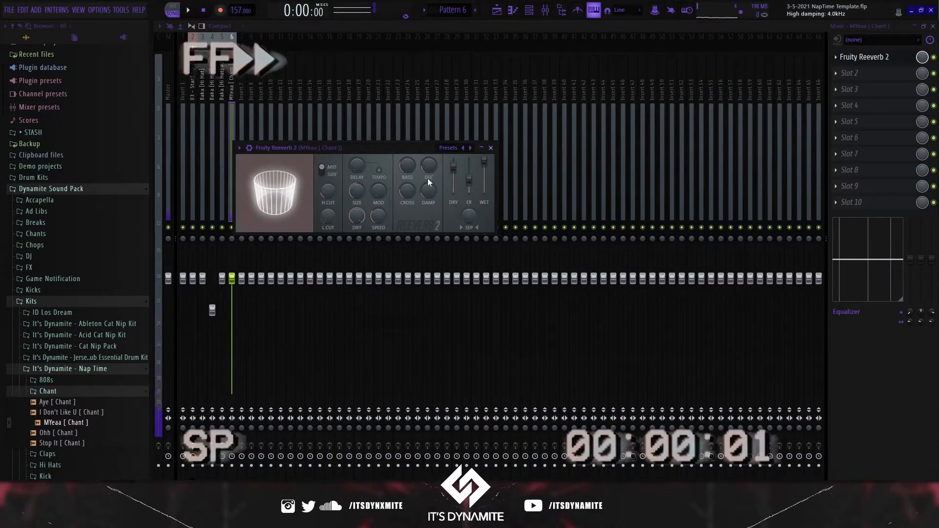
left_click(851, 73)
left_click(685, 149)
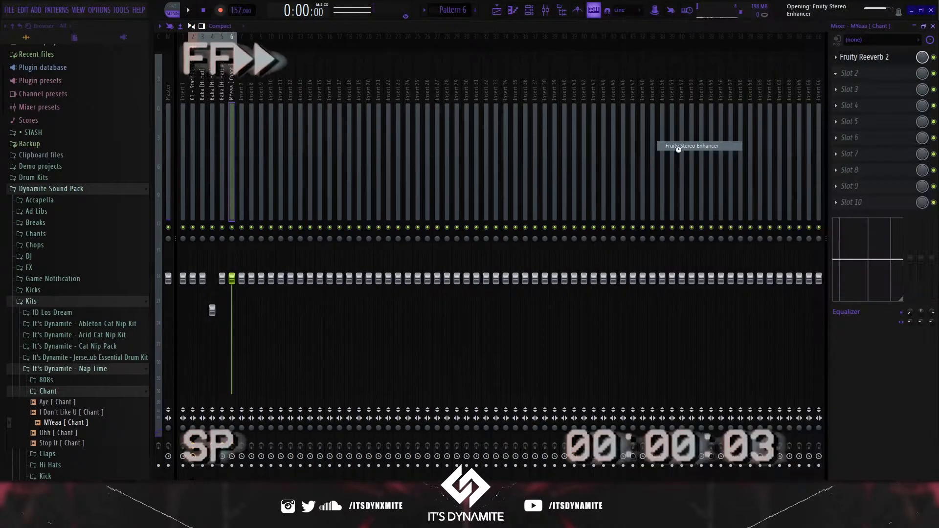
- Raise the chant note in Pattern 6 to E7 and check its note properties
key("F6")
left_click(274, 393)
key("ctrl+Down")
key("ctrl+Up")
double_click(211, 132)
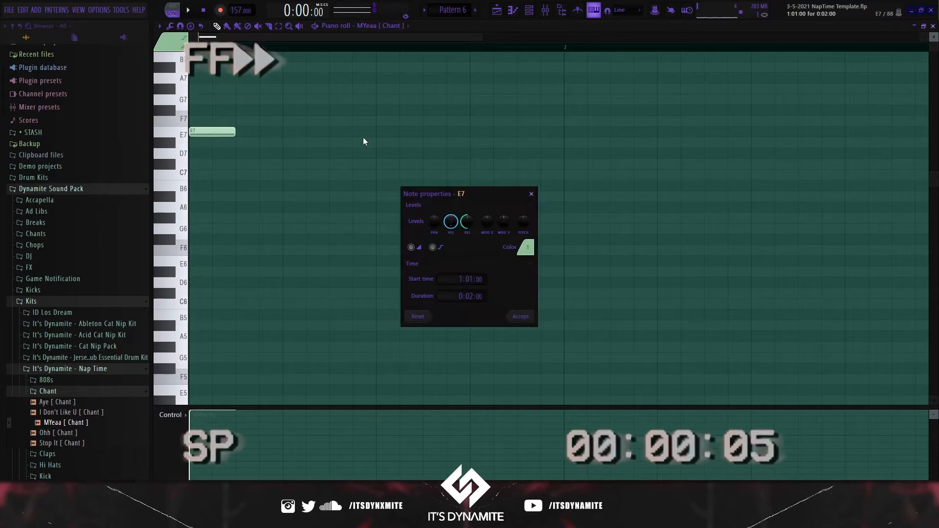
left_click(527, 194)
- Check the MYeaa sampler's time-stretching settings and move the chant note in Pattern 6 down to A6
key("F6")
left_click(229, 392)
left_click(479, 200)
left_click(409, 204)
left_click(203, 132)
key("l")
left_click_drag(203, 132, 203, 208)
key("F6")
left_click(230, 392)
key("space")
left_click(203, 207)
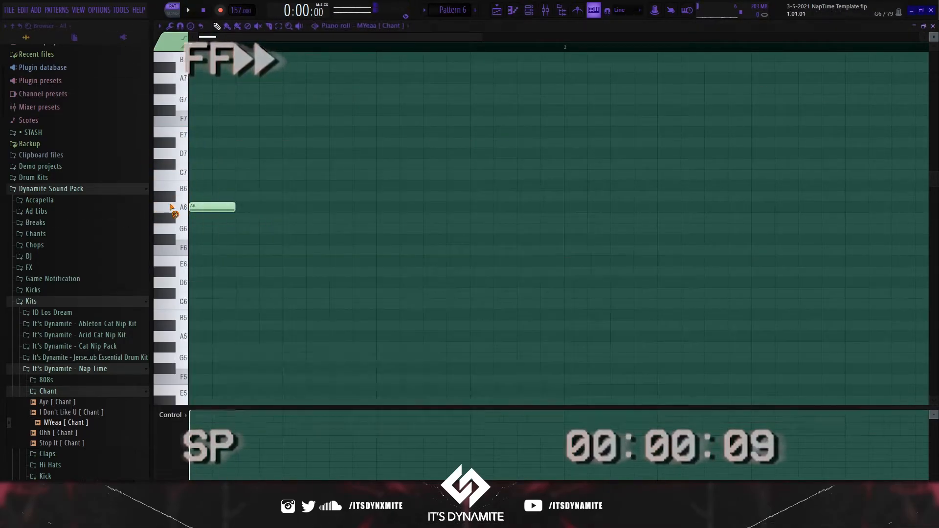
- Work out additional chant notes in bar 1 of Pattern 6 and place the pattern at the start of Track 4
key("ctrl+Up")
left_click(311, 88)
left_click(335, 121)
left_click(382, 143)
left_click(425, 131)
left_click_drag(351, 88, 329, 88)
left_click_drag(374, 120, 353, 121)
right_click(447, 131)
right_click(400, 142)
right_click(341, 121)
right_click(317, 89)
key("F5")
left_click(290, 152)
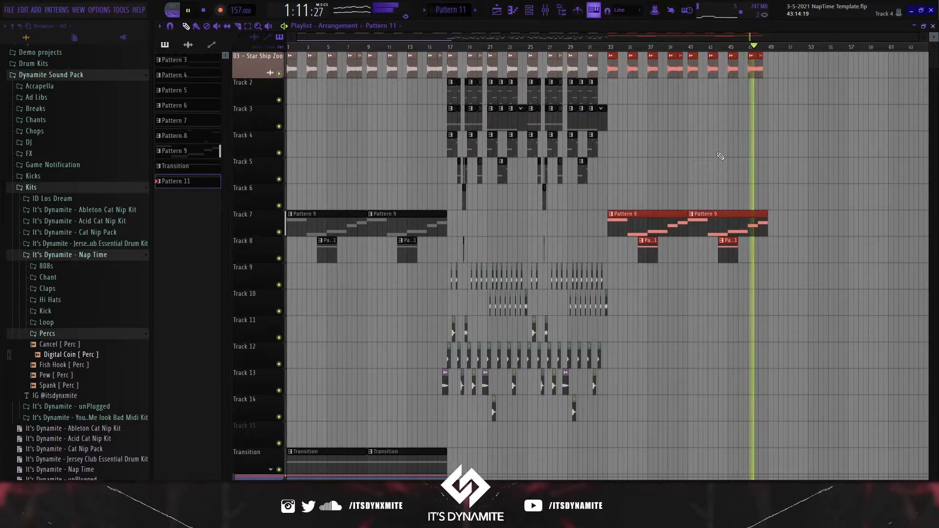
- Review the Star Ship Zoo channel settings and listen to its track soloed
key("space")
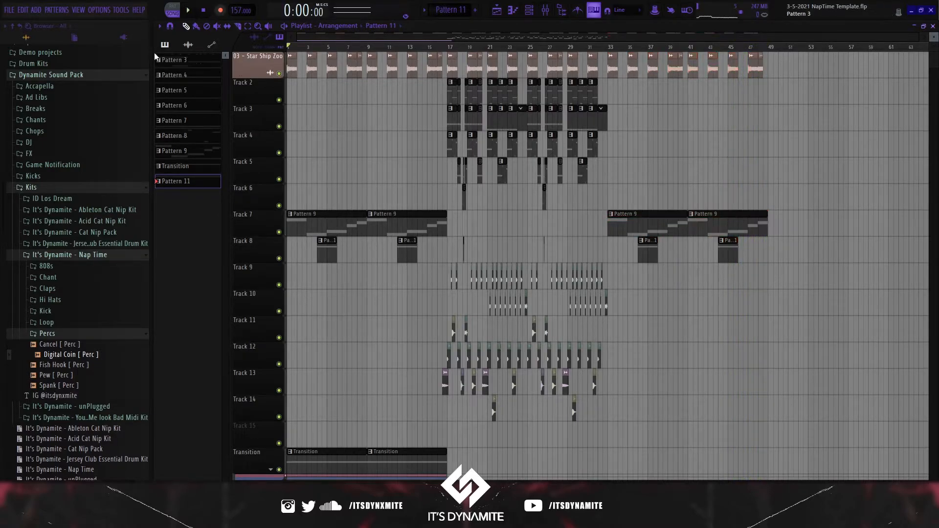
double_click(291, 64)
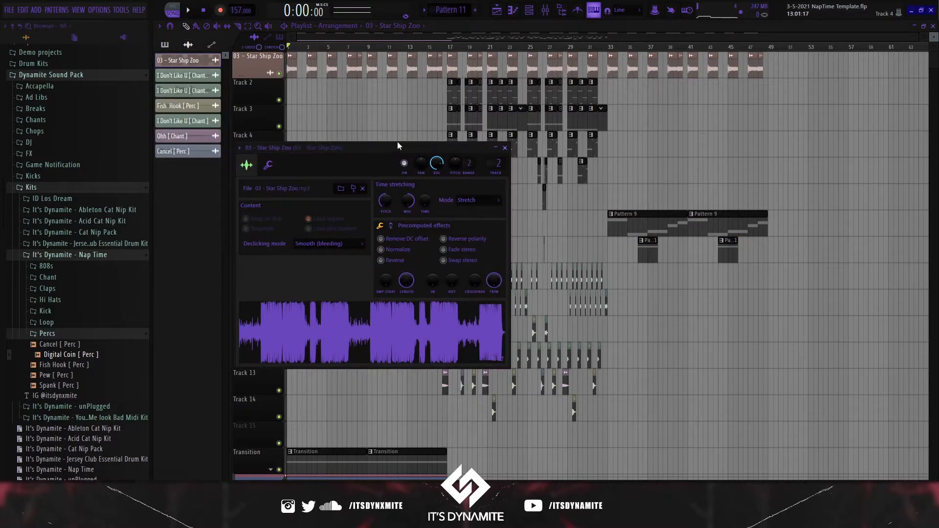
left_click_drag(393, 148, 426, 143)
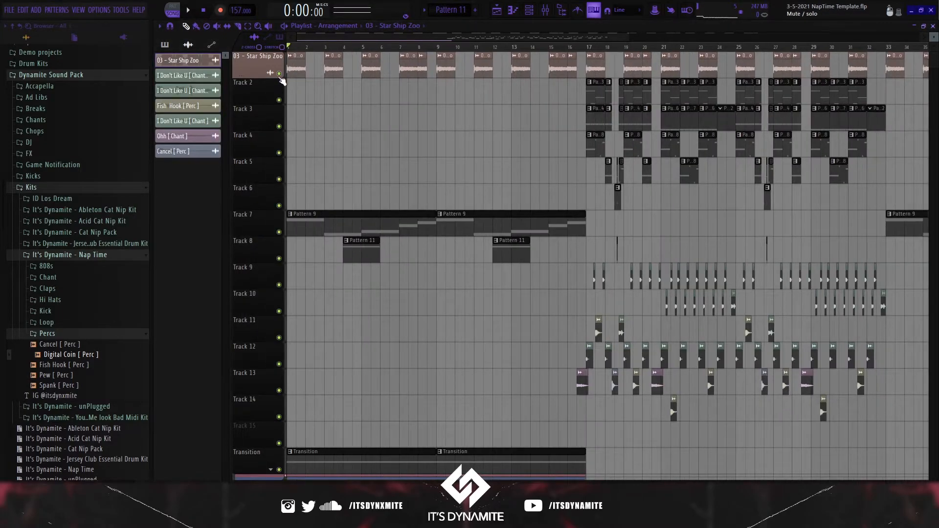
right_click(279, 74)
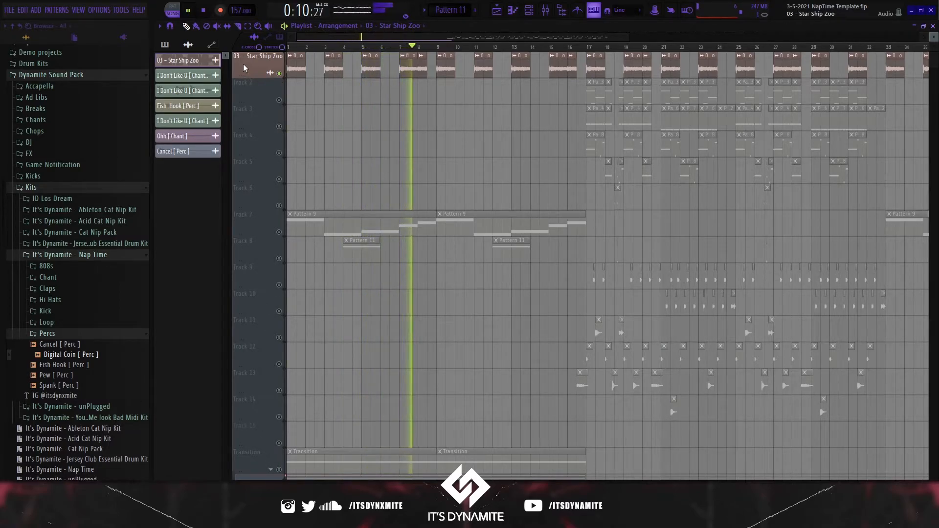
key("space")
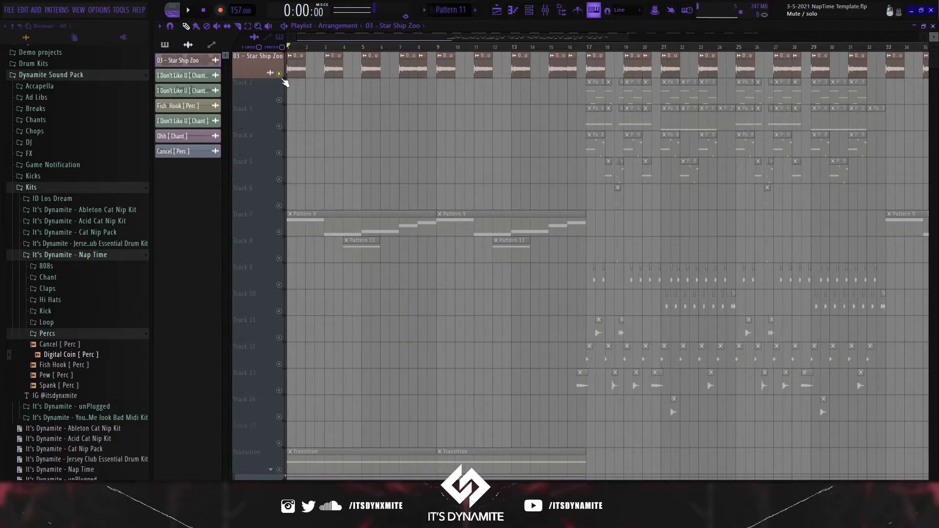
- Solo Track 7 and listen to Pattern 9 from the beginning of the arrangement
scroll(332, 111, "down", 2)
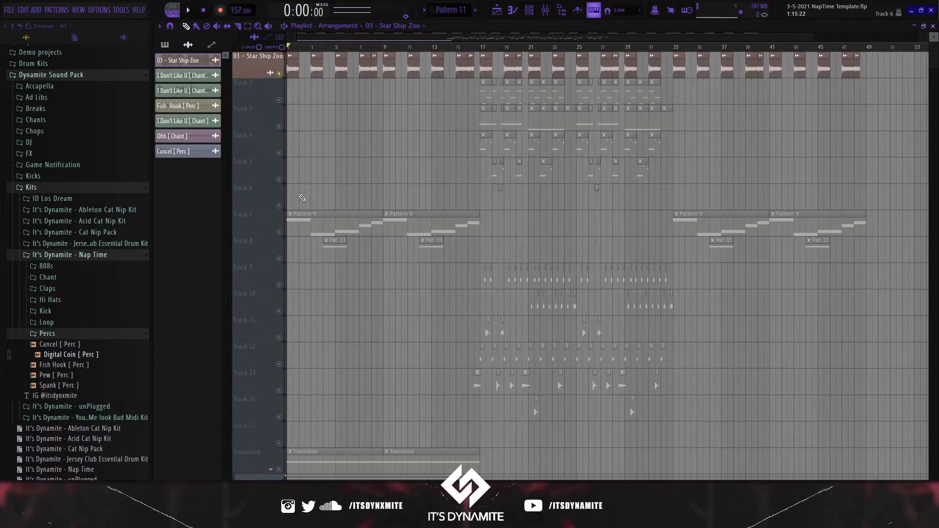
right_click(279, 232)
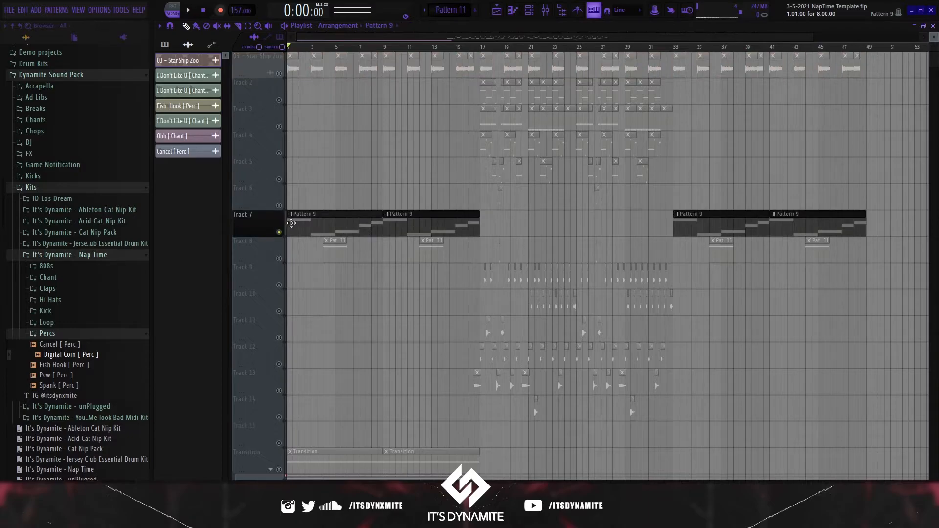
left_click(291, 223)
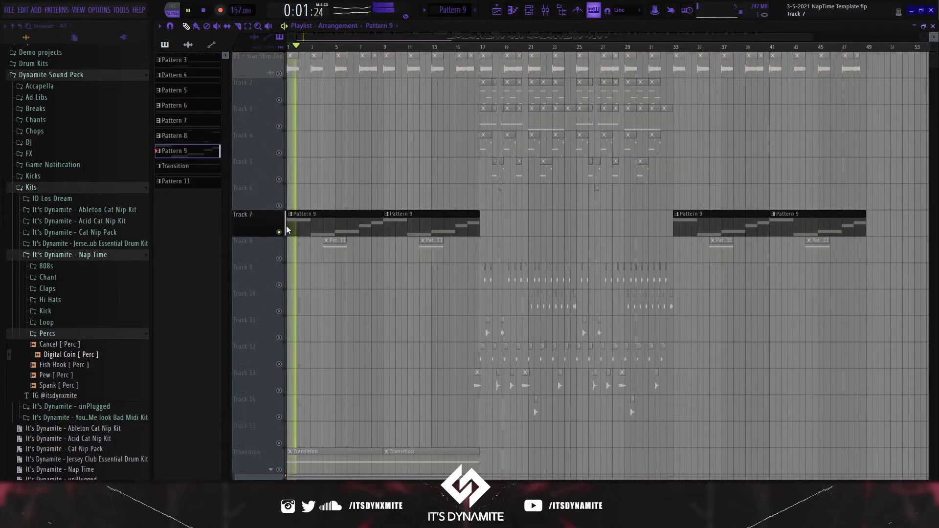
scroll(263, 209, "up", 1)
scroll(263, 209, "up", 3)
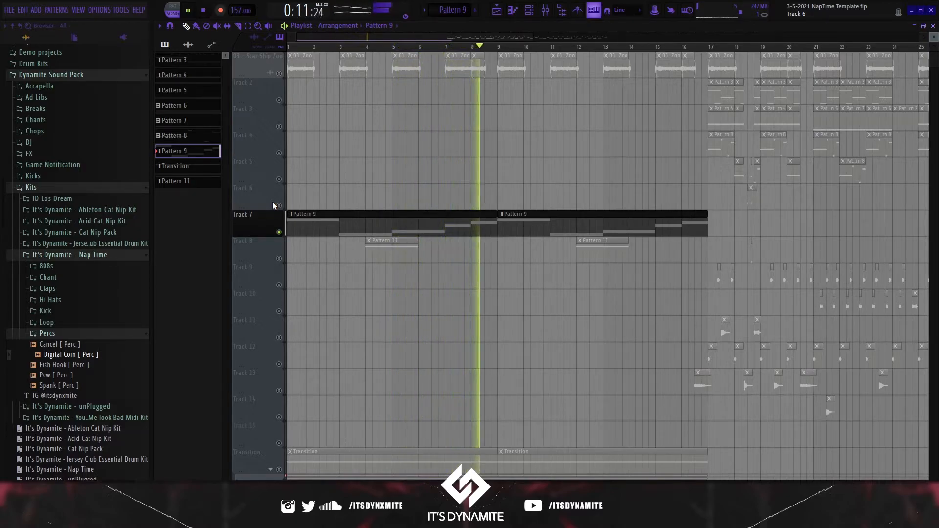
key("space")
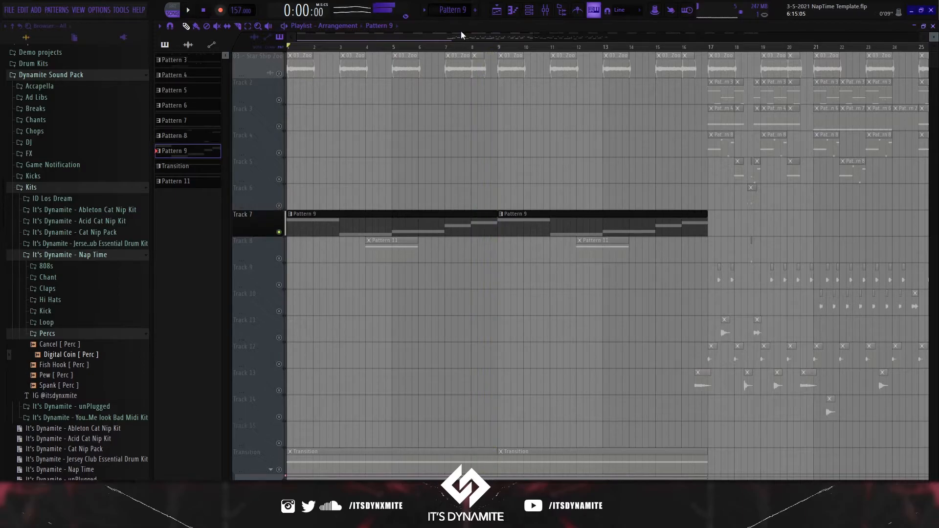
- Inspect the Fruity Flangus, Fruity parametric EQ 2 and Fruity Blood Overdrive effects on the Flmes [808] mixer insert
left_click(548, 9)
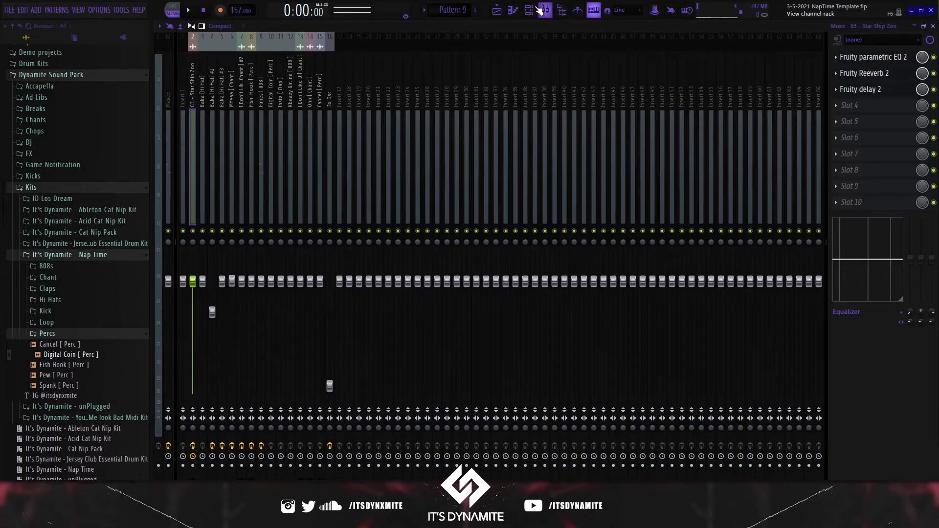
left_click(263, 89)
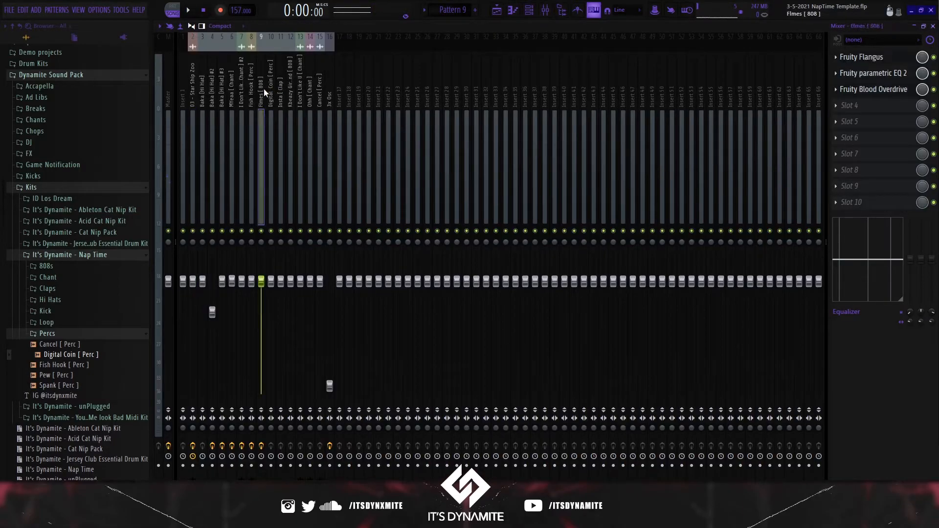
left_click(869, 58)
left_click(865, 79)
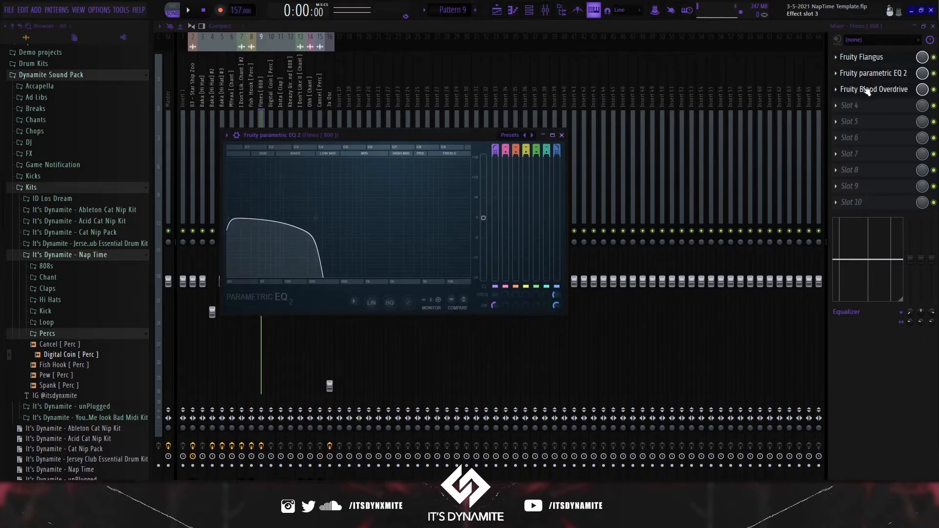
left_click(868, 90)
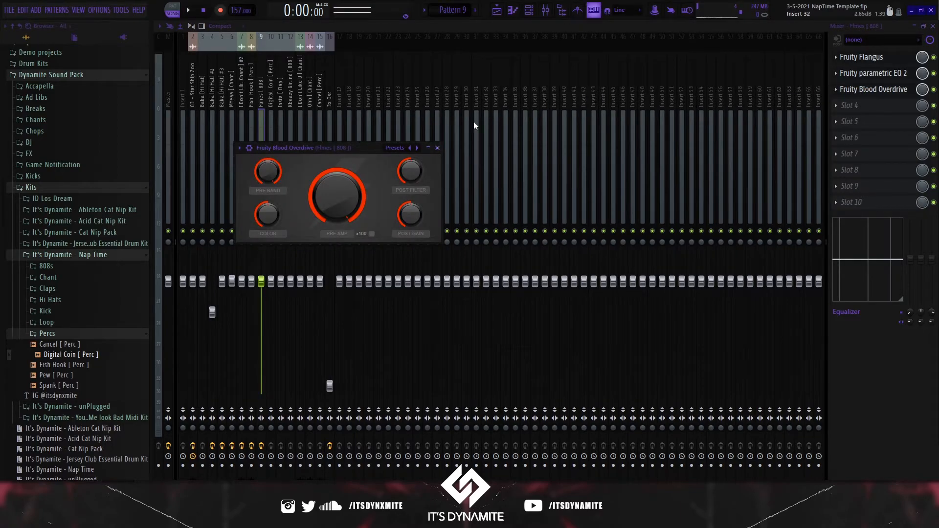
left_click_drag(364, 148, 561, 116)
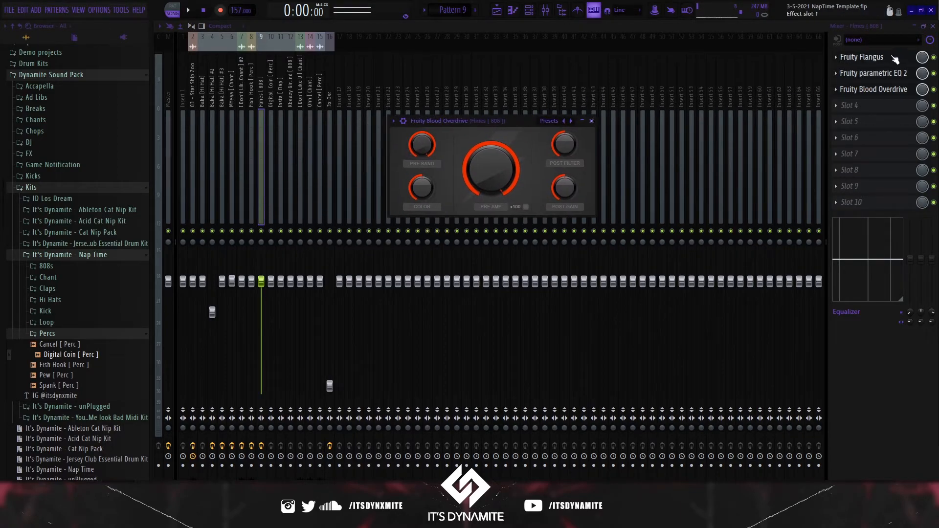
- Play the Flmes [808] part while comparing its insert effects bypassed and enabled
left_click(933, 57)
left_click(933, 90)
key("space")
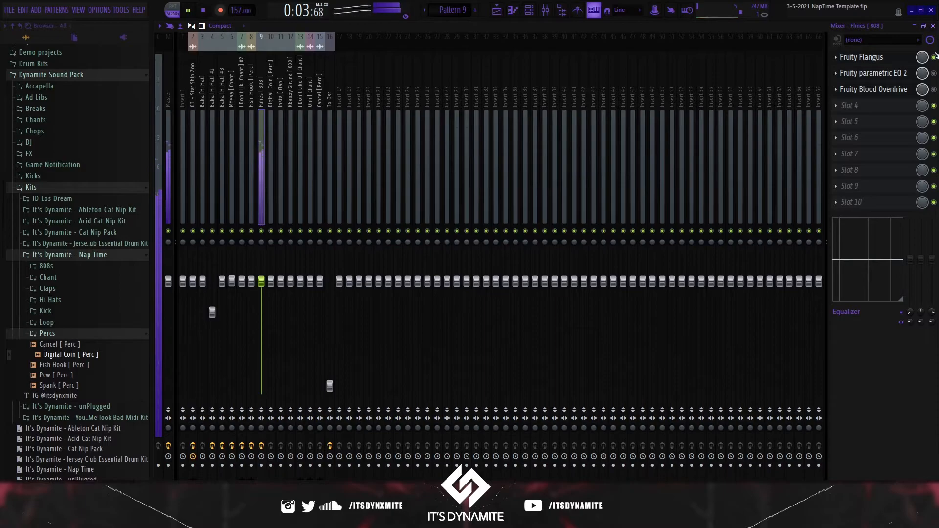
key("space")
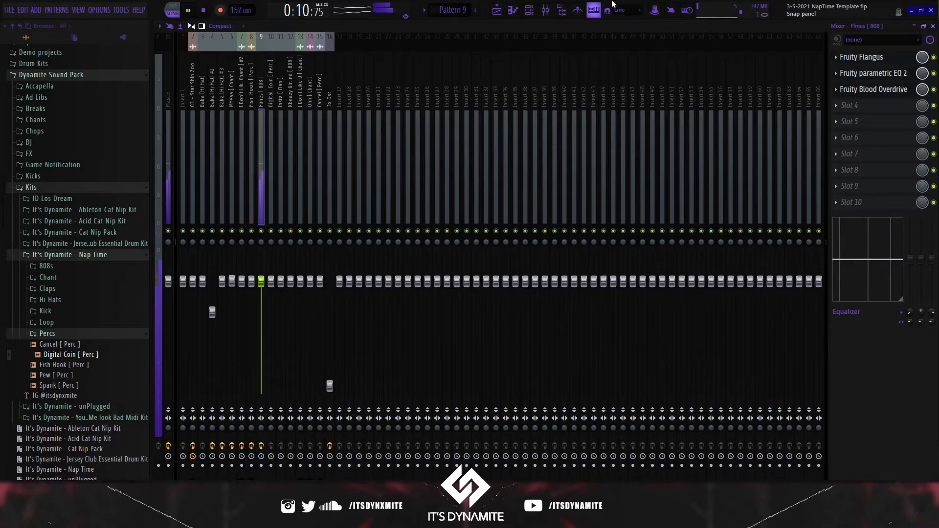
key("space")
- Unmute Track 8 in the playlist, mute Track 7 and listen to Pattern 11 from bar 4
left_click(497, 10)
left_click(372, 48)
left_click(280, 259)
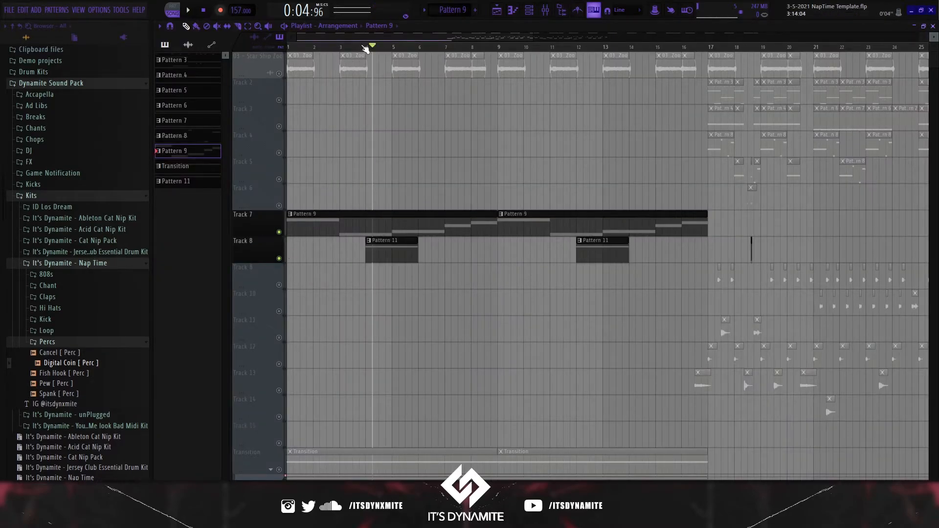
left_click(279, 233)
key("space")
key("space")
- Return to the start with all playlist tracks unmuted and bring up the 3x Osc insert in the mixer
scroll(401, 147, "down", 2)
left_click(319, 48)
left_click_drag(318, 55, 259, 64)
right_click(279, 205)
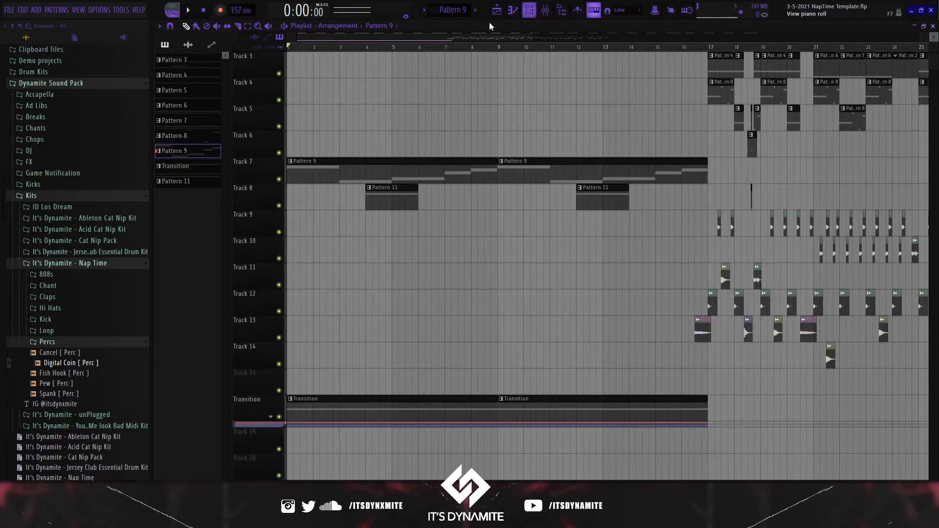
left_click(529, 9)
key("F9")
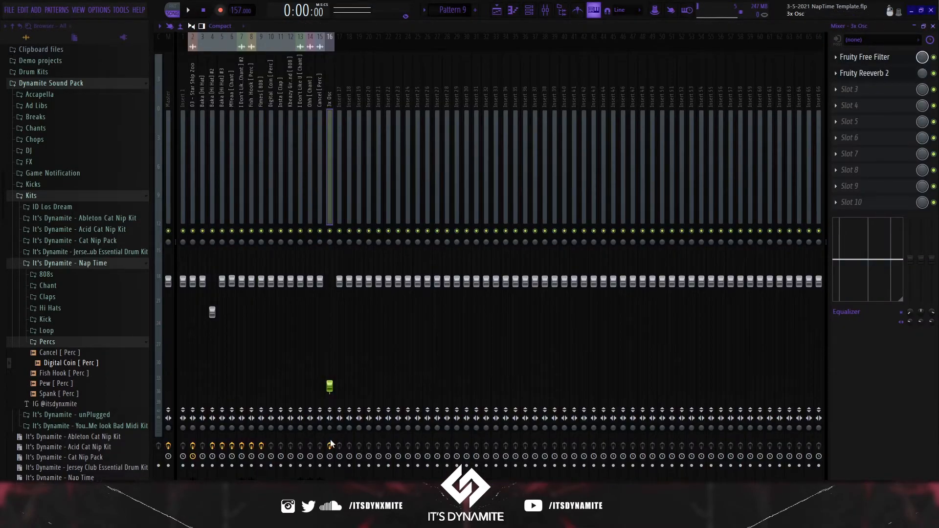
- Inspect the 3x Osc channel's oscillator settings, then return to its mixer insert
left_click(530, 11)
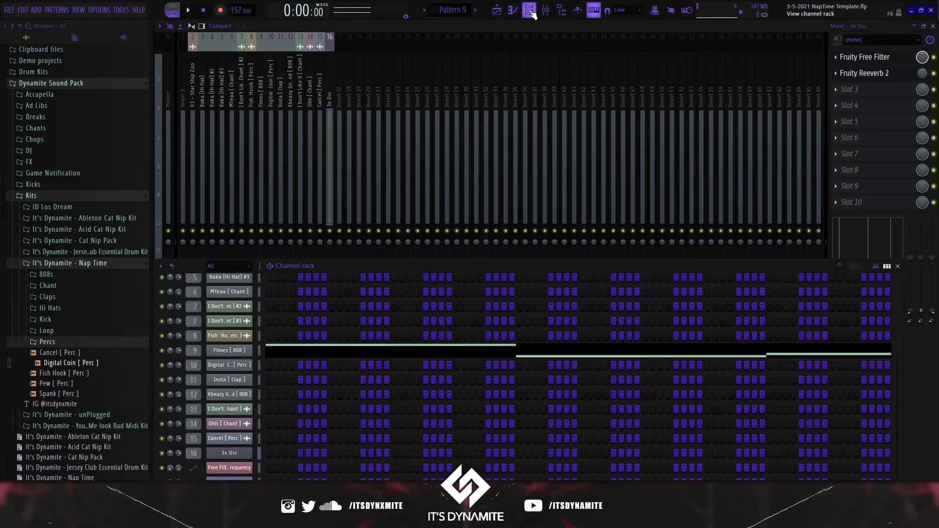
left_click(230, 453)
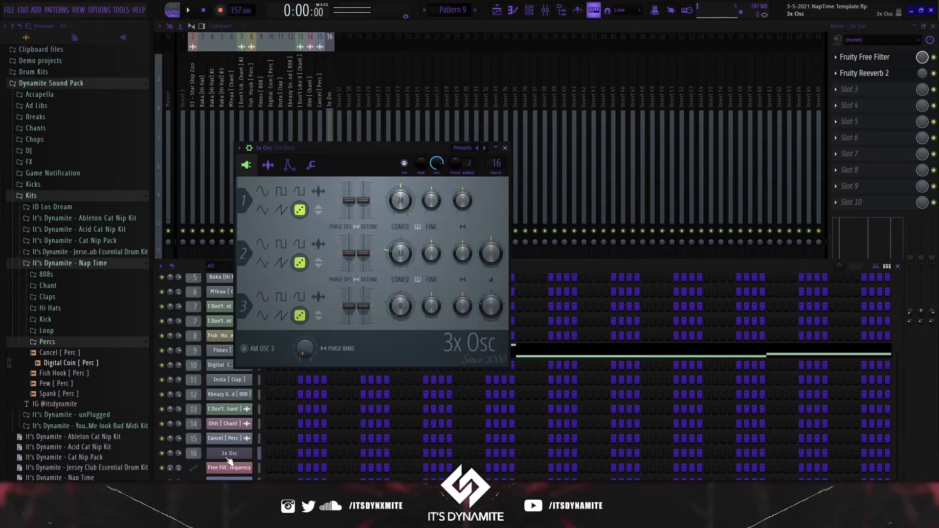
left_click(192, 440)
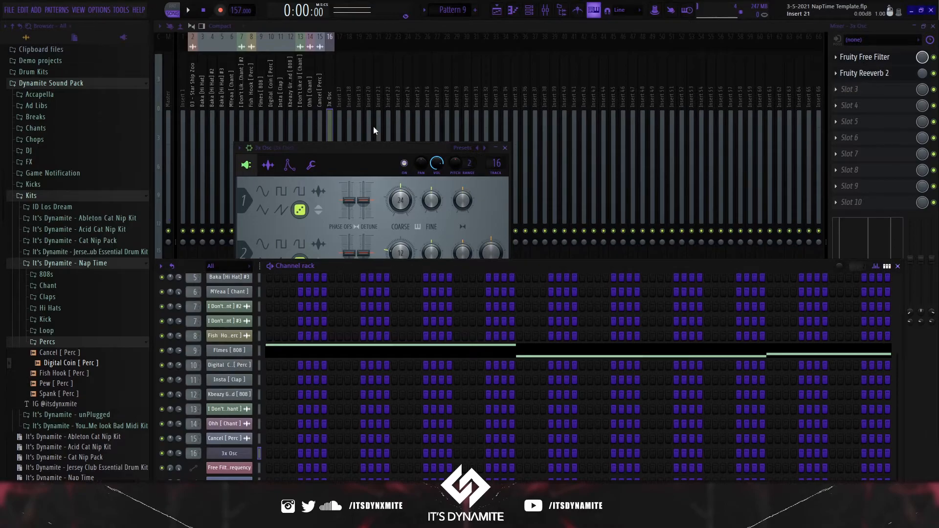
left_click(328, 109)
left_click(331, 446)
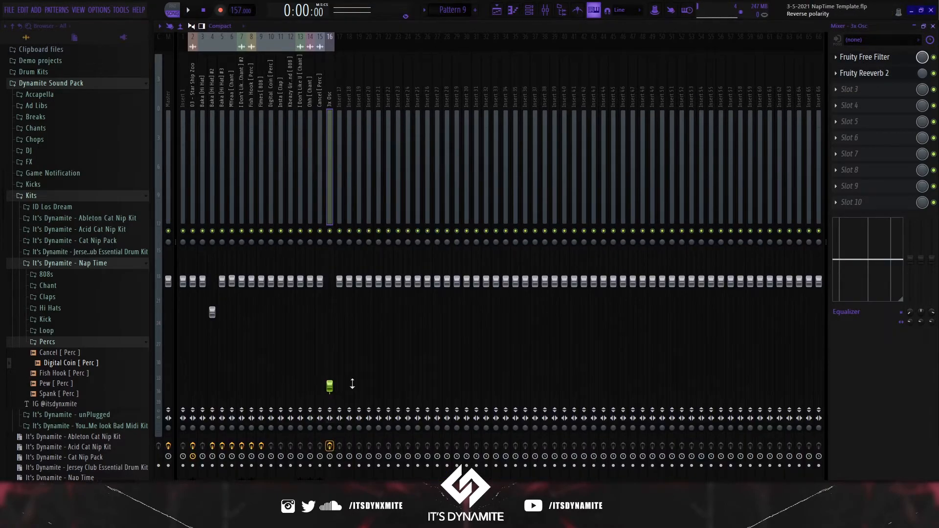
- Solo the Transition track with its Free Filter frequency and Reeverb 2 mix level automation in the playlist and play the intro
left_click(497, 10)
right_click(280, 417)
key("space")
left_click(271, 417)
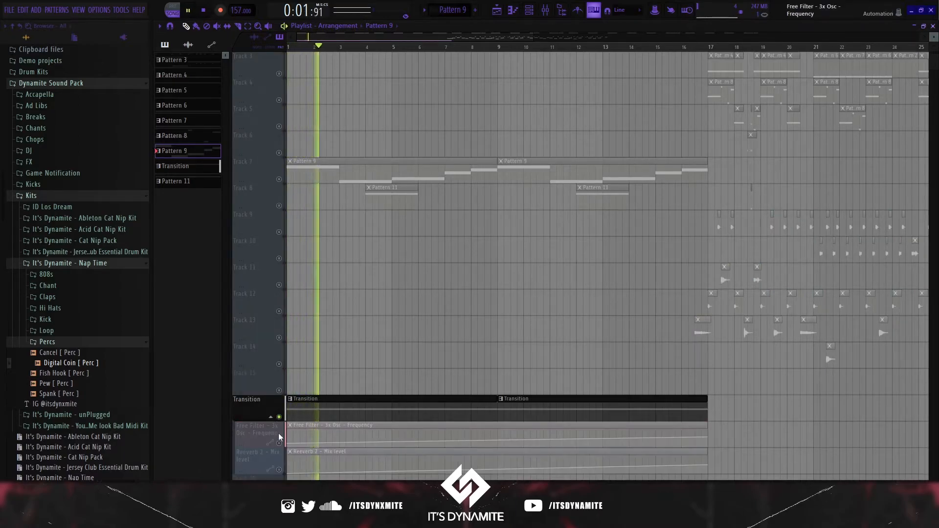
left_click(280, 470)
scroll(350, 374, "down", 2)
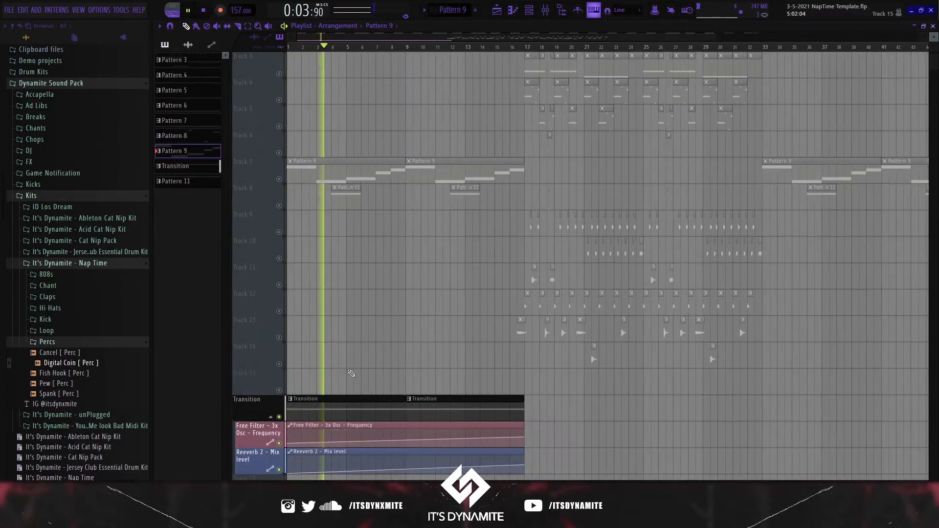
scroll(356, 348, "down", 1)
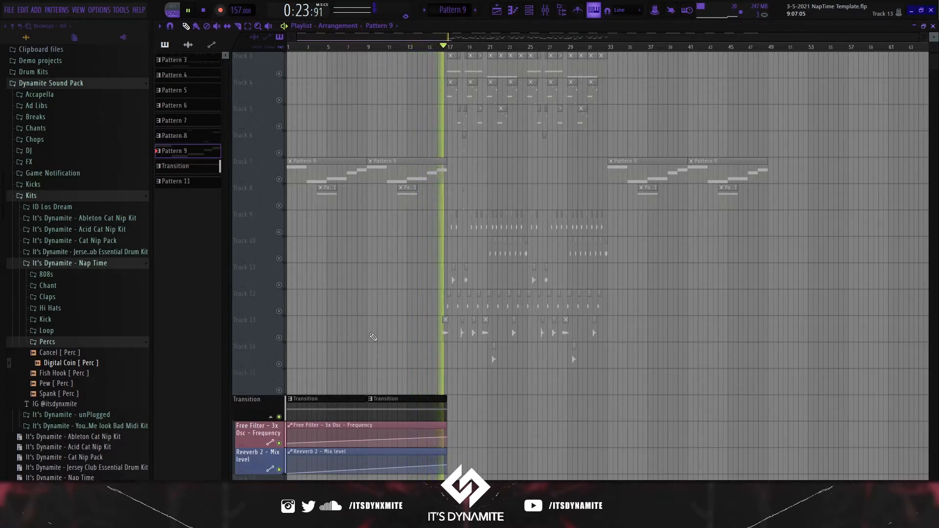
key("space")
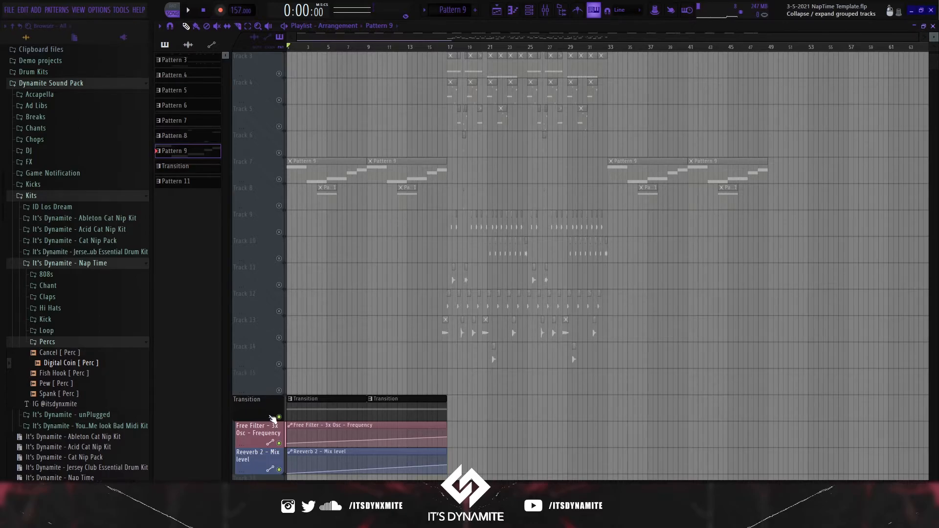
- Solo Track 2 in the playlist with playback set to bar 17 and show its Pattern 3 in the channel rack
left_click(270, 417)
scroll(411, 274, "up", 2)
left_click(448, 45)
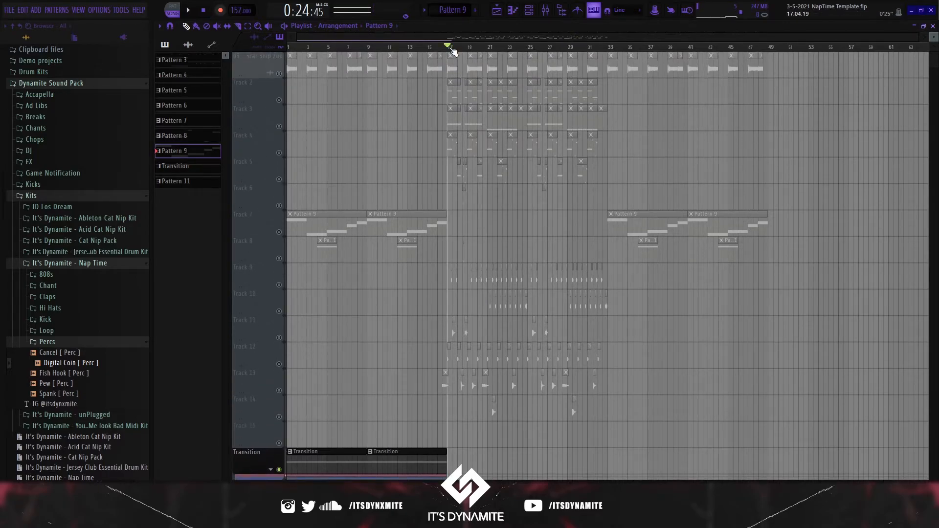
scroll(447, 43, "up", 5)
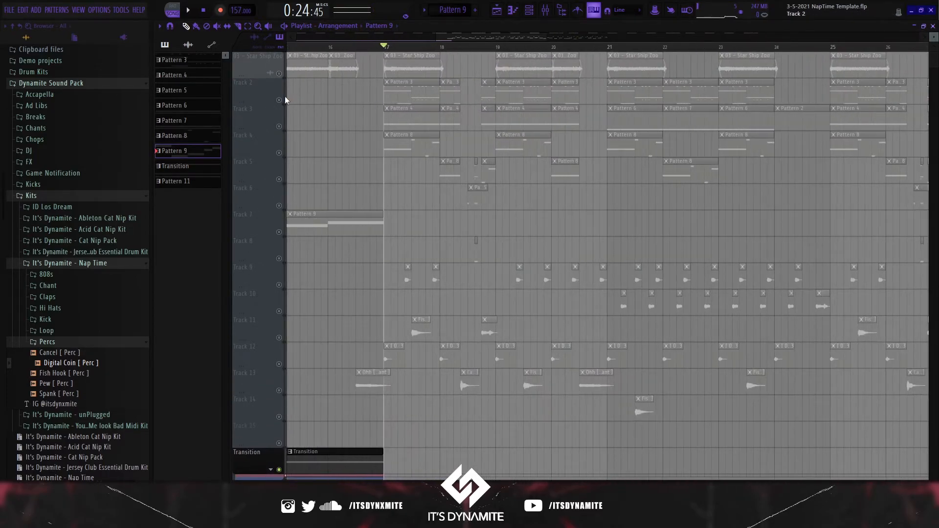
right_click(279, 100)
scroll(399, 92, "up", 4)
left_click(409, 92)
left_click(529, 11)
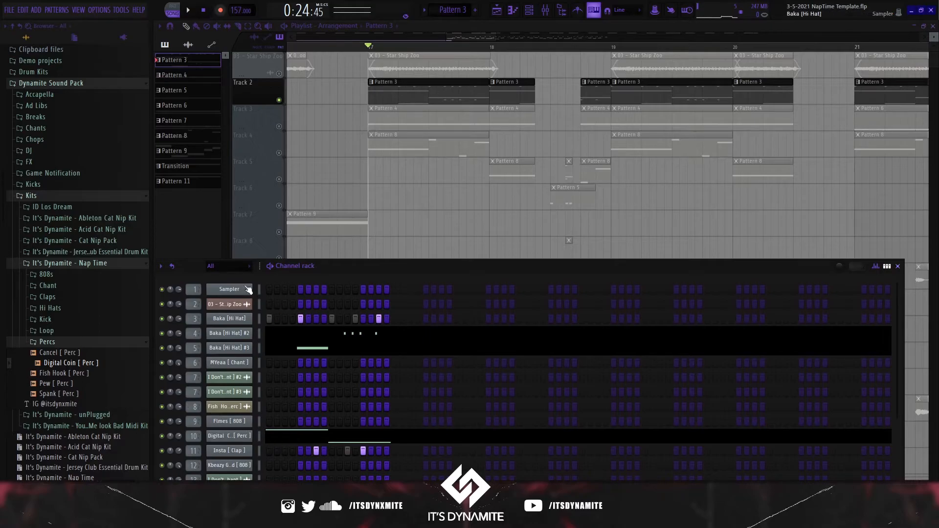
left_click_drag(340, 268, 382, 198)
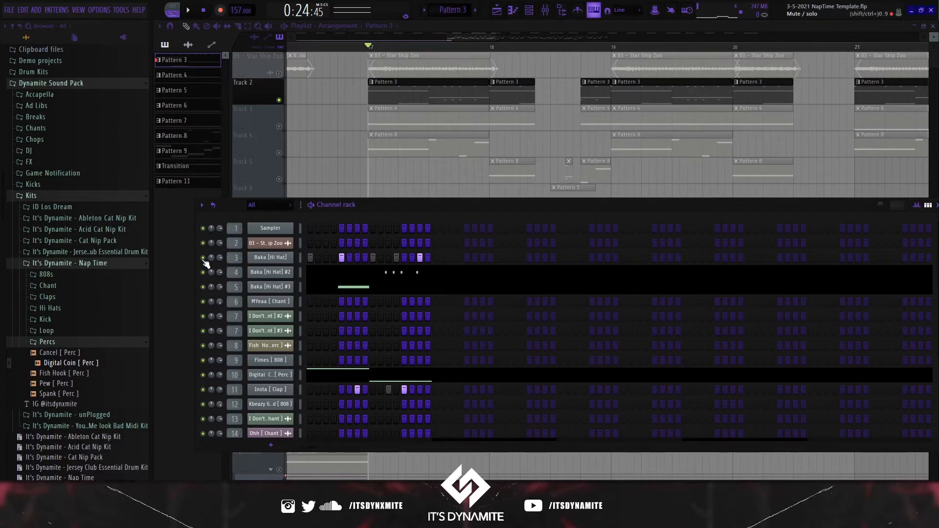
- Listen to Baka [Hi Hat] and Baka [Hi Hat] #2 soloed in Pattern 3 and view the second one's mixer insert effects
key("space")
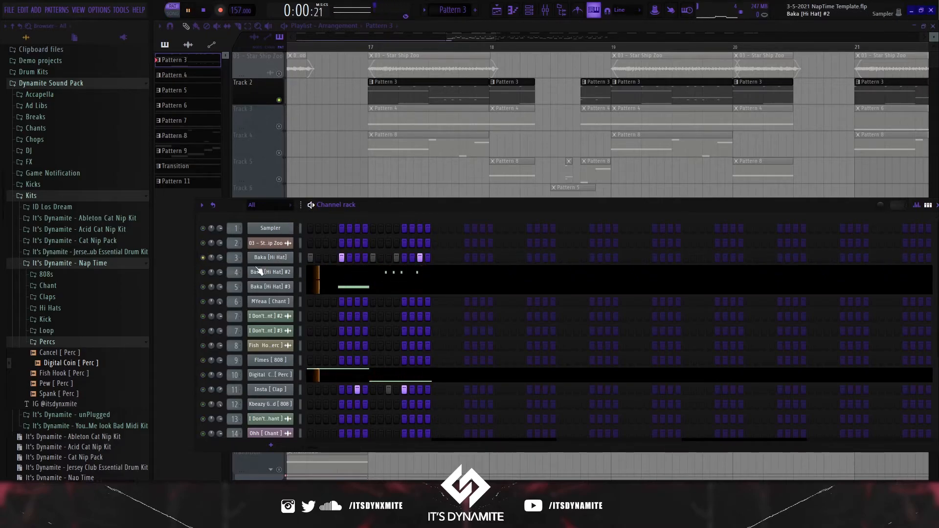
key("space")
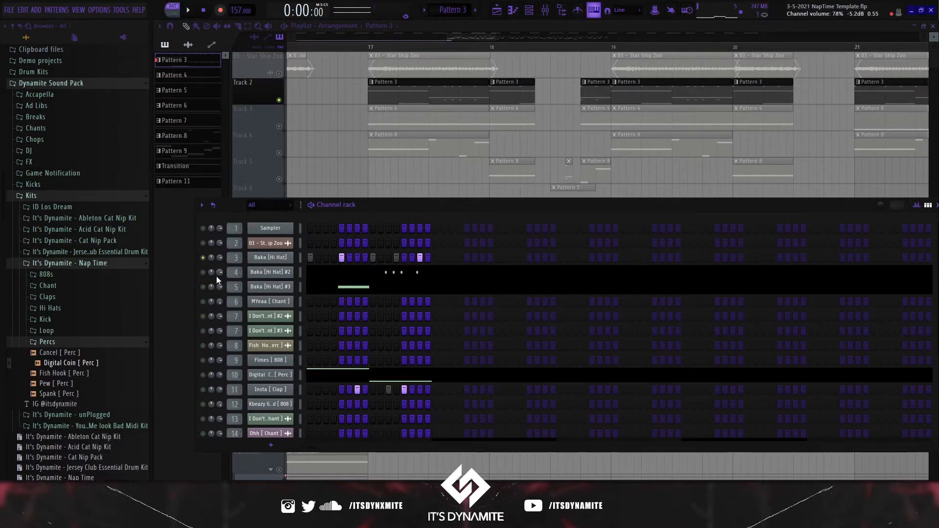
key("space")
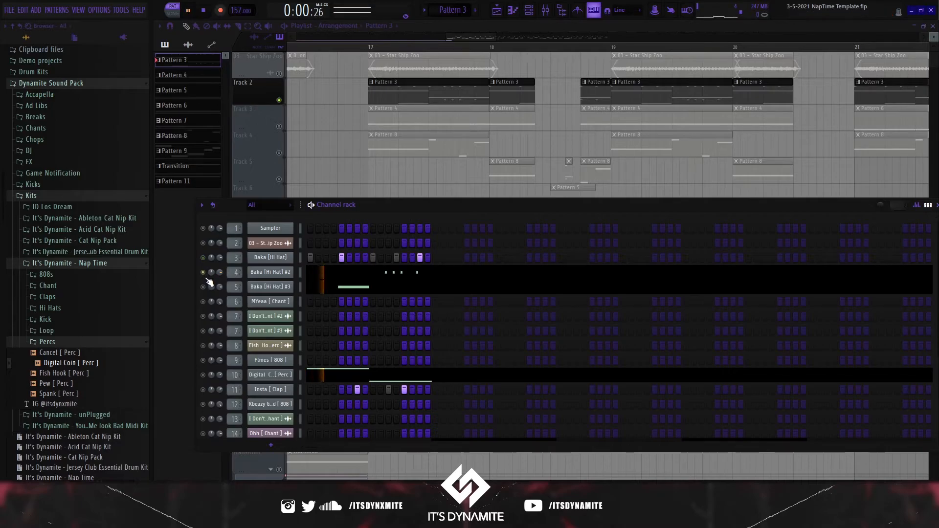
key("space")
left_click(545, 10)
left_click(213, 137)
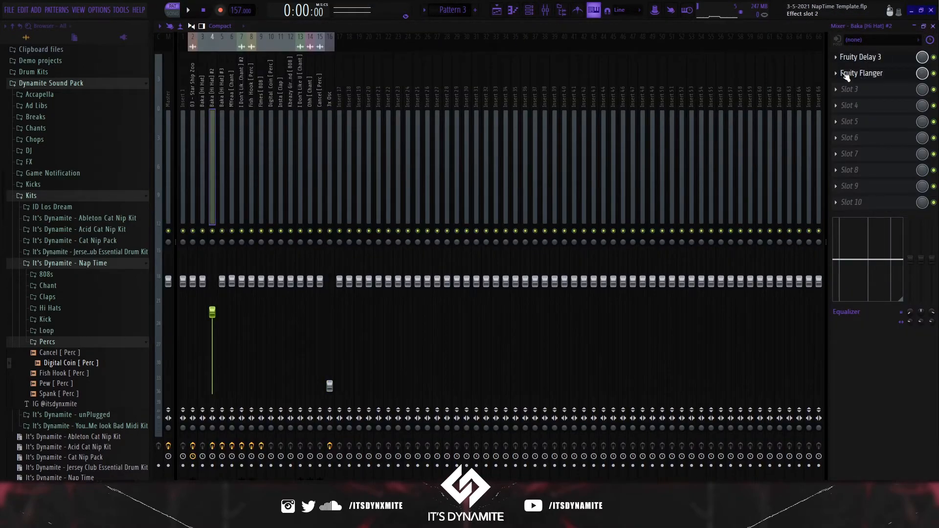
- Listen to Baka [Hi Hat] #3 soloed in Pattern 3 and view the effects on its mixer insert
left_click(528, 12)
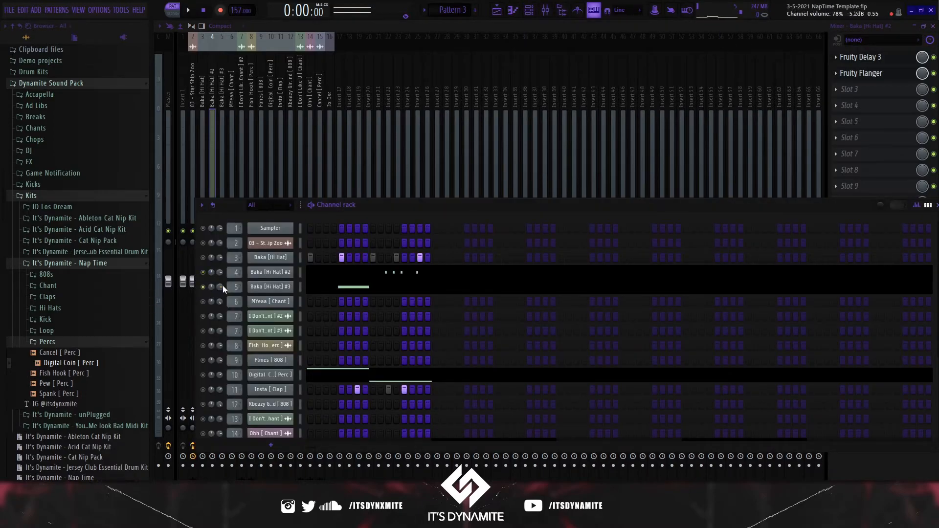
key("space")
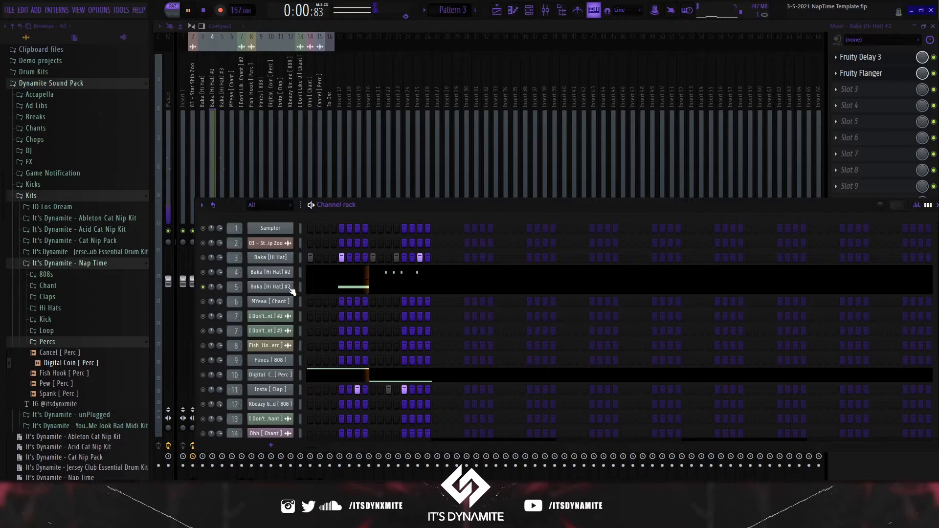
key("space")
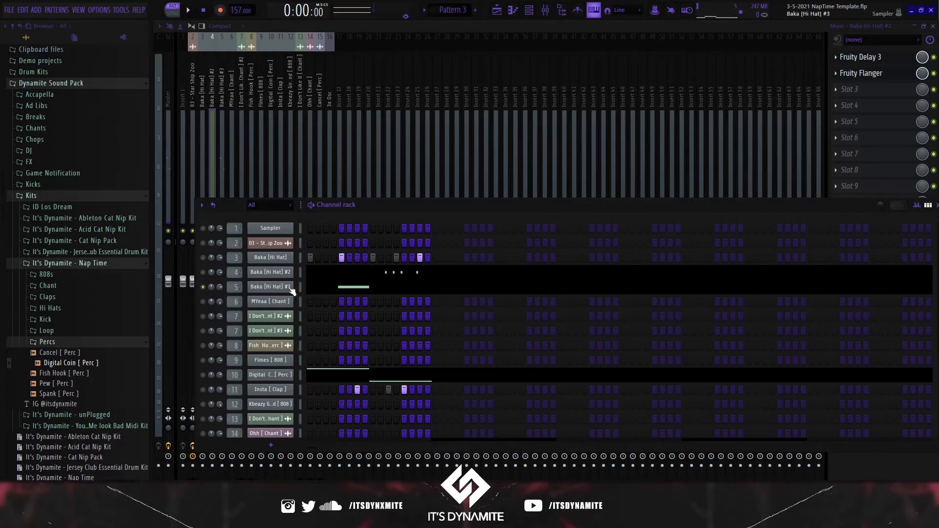
left_click(223, 83)
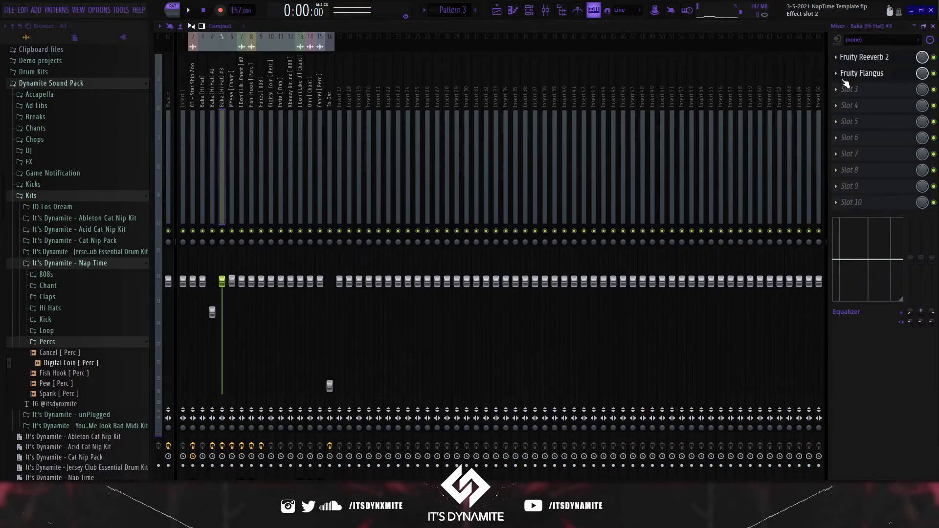
- Listen to Digital Coin [Perc] and Insta [Clap] soloed one at a time in Pattern 3 and unmute all channels
left_click(530, 11)
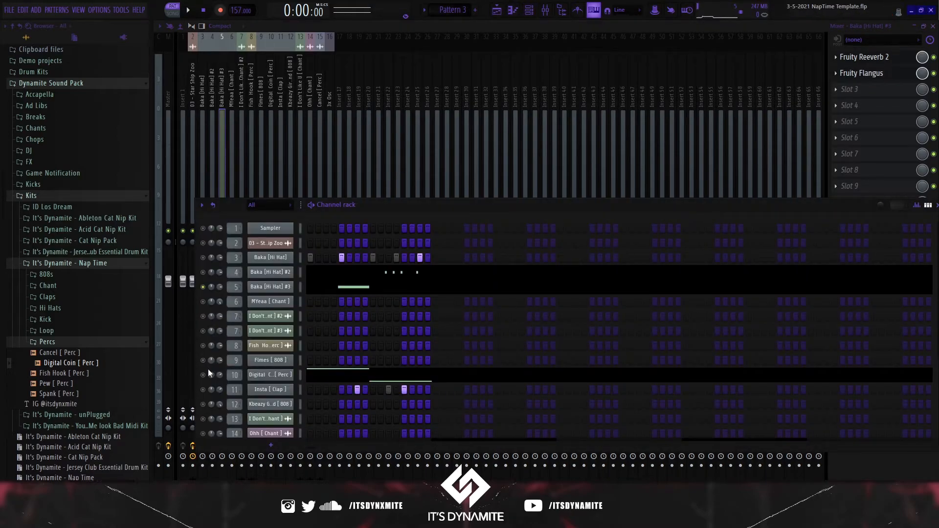
key("space")
key("space")
key("space")
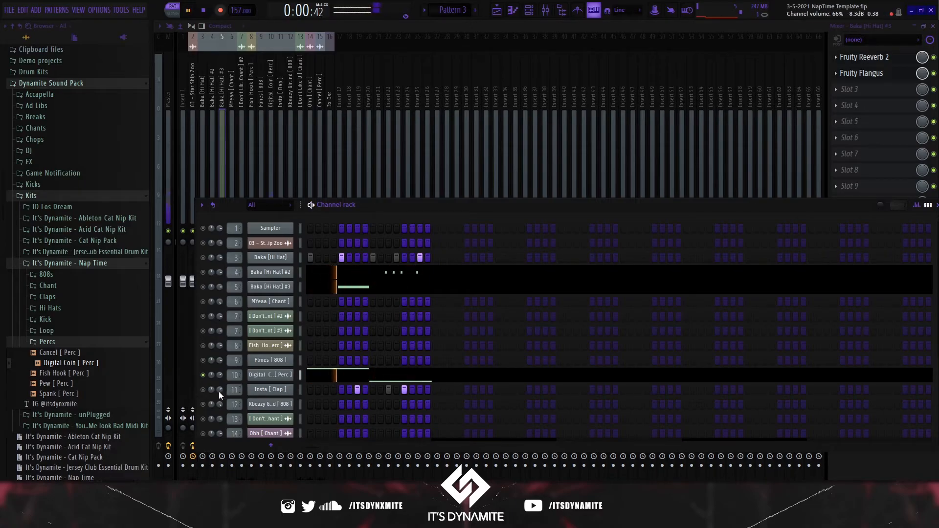
key("space")
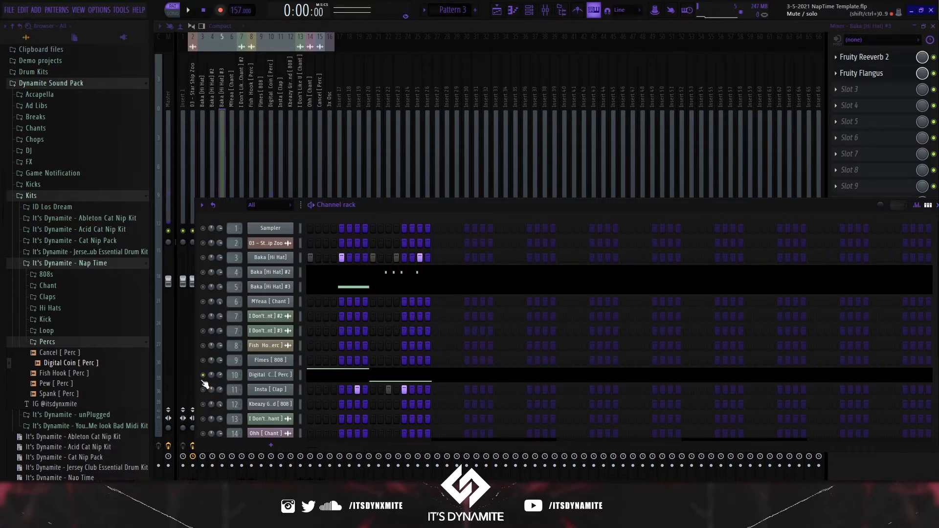
key("space")
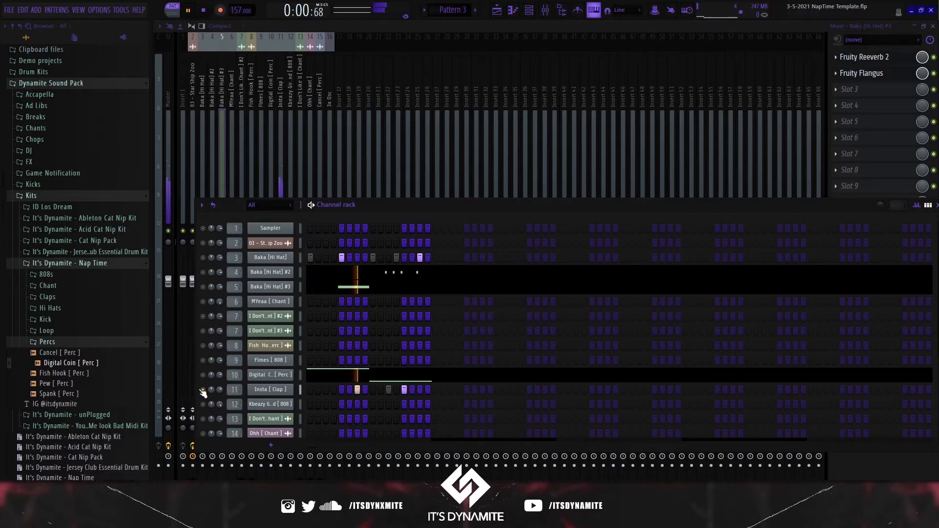
key("space")
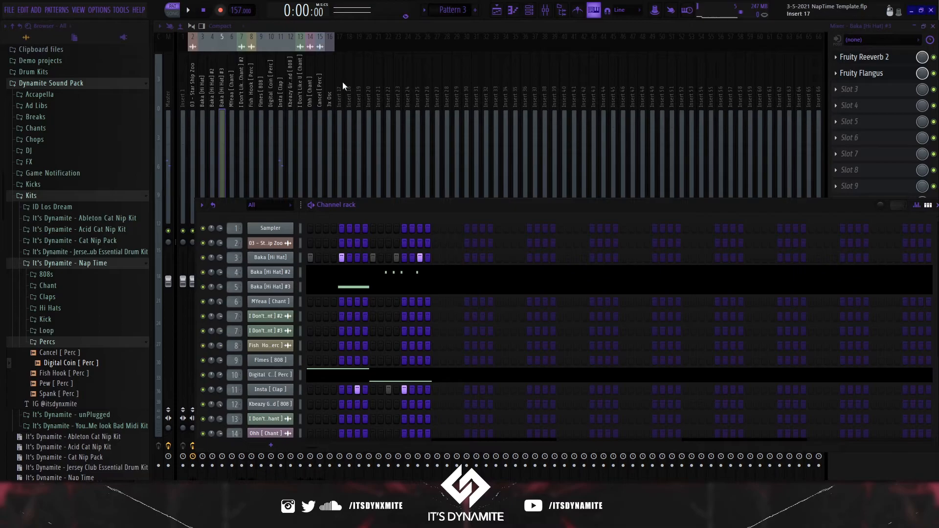
- Play Track 3 soloed in the playlist from bar 17 and inspect the Kbeazy Girlfriend [808] channel's sampler settings
left_click(500, 13)
scroll(400, 129, "up", 2)
left_click(349, 47)
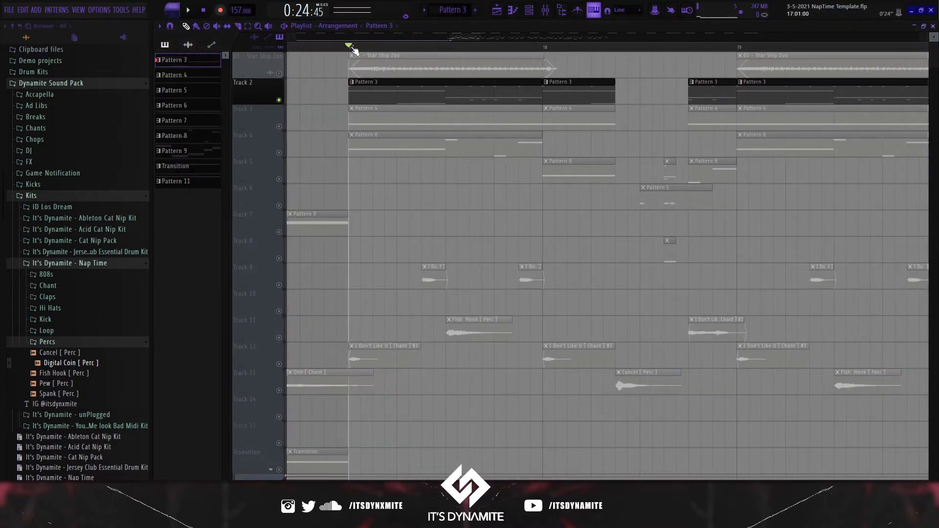
left_click(282, 129)
key("space")
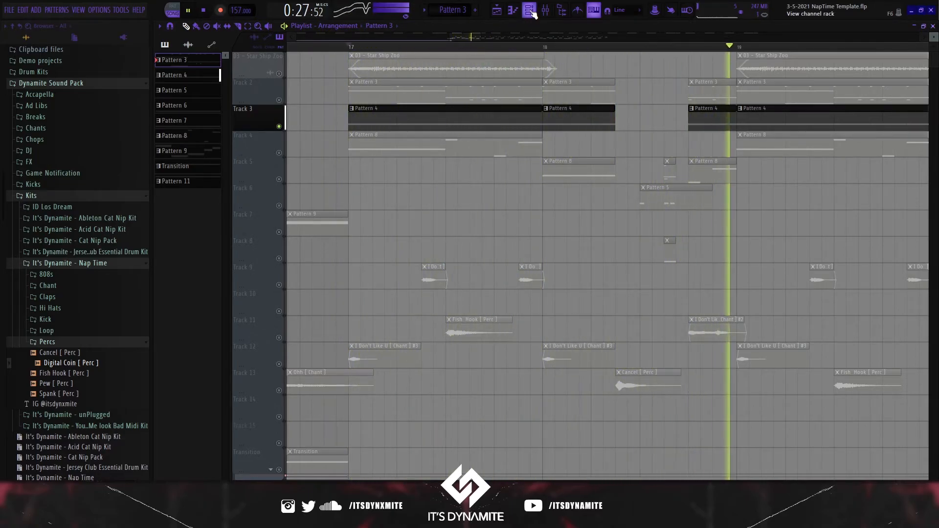
key("space")
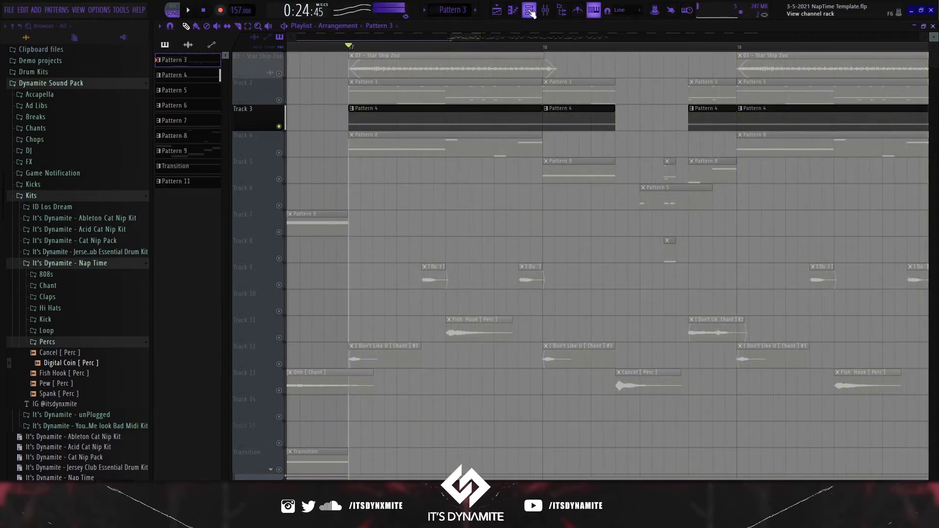
left_click(529, 10)
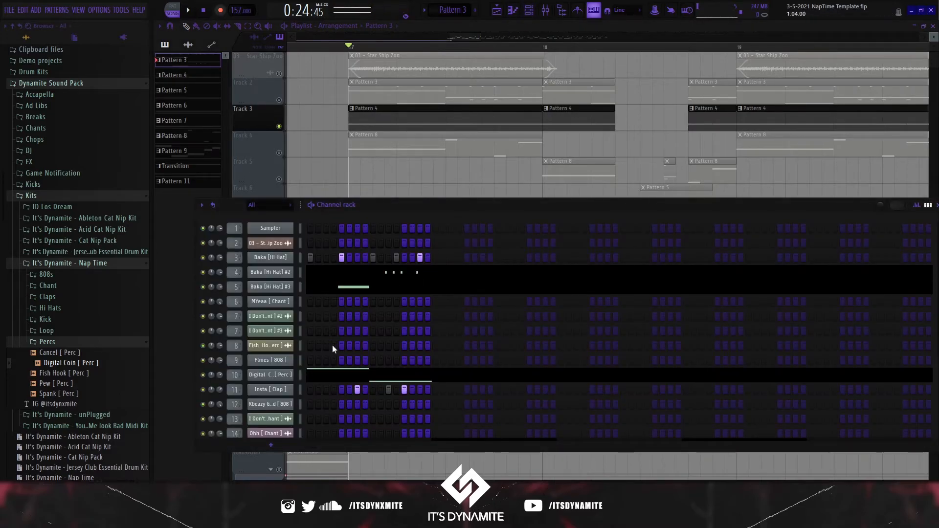
left_click(276, 405)
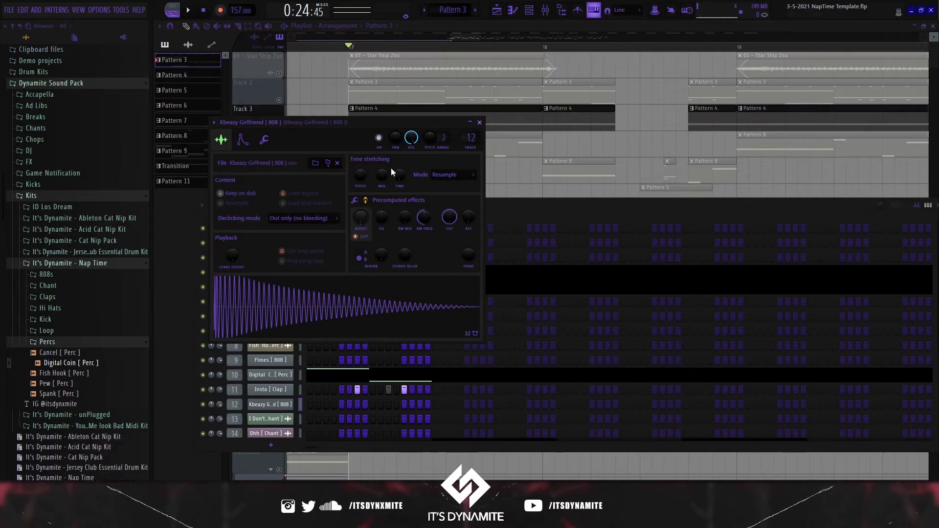
- Play Track 4 with its Pattern 8 clips soloed in the playlist from bar 17
right_click(647, 80)
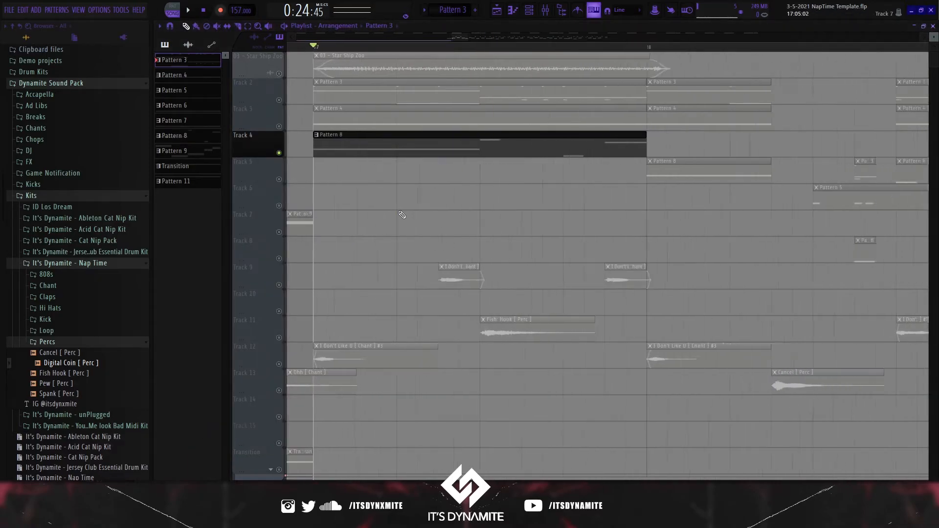
scroll(397, 211, "down", 3)
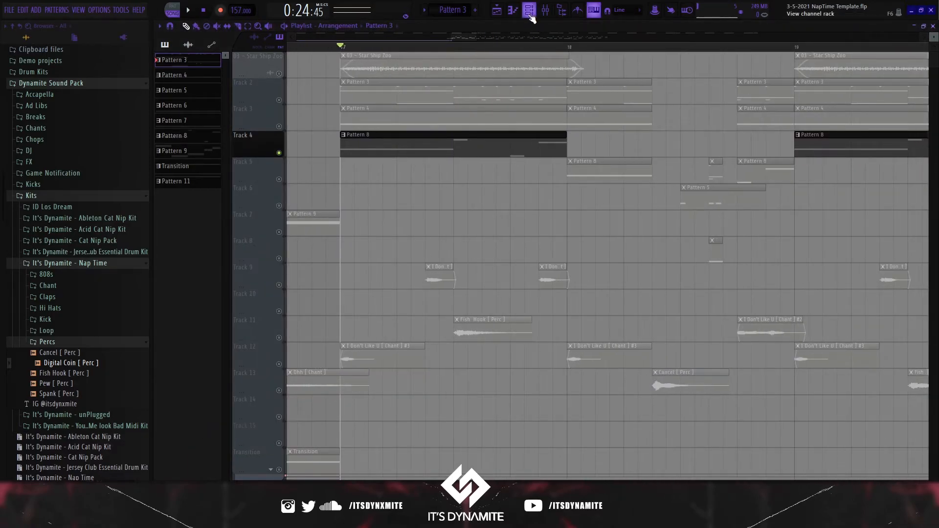
key("space")
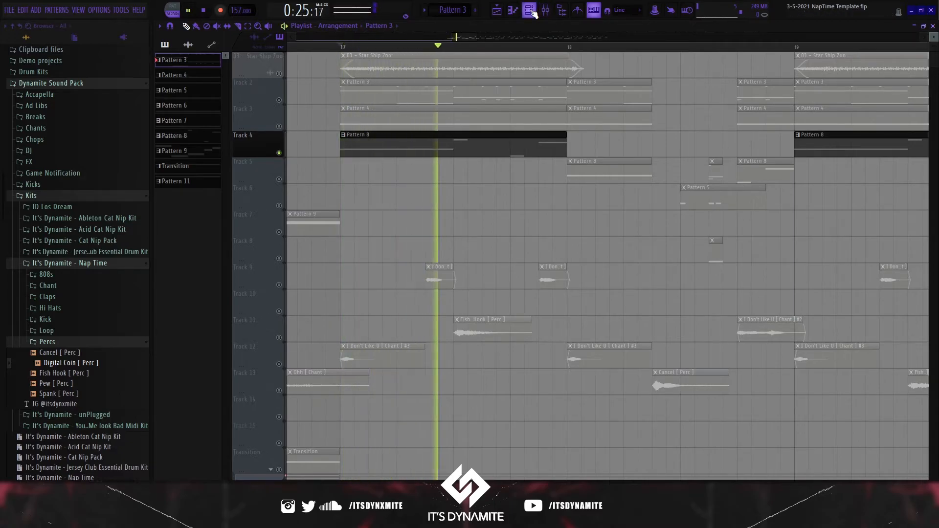
scroll(589, 81, "down", 5)
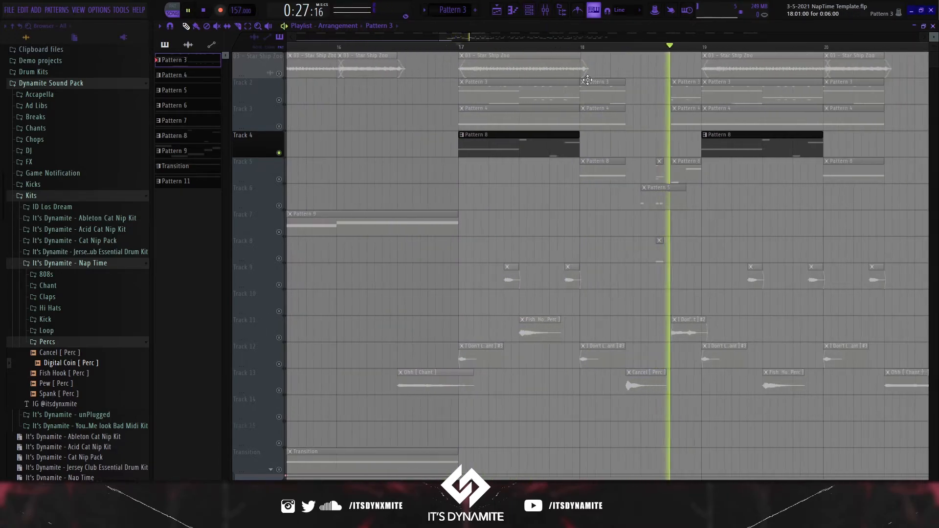
scroll(589, 81, "down", 1)
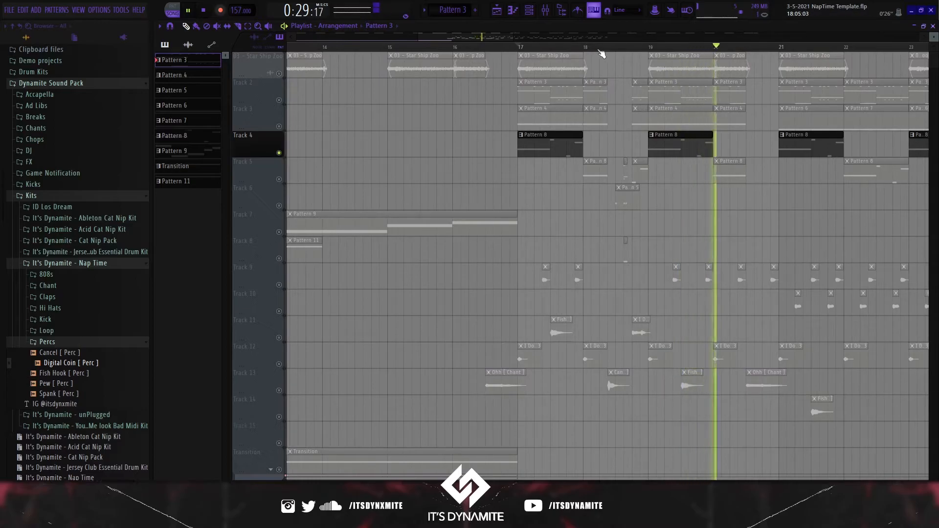
- View the effects on the chant's mixer insert 6 and listen to Track 4 with that insert's effects bypassed
left_click(547, 14)
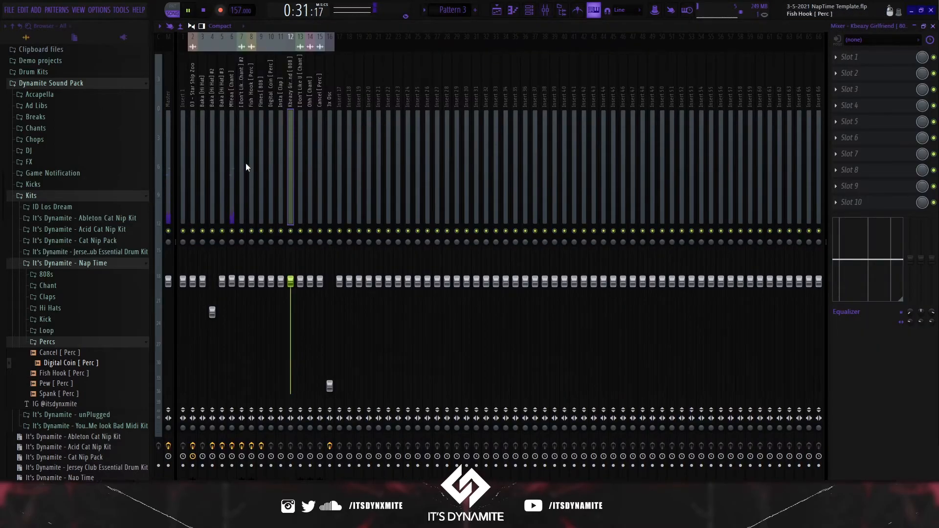
left_click(229, 162)
key("space")
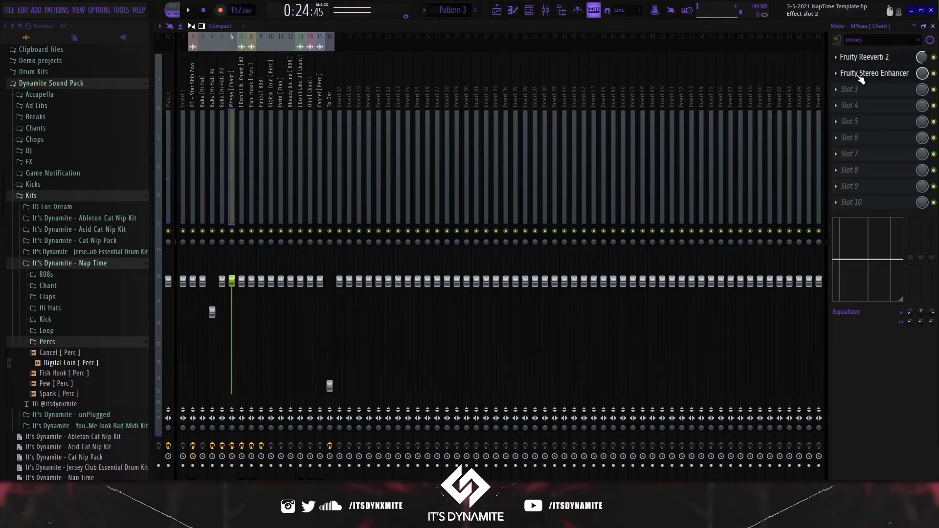
left_click(496, 10)
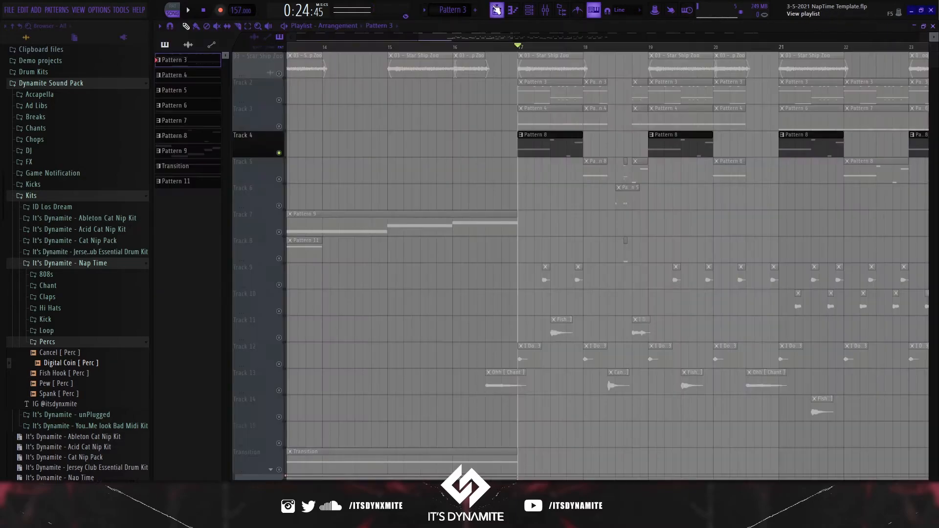
left_click(496, 10)
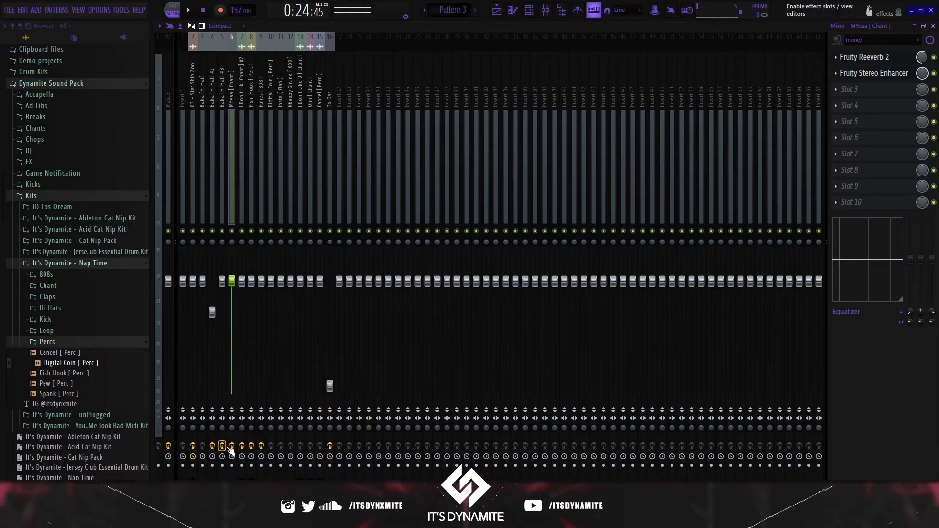
key("space")
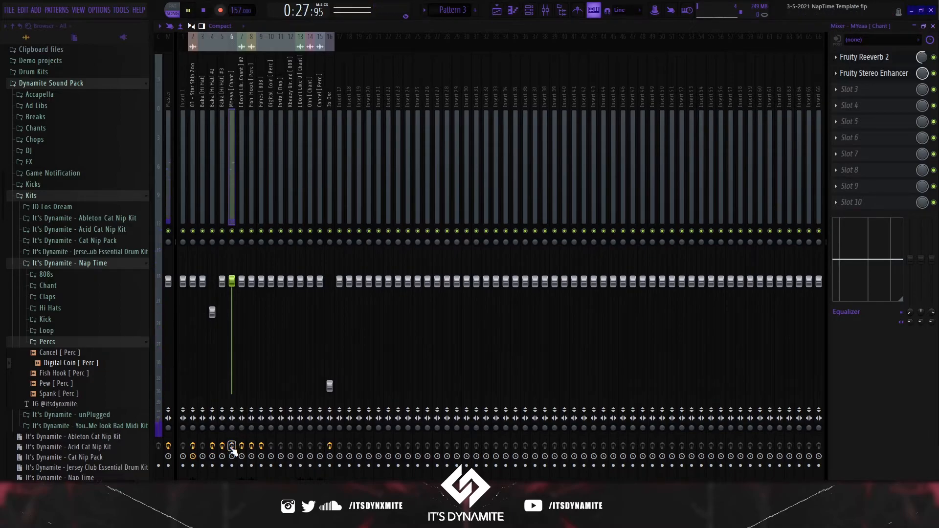
key("space")
- Solo Tracks 9 and 12 together in the playlist and start playback from bar 17
left_click(496, 9)
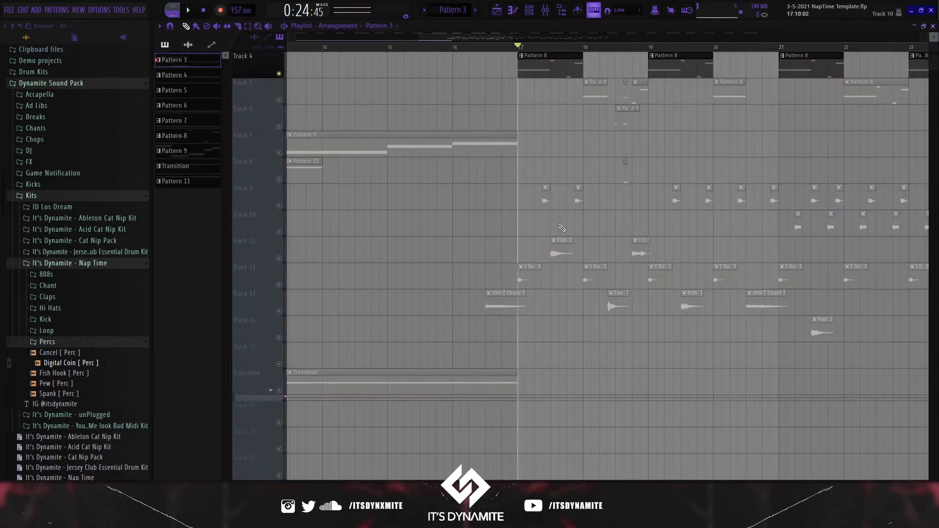
scroll(558, 226, "up", 4)
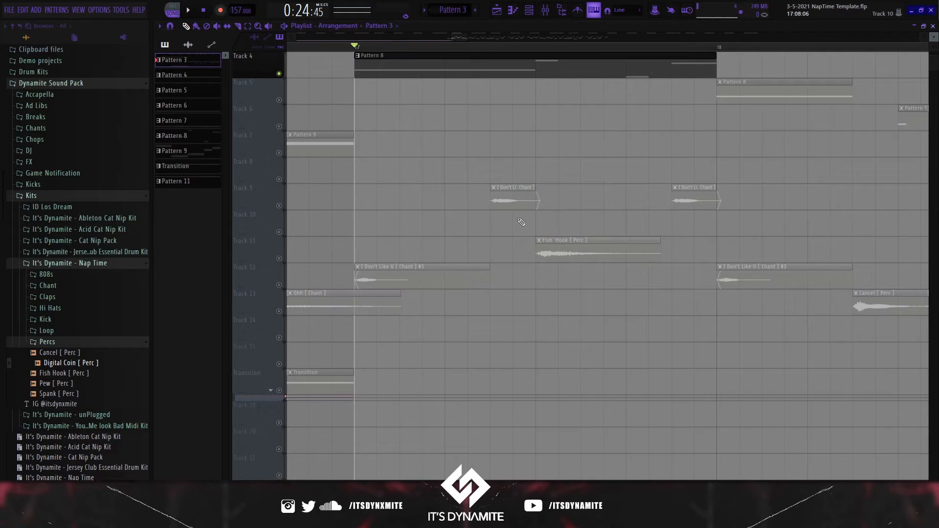
scroll(468, 220, "up", 1)
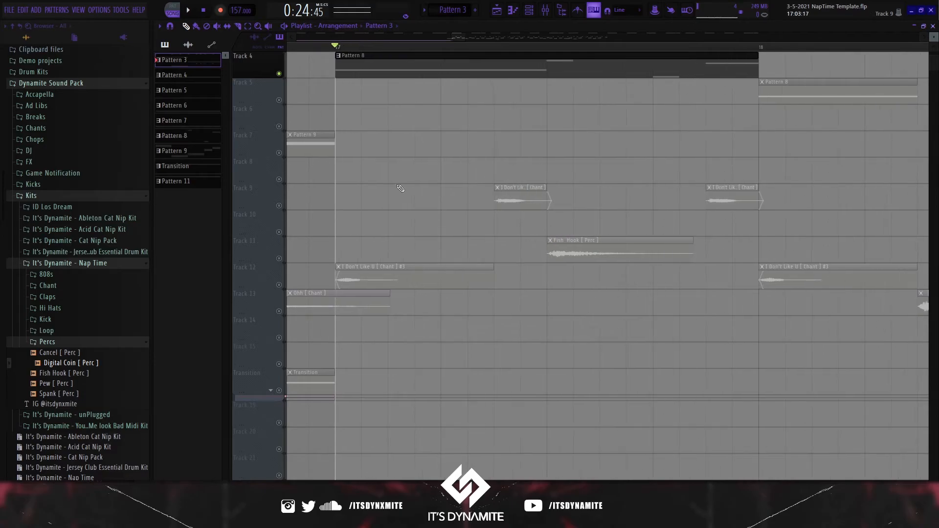
left_click(280, 206)
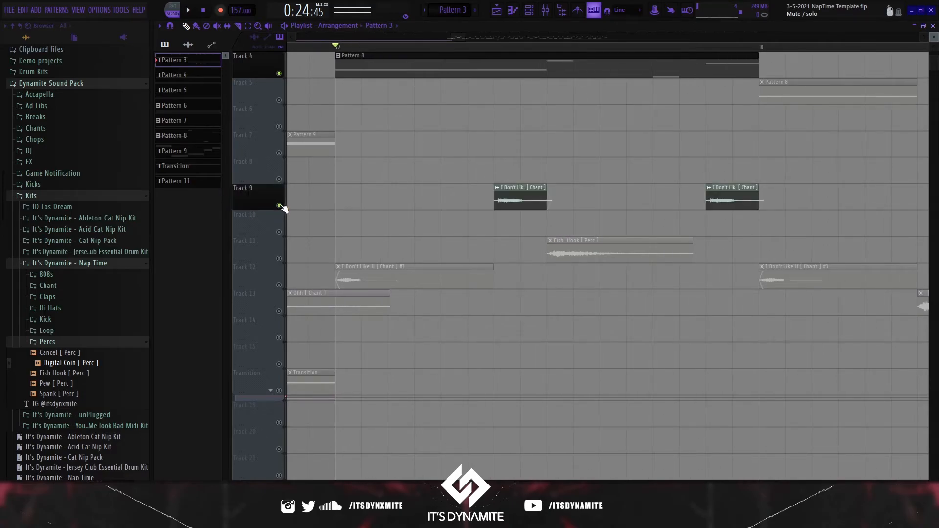
left_click(280, 285)
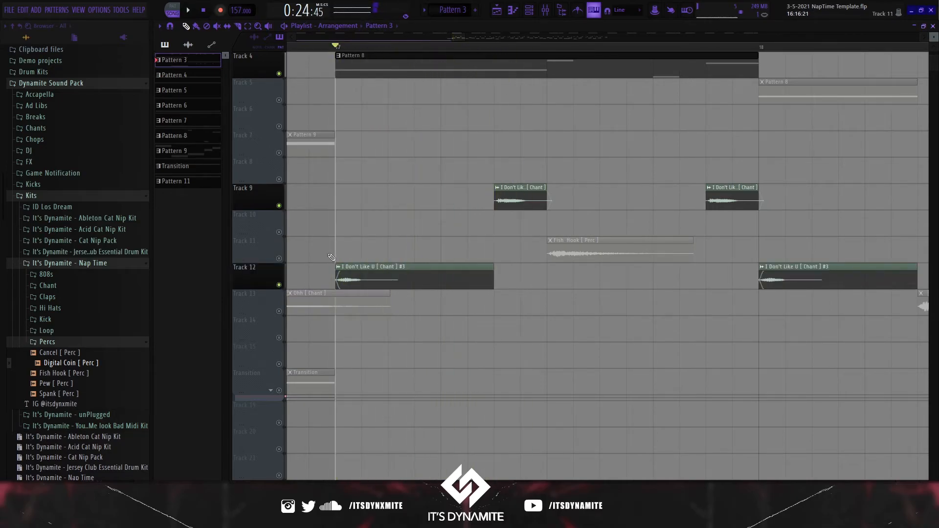
right_click(280, 206)
left_click(280, 286)
key("space")
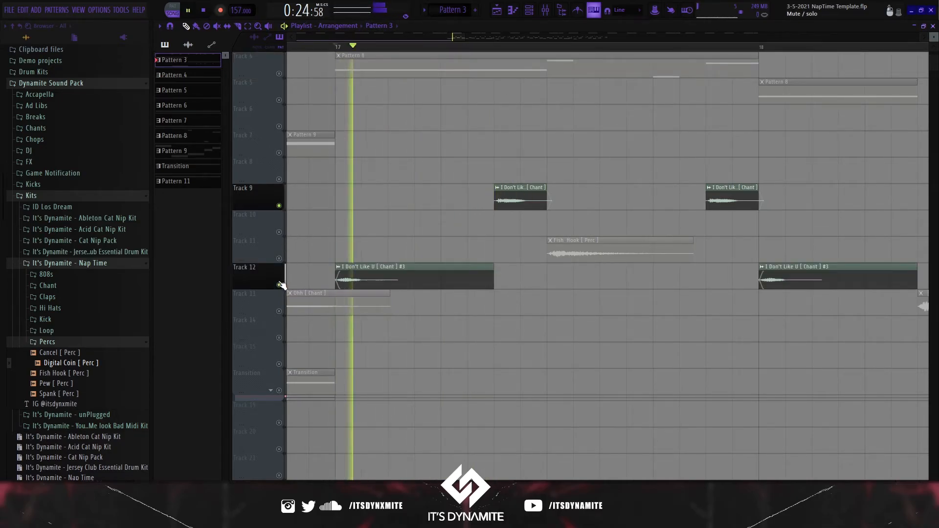
- Follow the I Don't Like U [Chant] clips on Tracks 9 and 12 across the arrangement during playback and stop it
scroll(303, 283, "down", 5)
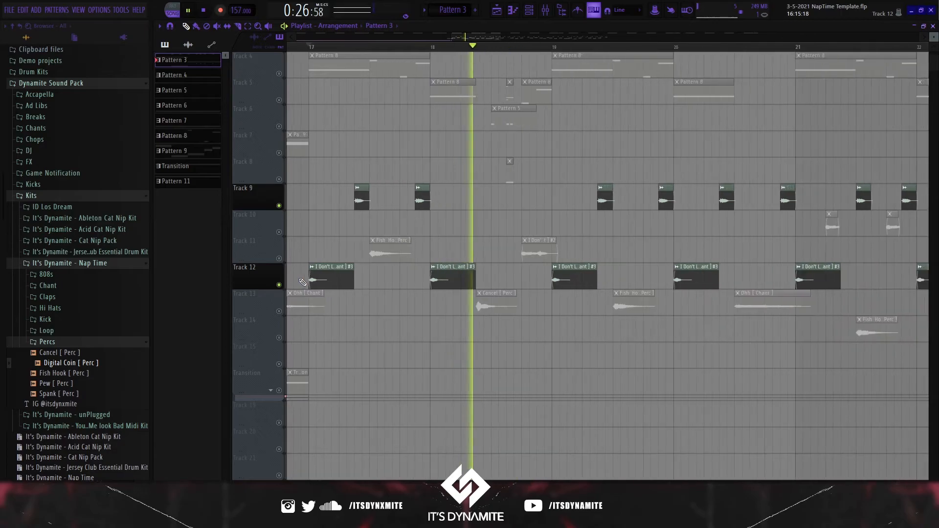
scroll(301, 283, "down", 4)
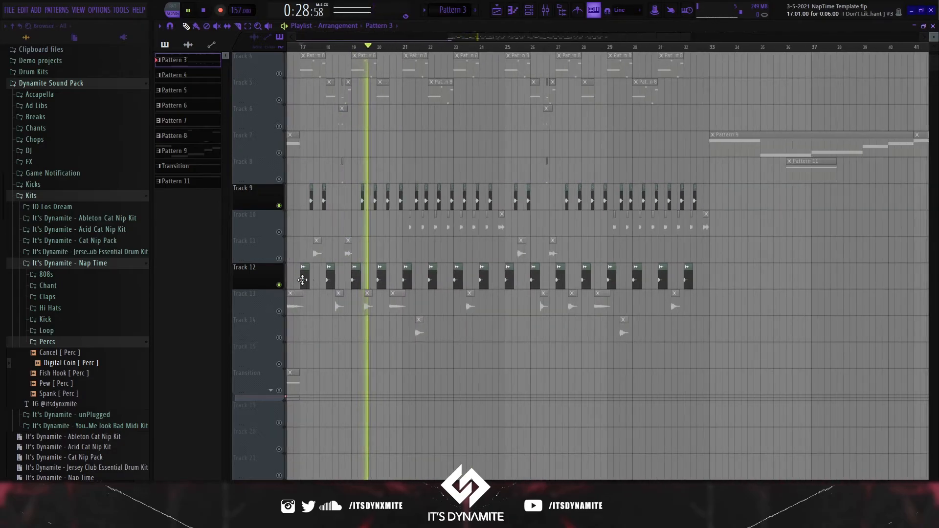
left_click_drag(410, 264, 475, 259)
scroll(472, 258, "up", 3)
scroll(471, 259, "up", 1)
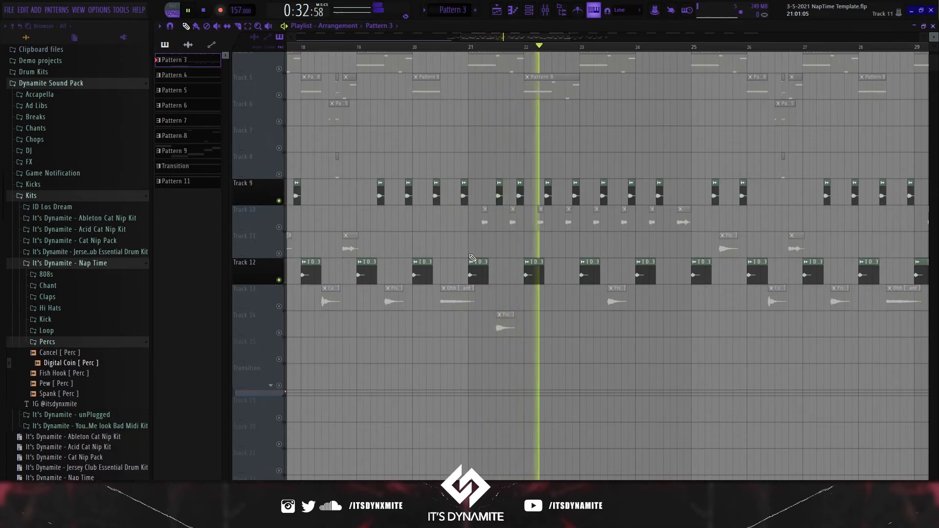
scroll(472, 259, "down", 2)
left_click_drag(509, 249, 562, 246)
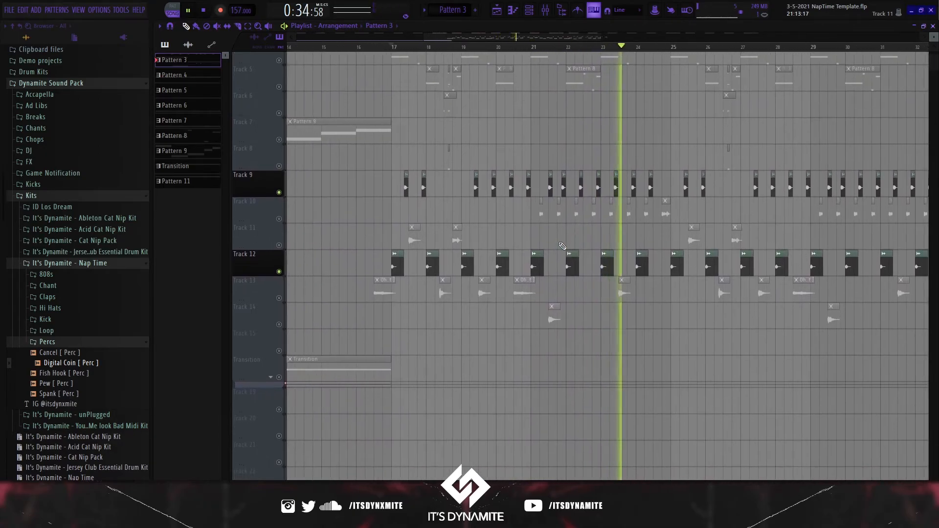
scroll(563, 246, "down", 1)
key("space")
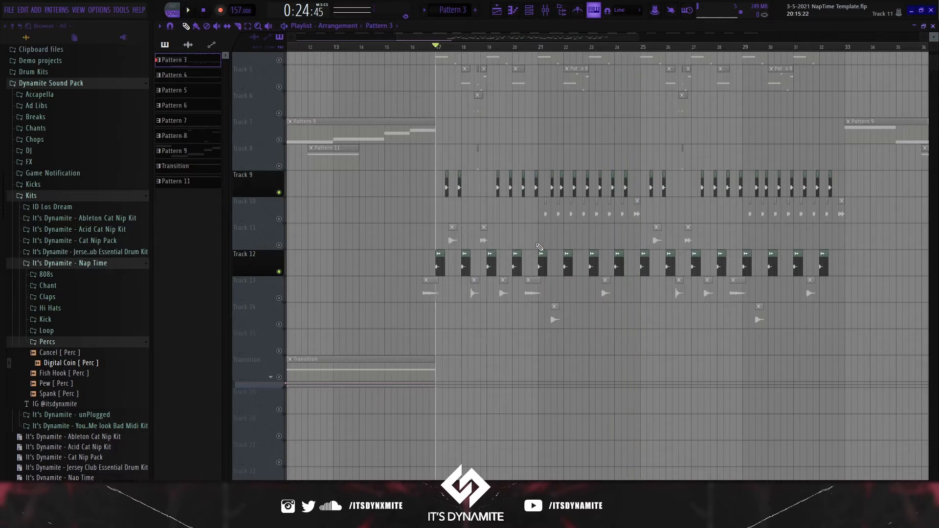
- Listen to Track 11 soloed in the playlist from bar 17
scroll(469, 249, "up", 5)
right_click(279, 245)
key("space")
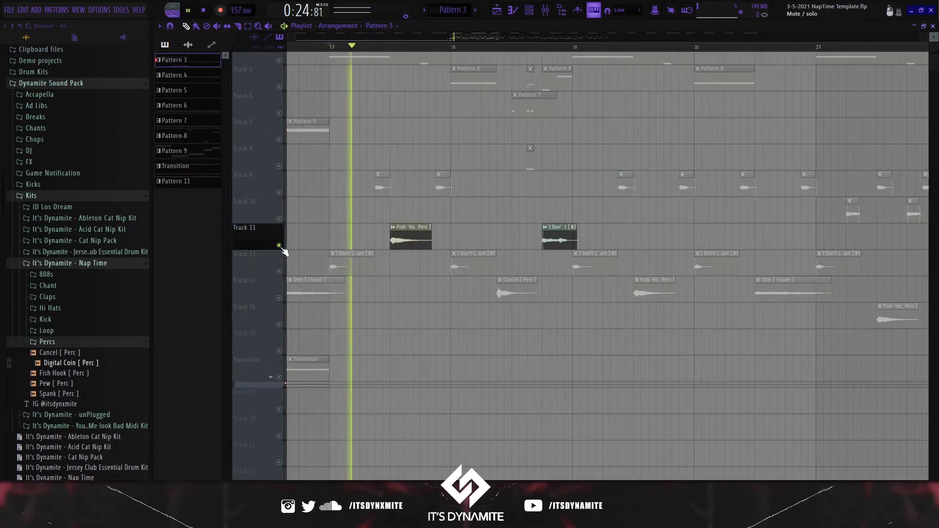
key("space")
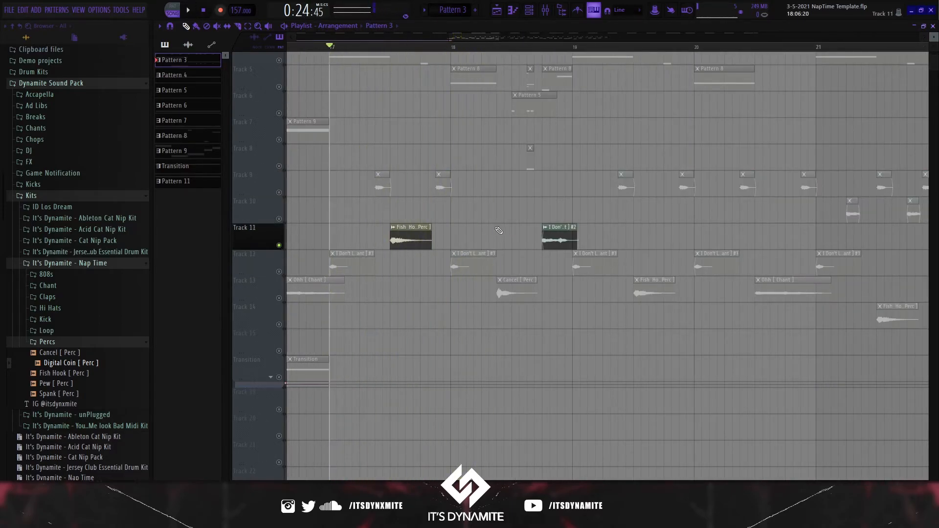
- Unmute Track 13 alongside Track 11 and listen to both from bar 18
scroll(499, 232, "up", 2)
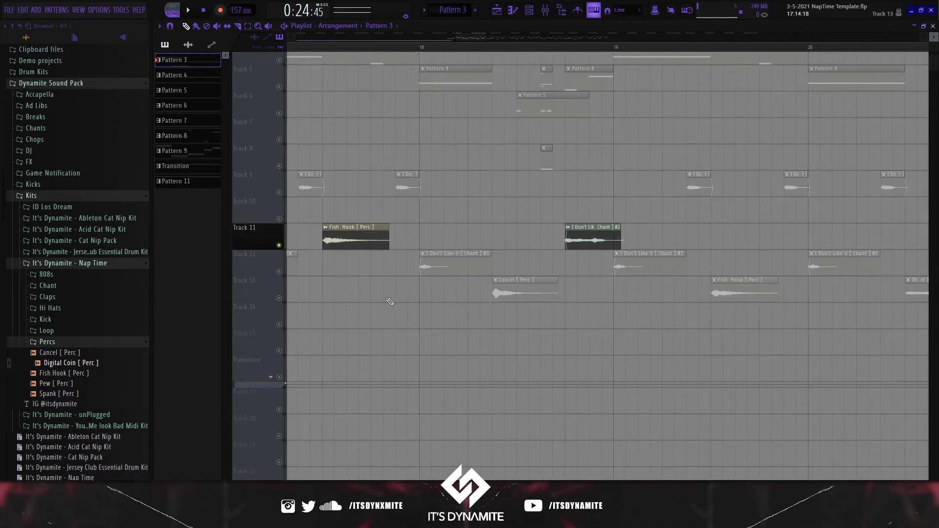
left_click(280, 298)
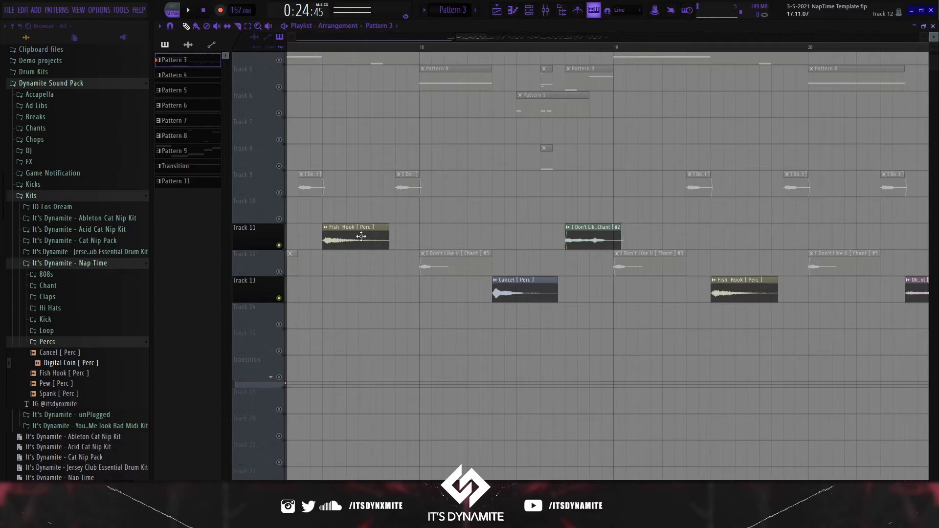
left_click(421, 47)
key("space")
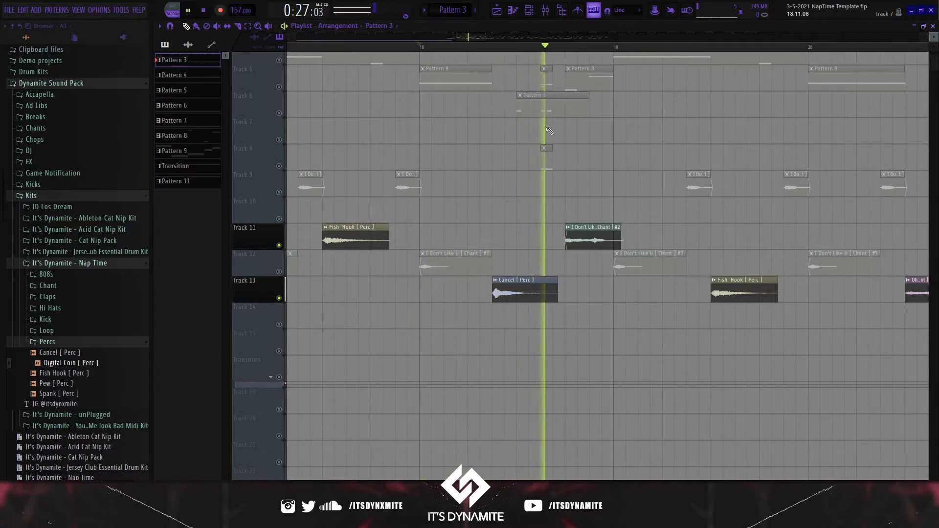
scroll(561, 136, "down", 5)
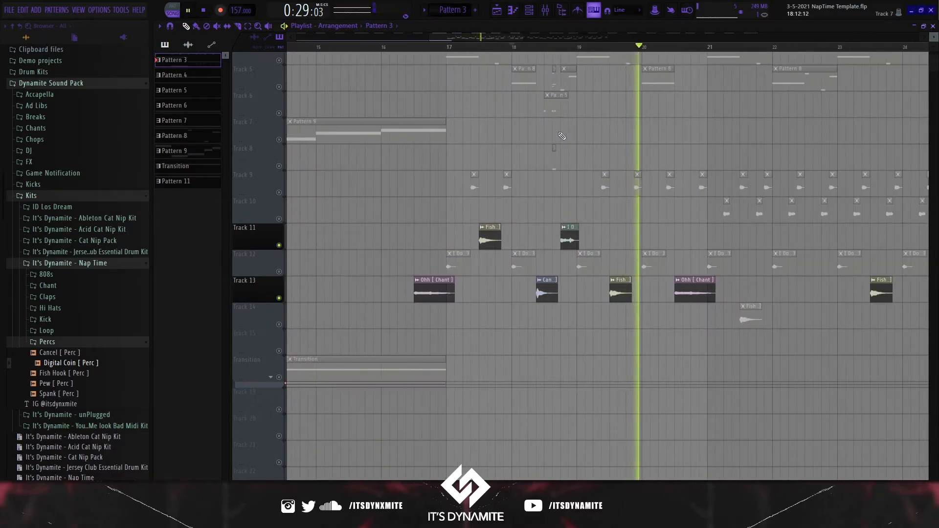
key("space")
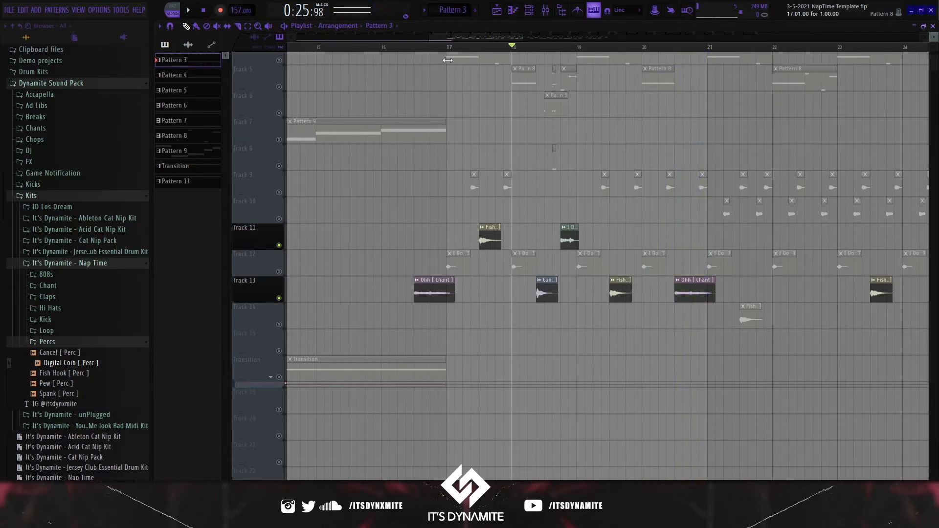
- Select the playlist time range from bar 17 to bar 21 and unmute Tracks 9 and 12
left_click_drag(453, 53, 449, 50)
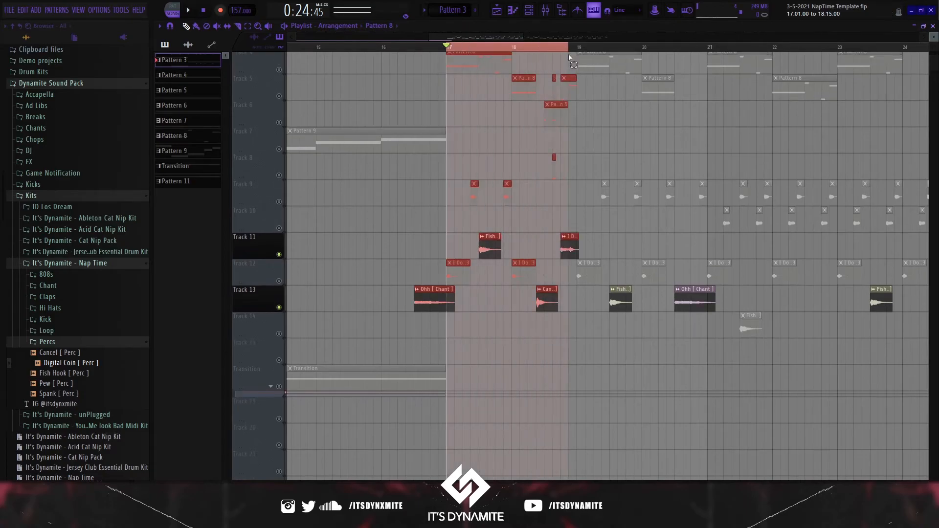
left_click_drag(614, 60, 702, 61)
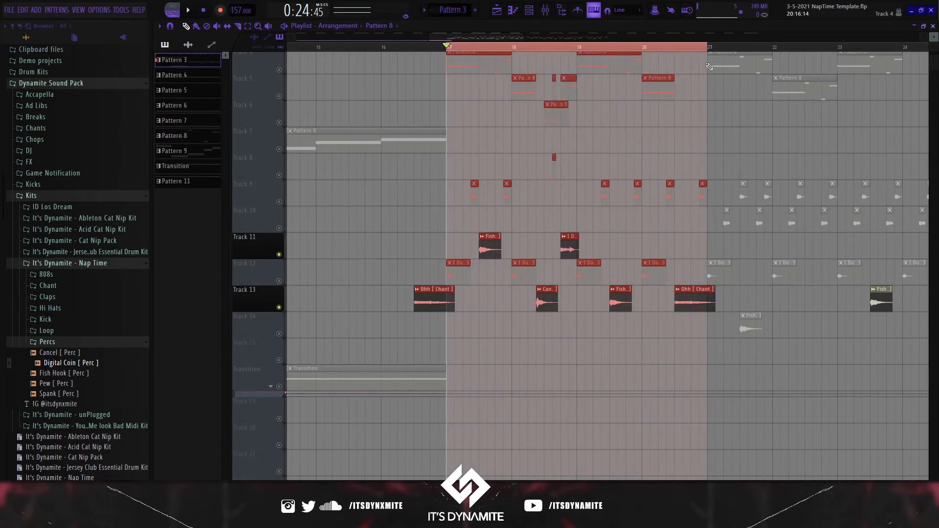
left_click(282, 202)
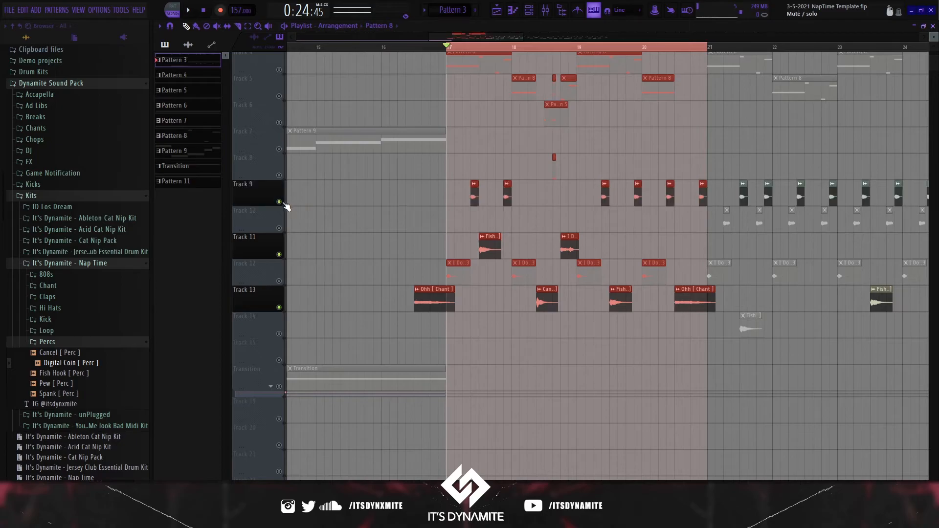
left_click(279, 281)
- Listen to the chants and percs on Tracks 9, 11, 12 and 13 looping over the selected range
key("space")
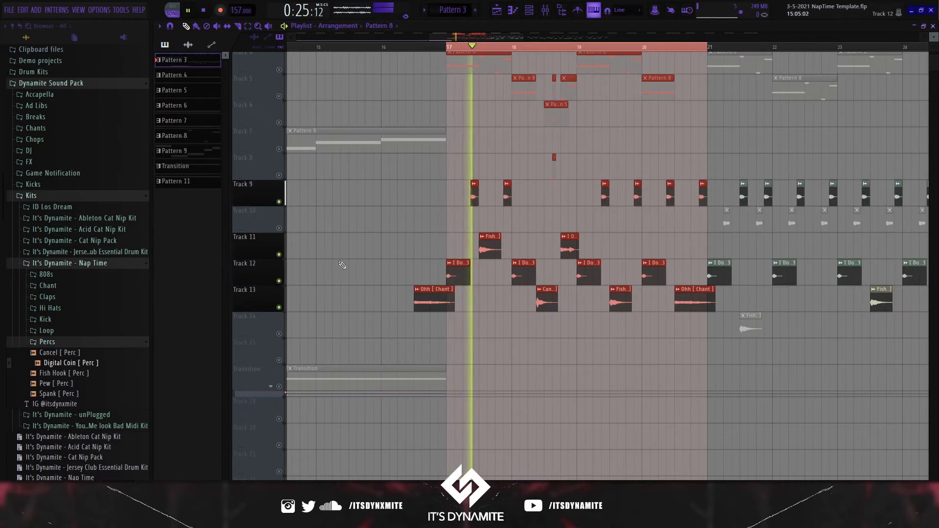
scroll(619, 170, "up", 2)
scroll(618, 170, "up", 3)
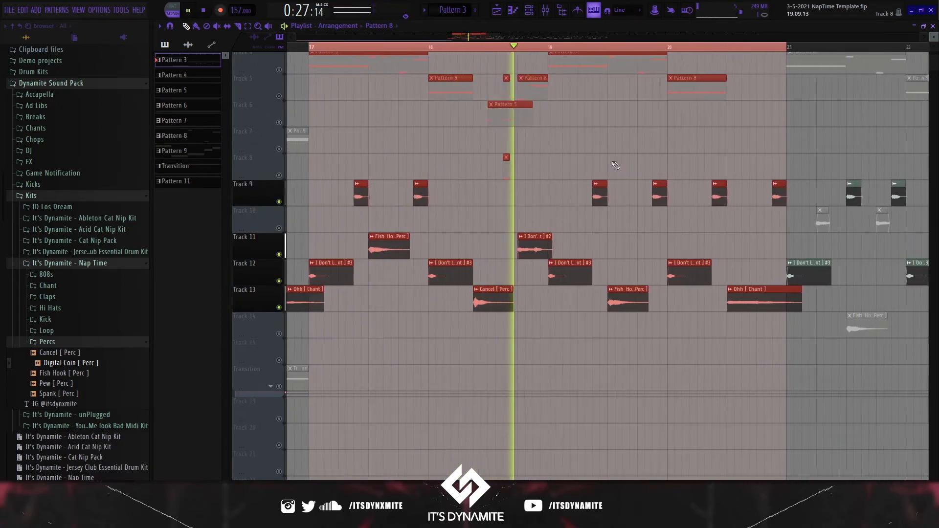
left_click_drag(614, 170, 432, 165)
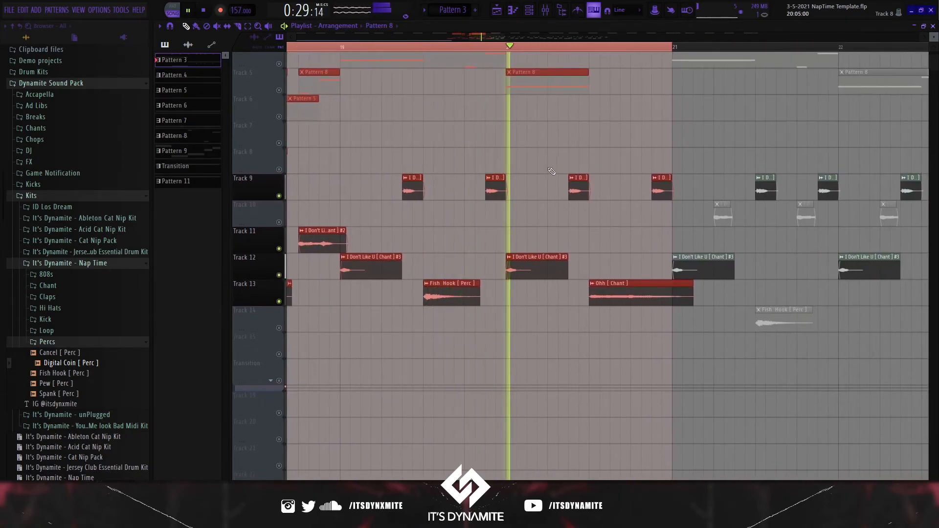
scroll(554, 170, "down", 4)
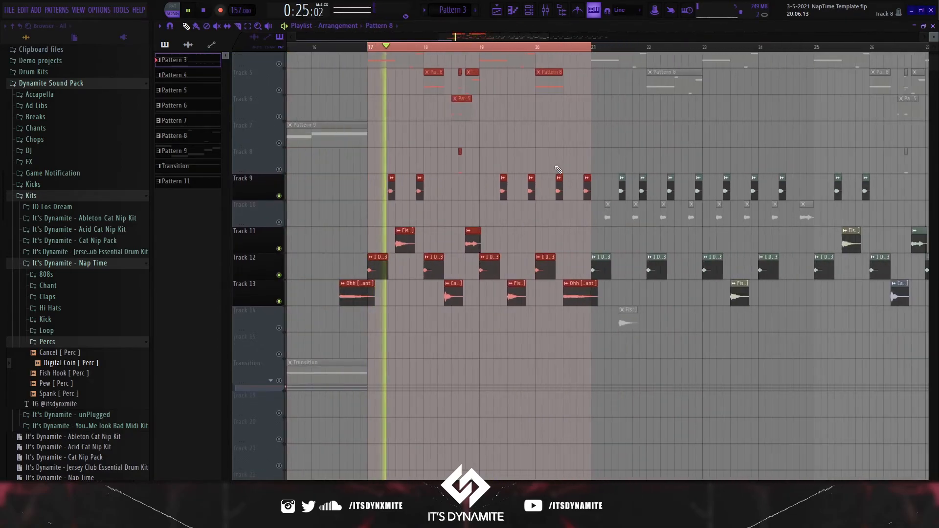
- Look over the chant and perc clips on Tracks 9 to 13 while the range loops, and stop playback
scroll(531, 179, "down", 1)
scroll(505, 191, "up", 4)
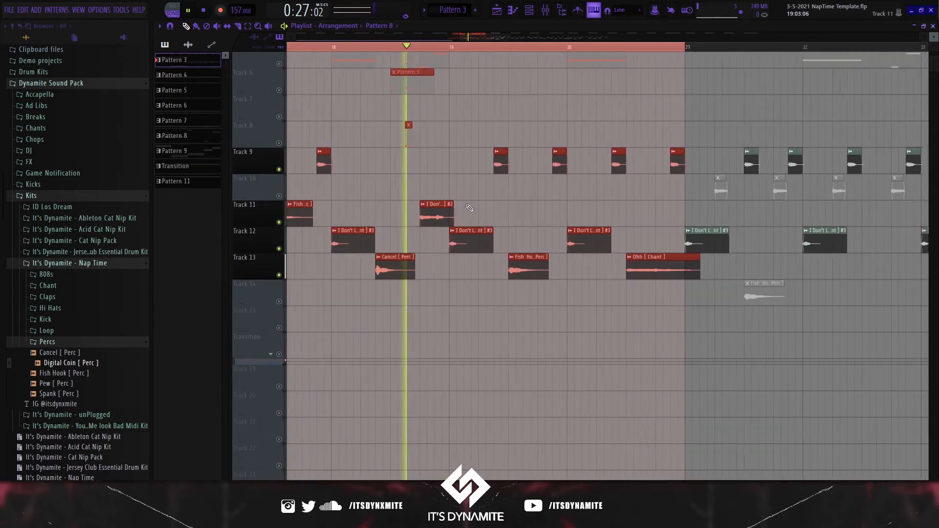
scroll(468, 208, "down", 1)
scroll(468, 207, "down", 3)
left_click_drag(473, 212, 535, 254)
scroll(534, 258, "down", 3)
scroll(533, 254, "down", 3)
key("space")
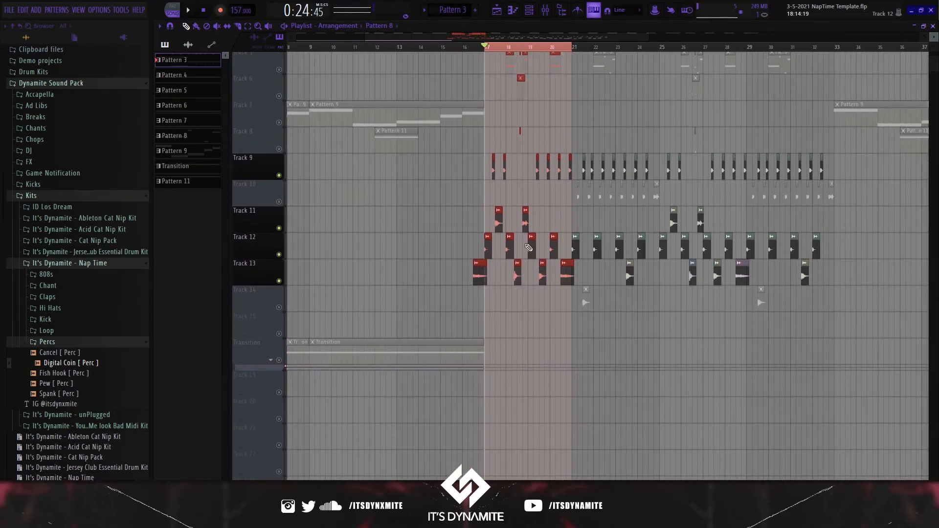
- Unmute all playlist tracks and clear the bar 17 to 21 time selection
scroll(529, 248, "up", 4)
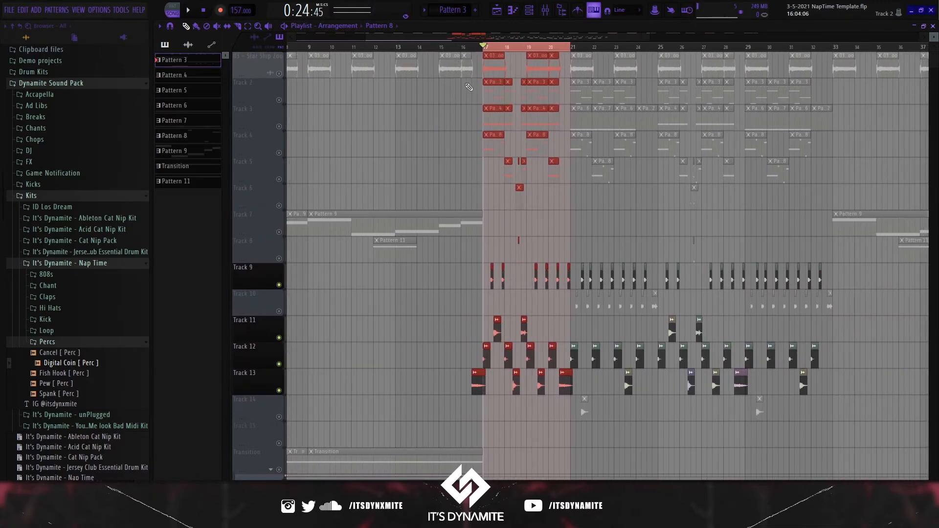
left_click(279, 285, "ctrl")
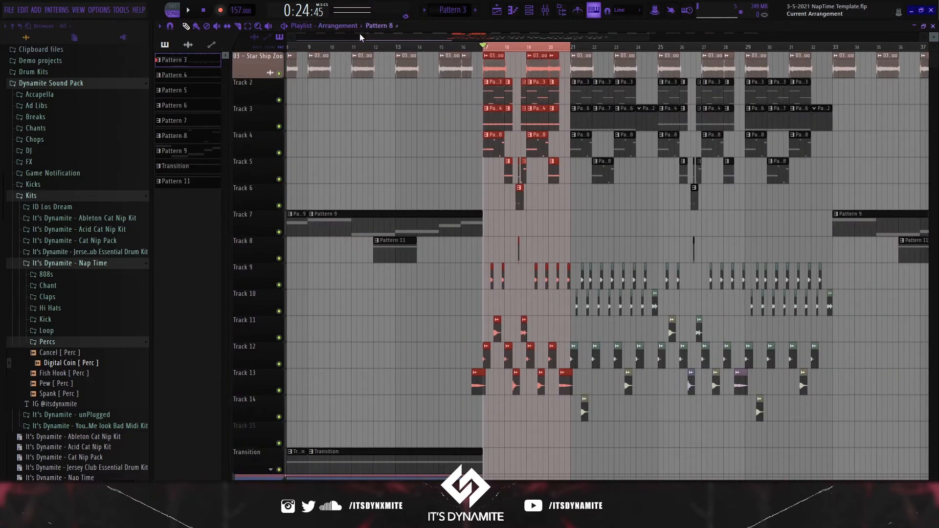
left_click(302, 48)
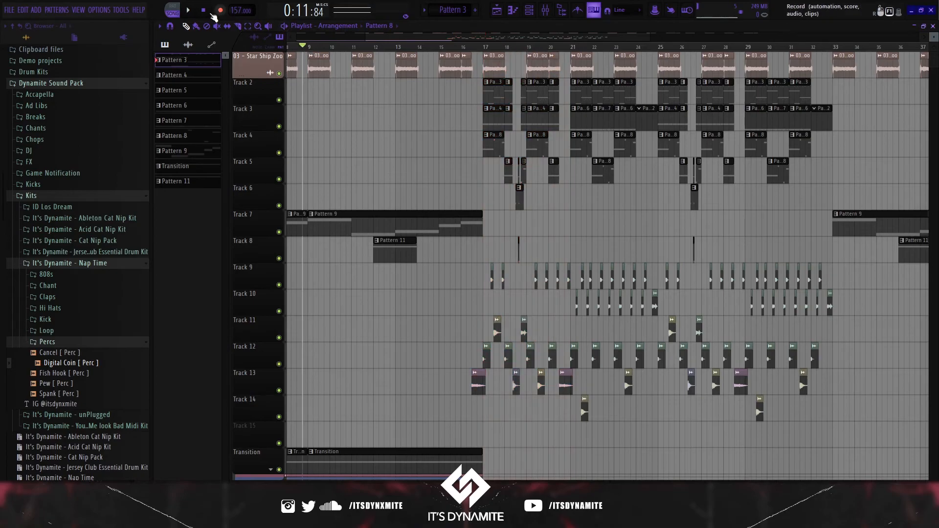
- Play the full arrangement from bar 1 through to about bar 48 and stop playback
left_click_drag(534, 112, 629, 102)
scroll(628, 118, "down", 4)
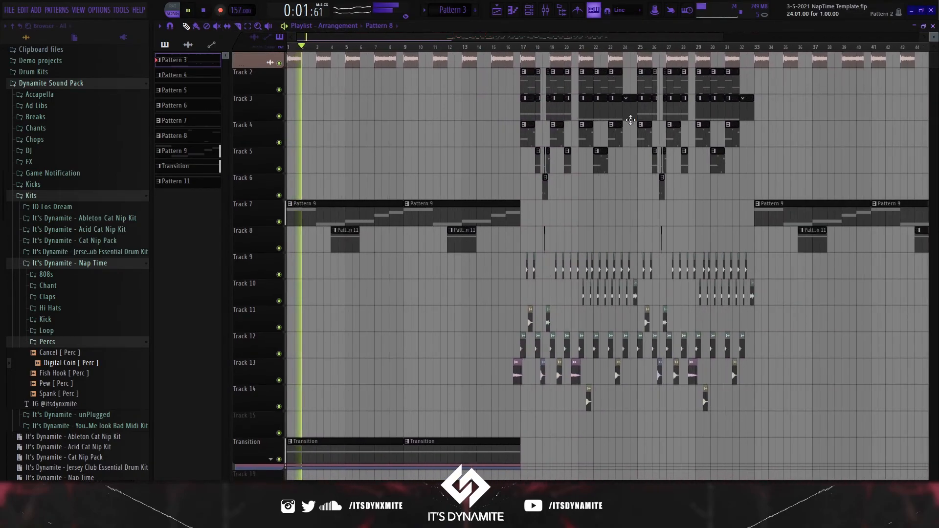
scroll(627, 152, "down", 1)
scroll(636, 152, "down", 1)
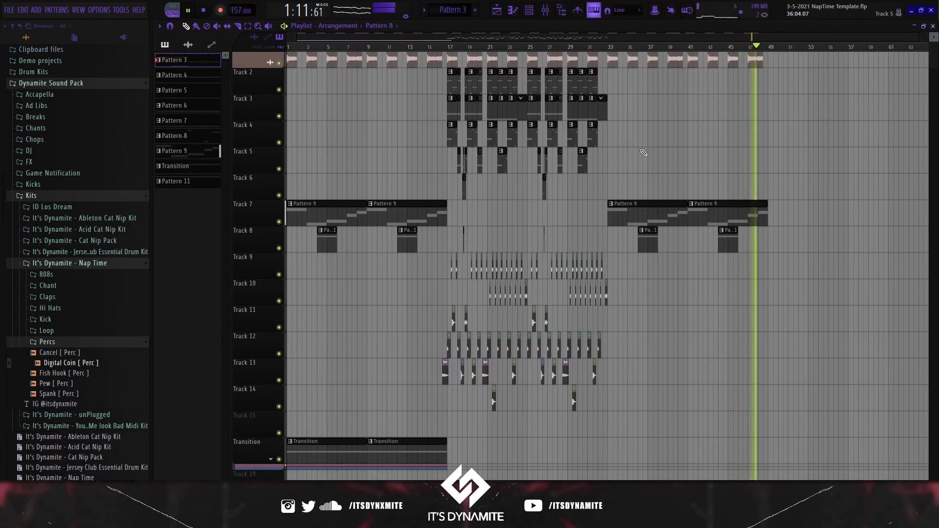
key("space")
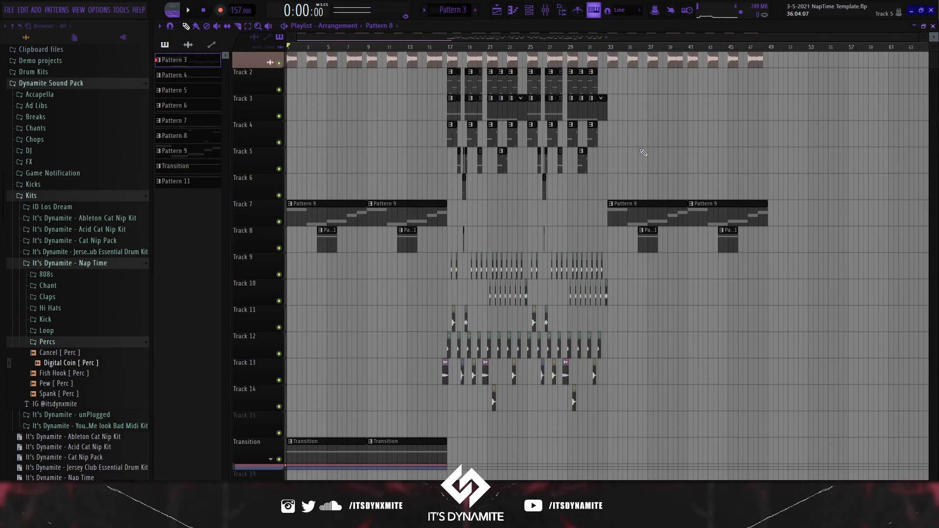
- Save the current project under its existing file name
left_click(23, 10)
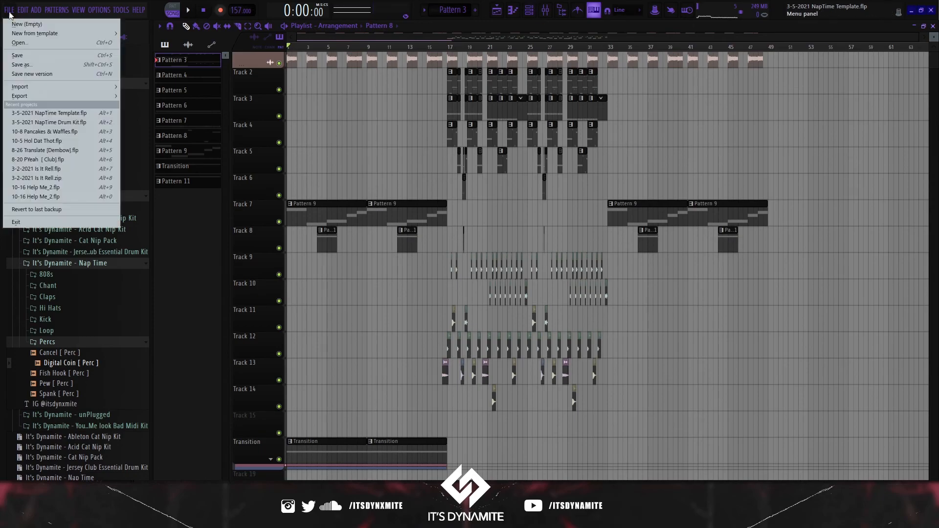
mouse_move(11, 12)
left_click(29, 56)
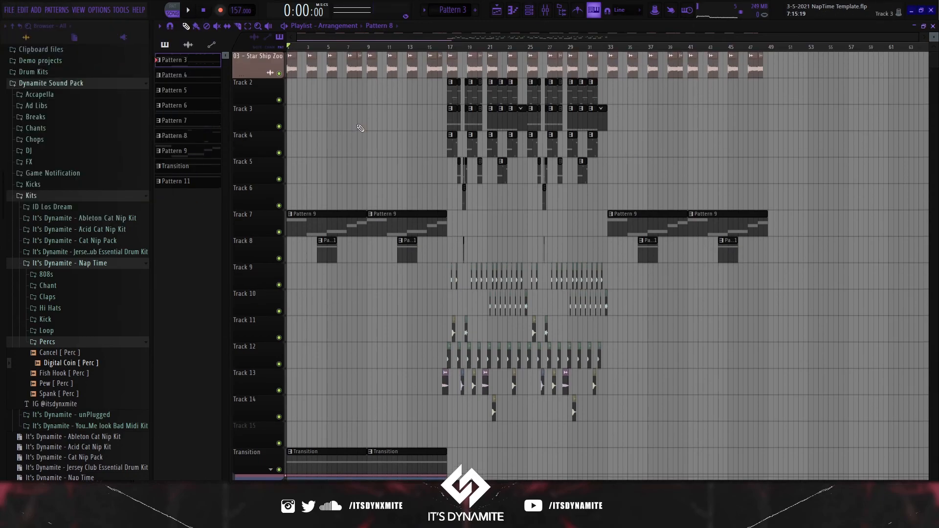
- Start saving a copy of the project and browse to the Program Files folder on Local Disk (C:)
left_click(9, 10)
left_click(22, 65)
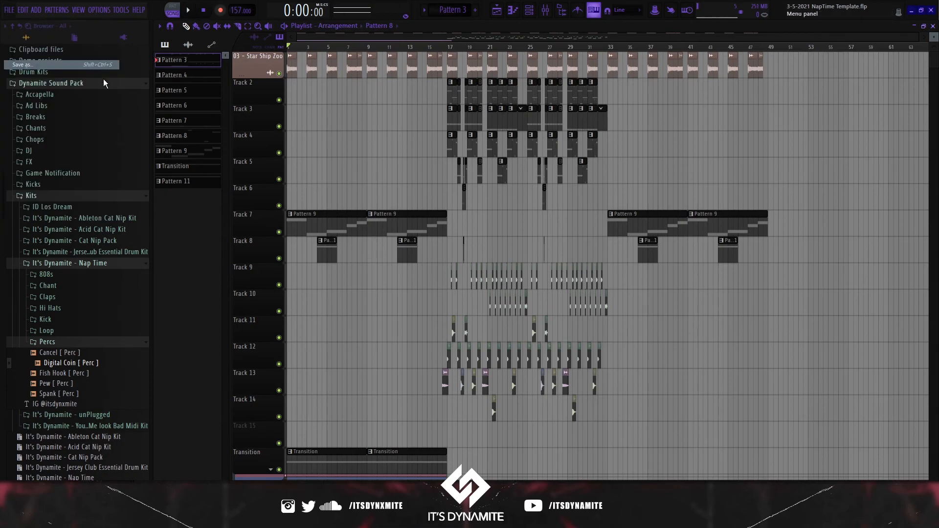
scroll(357, 198, "down", 3)
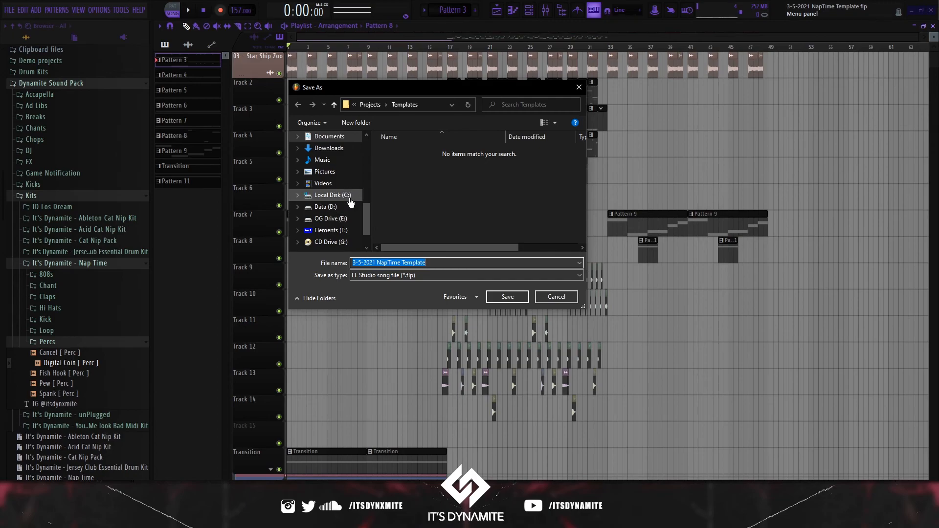
left_click(350, 196)
scroll(406, 205, "down", 2)
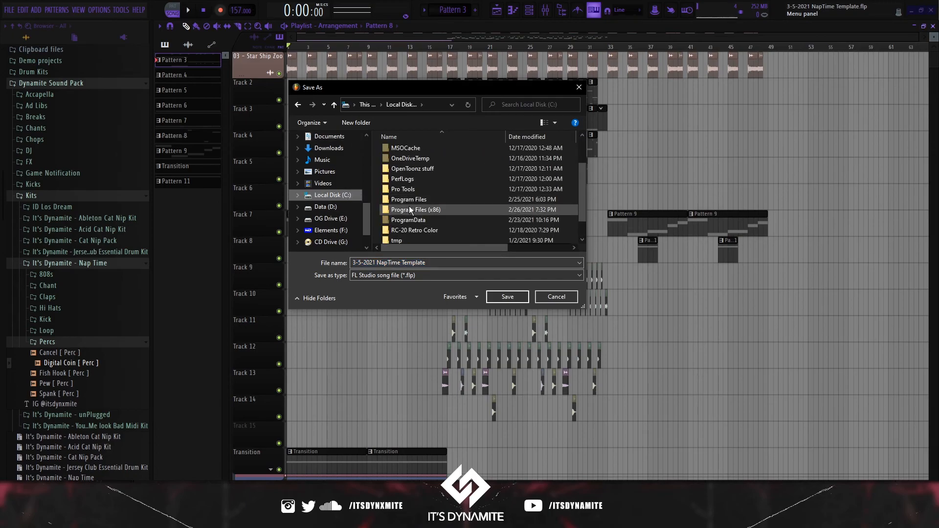
double_click(410, 203)
- Save the project as NapTime Template in the Image-Line, FL Studio 20, Data, Templates folder
scroll(416, 206, "down", 4)
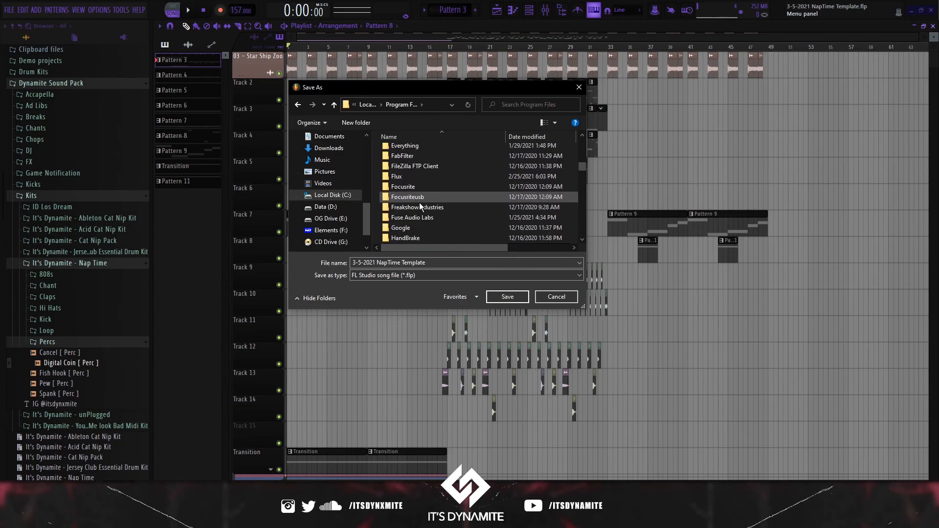
scroll(422, 212, "down", 3)
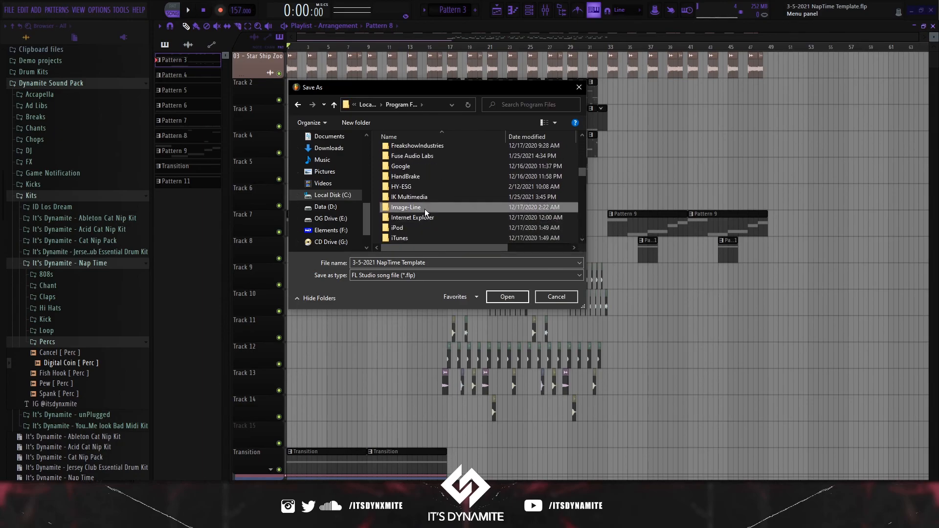
double_click(425, 209)
double_click(424, 172)
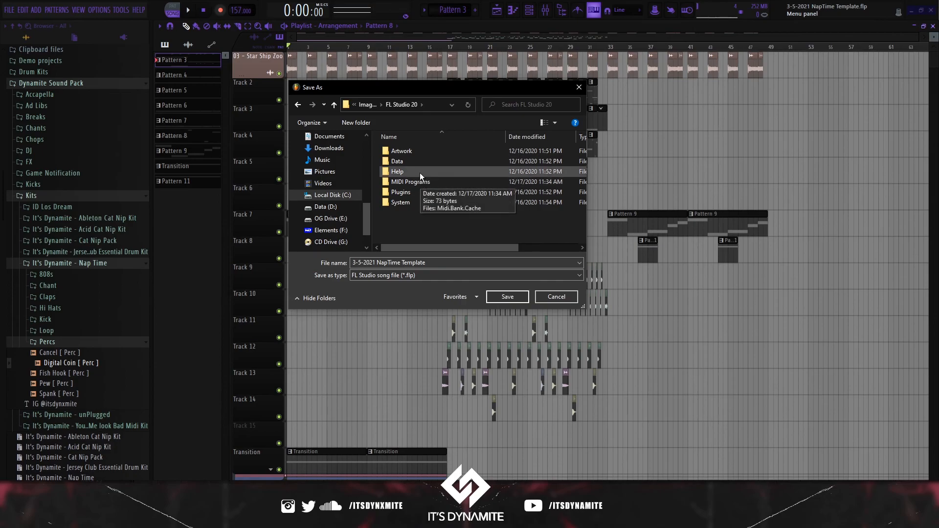
double_click(420, 162)
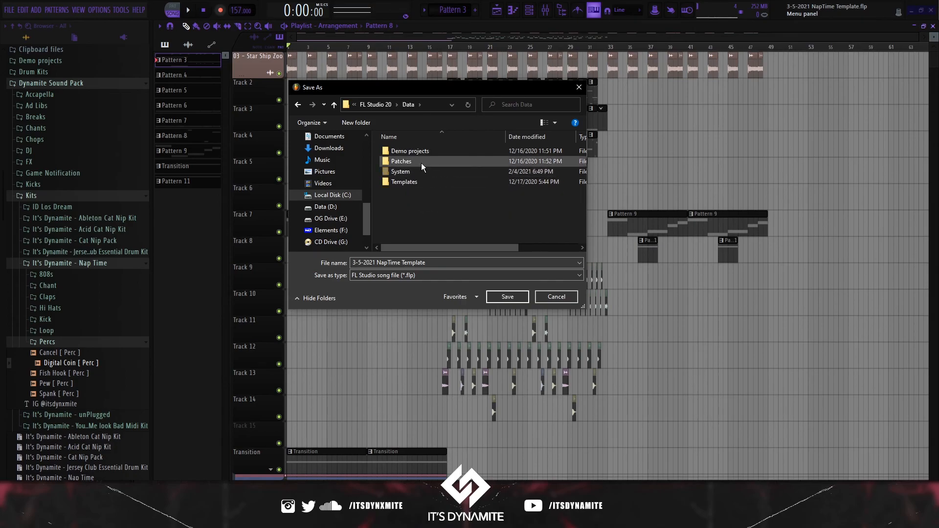
double_click(415, 181)
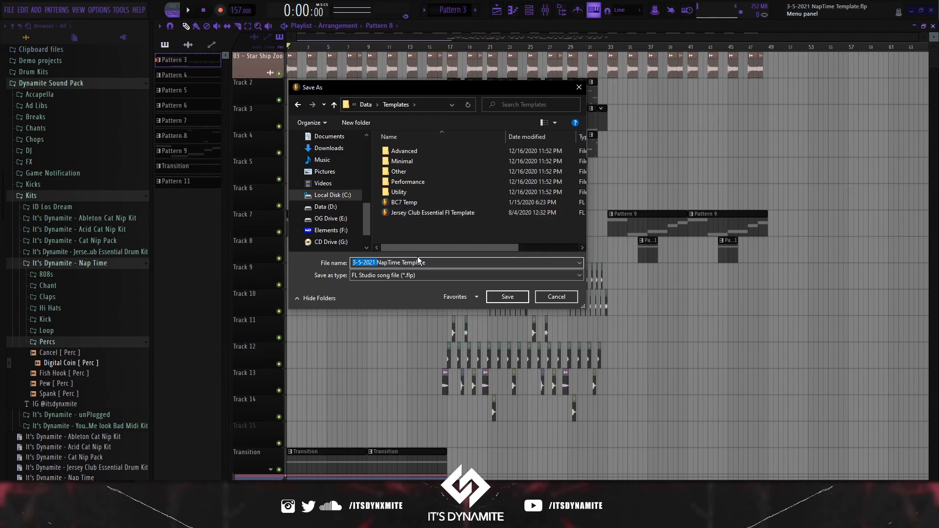
left_click(508, 297)
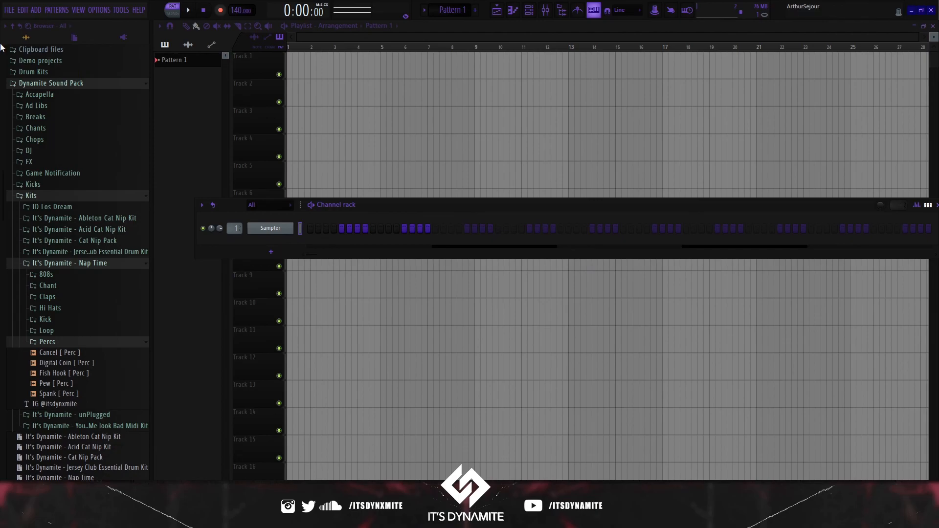
- Create a new project from the NapTime Template and look over its playlist arrangement
left_click(7, 11)
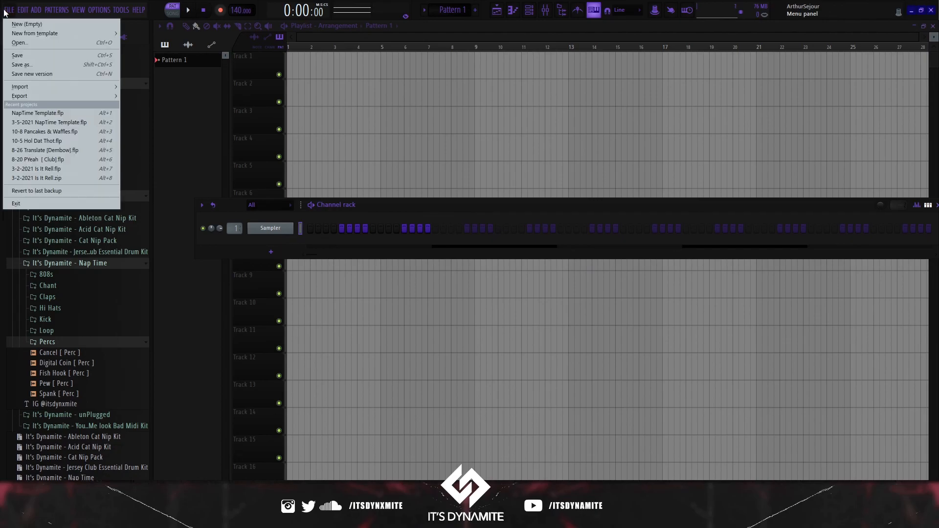
mouse_move(19, 34)
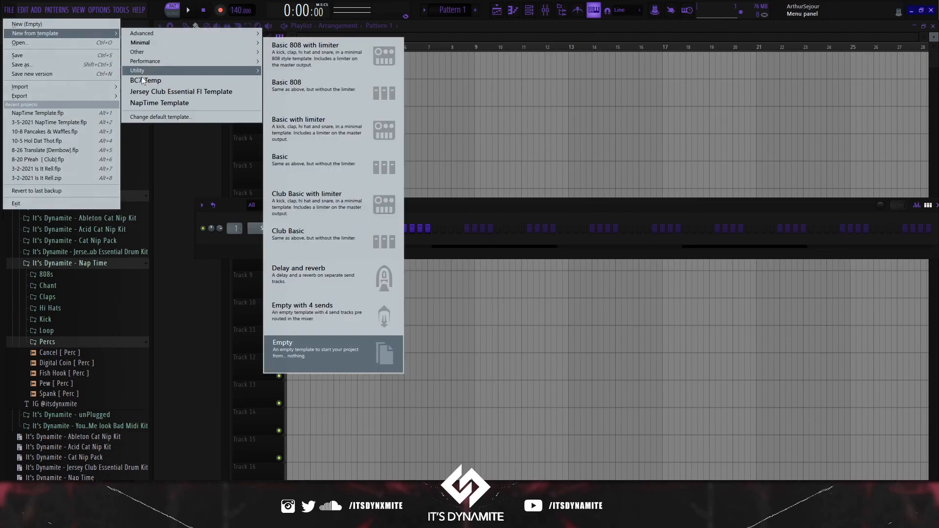
left_click(157, 104)
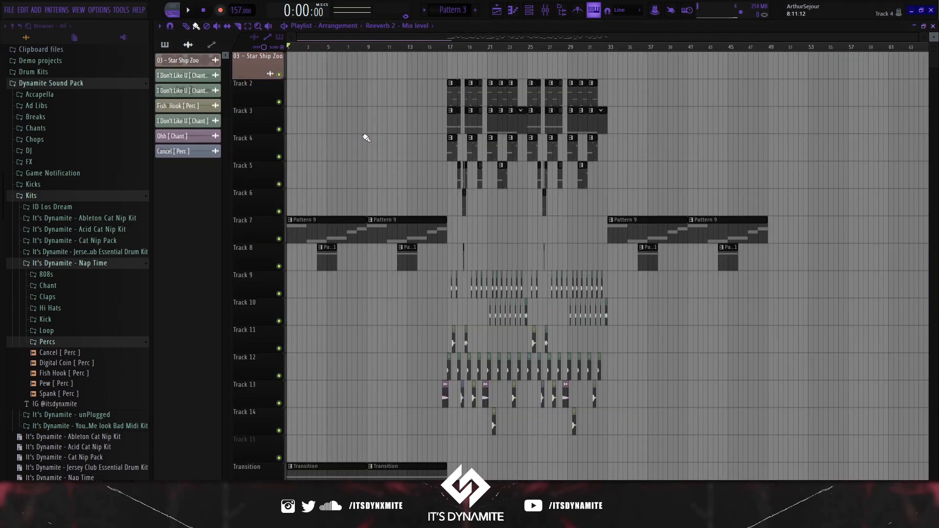
scroll(362, 144, "down", 4)
scroll(387, 147, "up", 4)
scroll(436, 223, "up", 2)
scroll(391, 171, "down", 4)
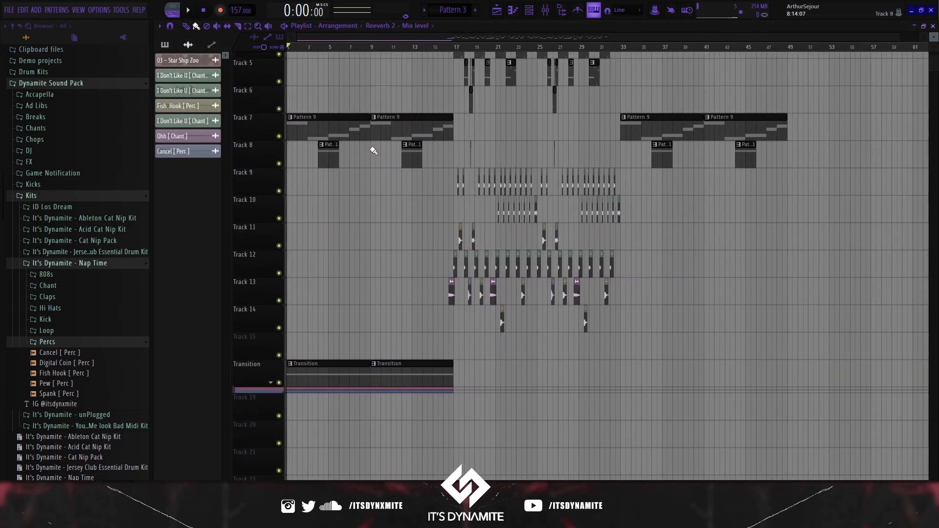
scroll(325, 183, "up", 4)
scroll(425, 157, "up", 3)
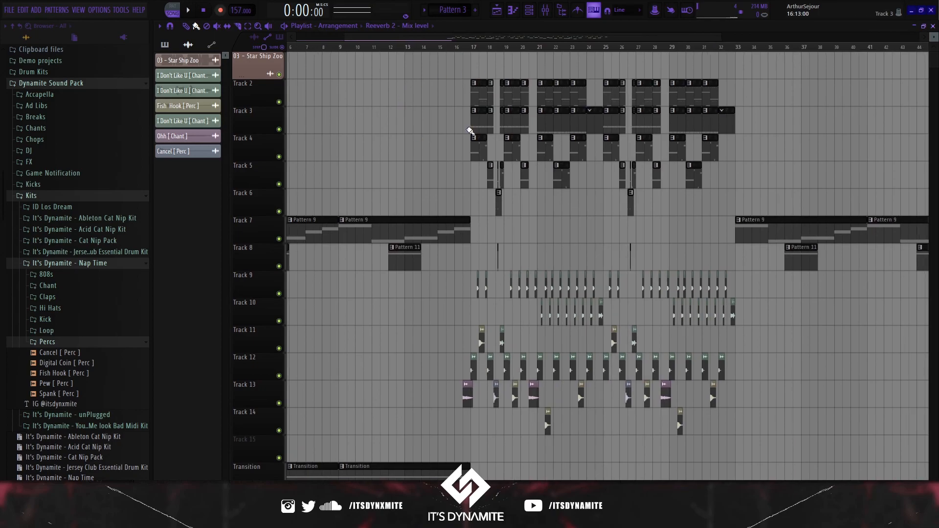